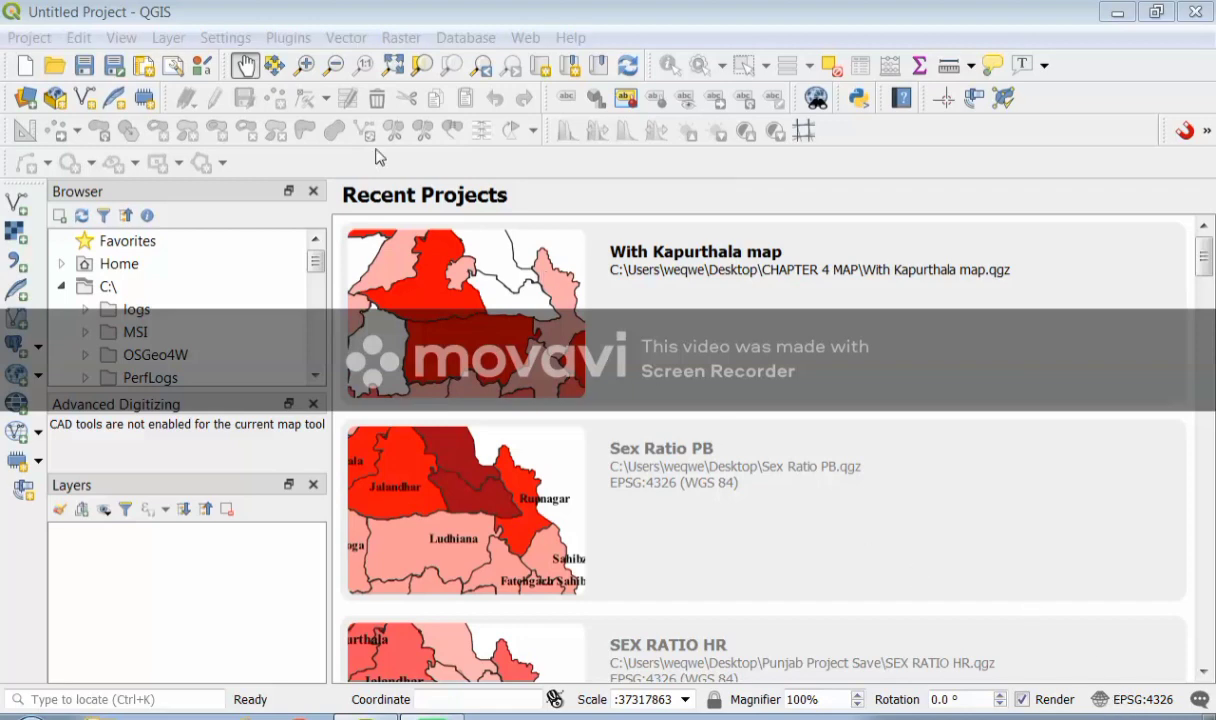
Step: Open the Georeferencer for raster data
left_click(401, 37)
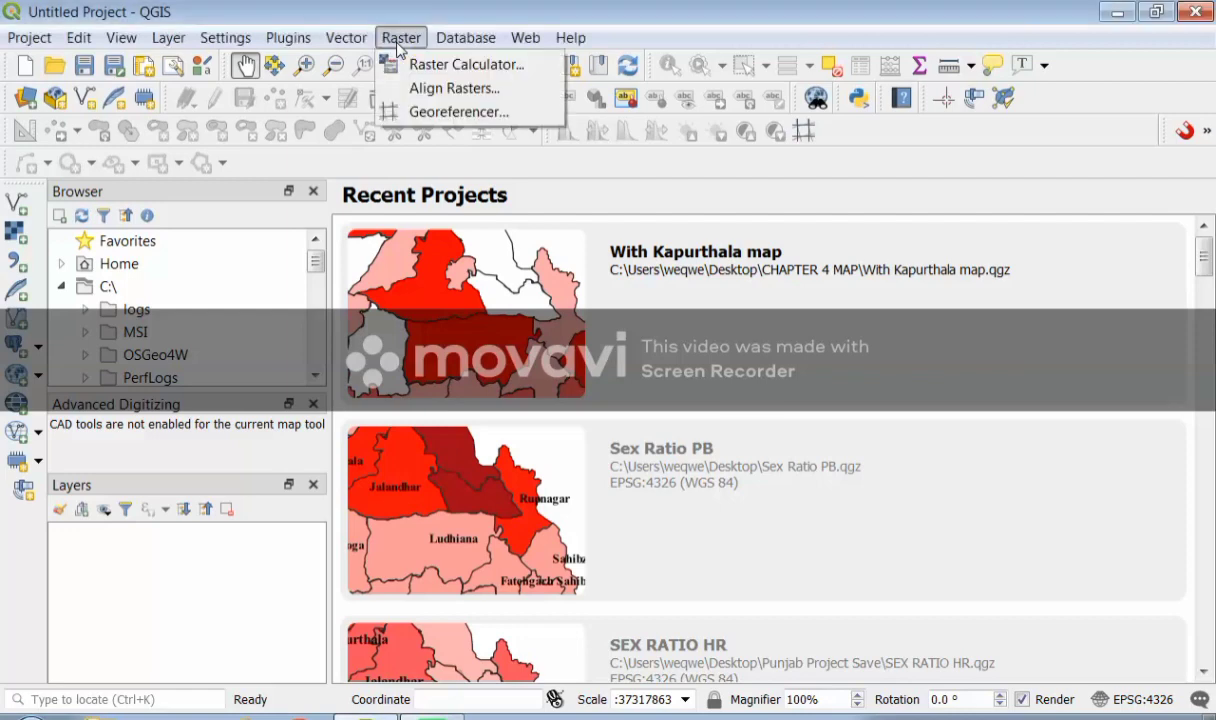
left_click(446, 113)
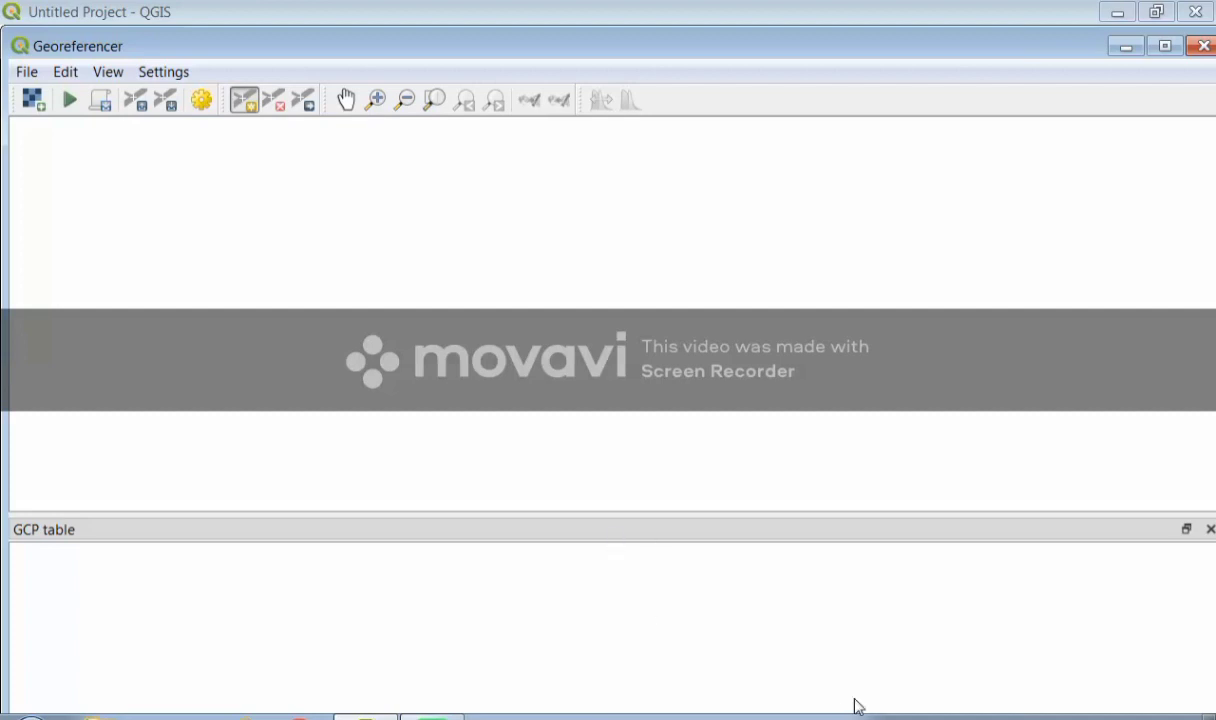
left_click(1111, 706)
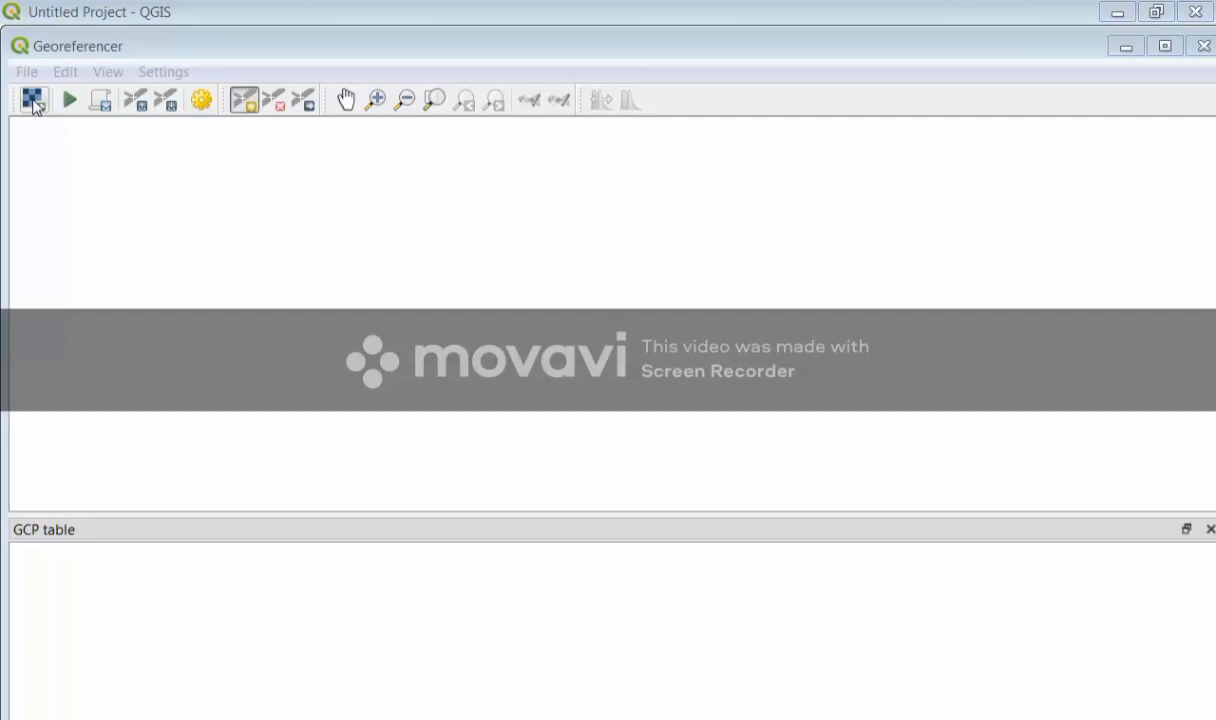
Step: Start adding a raster to georeference and select the SouthPune_Toposheet TIFF image on the Desktop
left_click(33, 101)
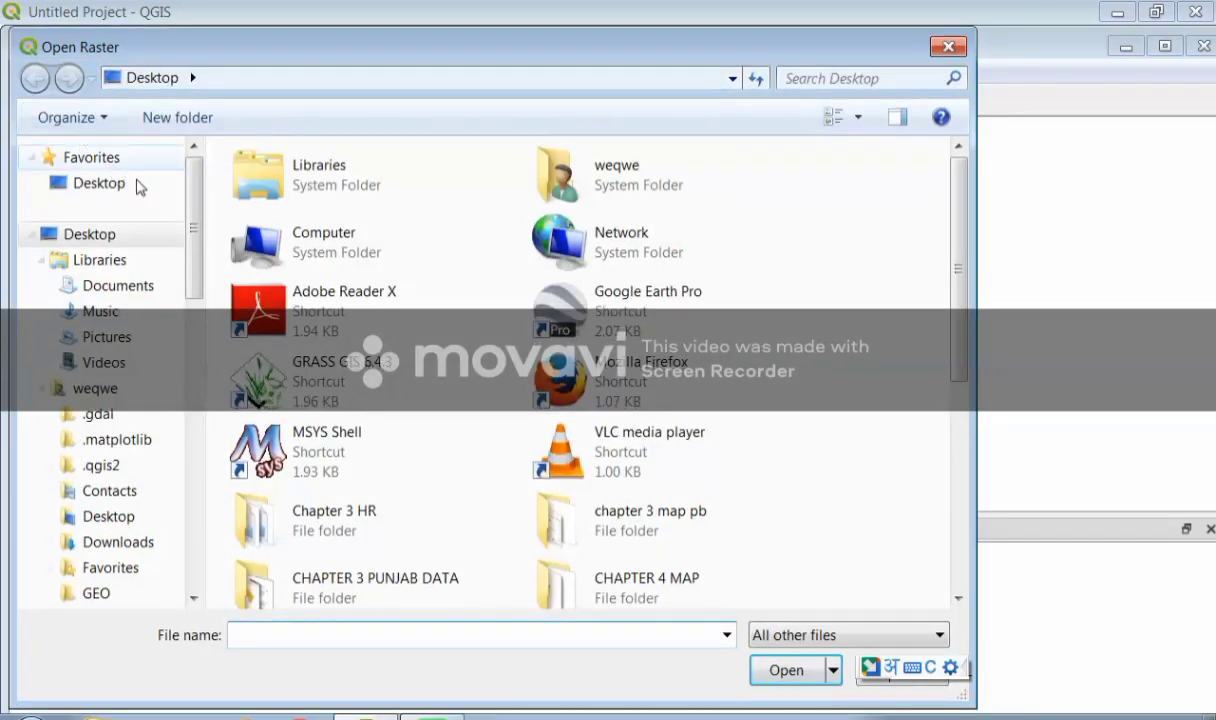
left_click(127, 187)
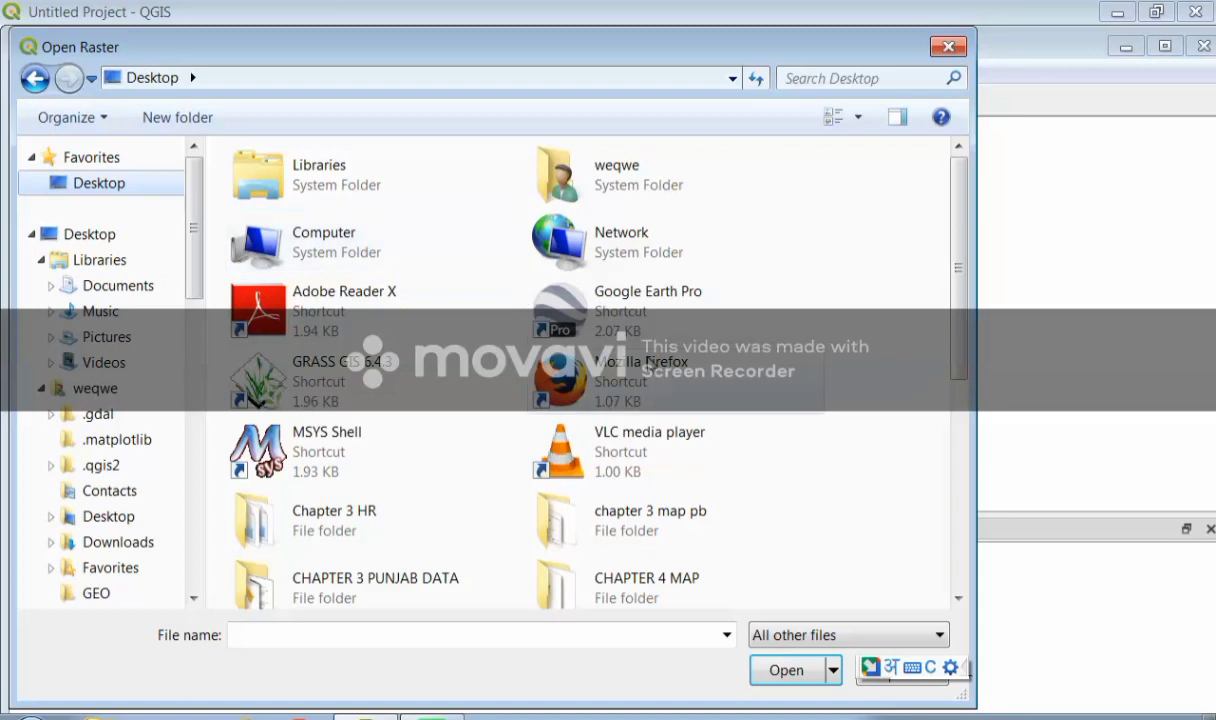
left_click(610, 372)
key("Down")
key("Down")
key("Down")
key("Down")
key("Down")
key("Down")
key("Down")
key("Down")
key("Down")
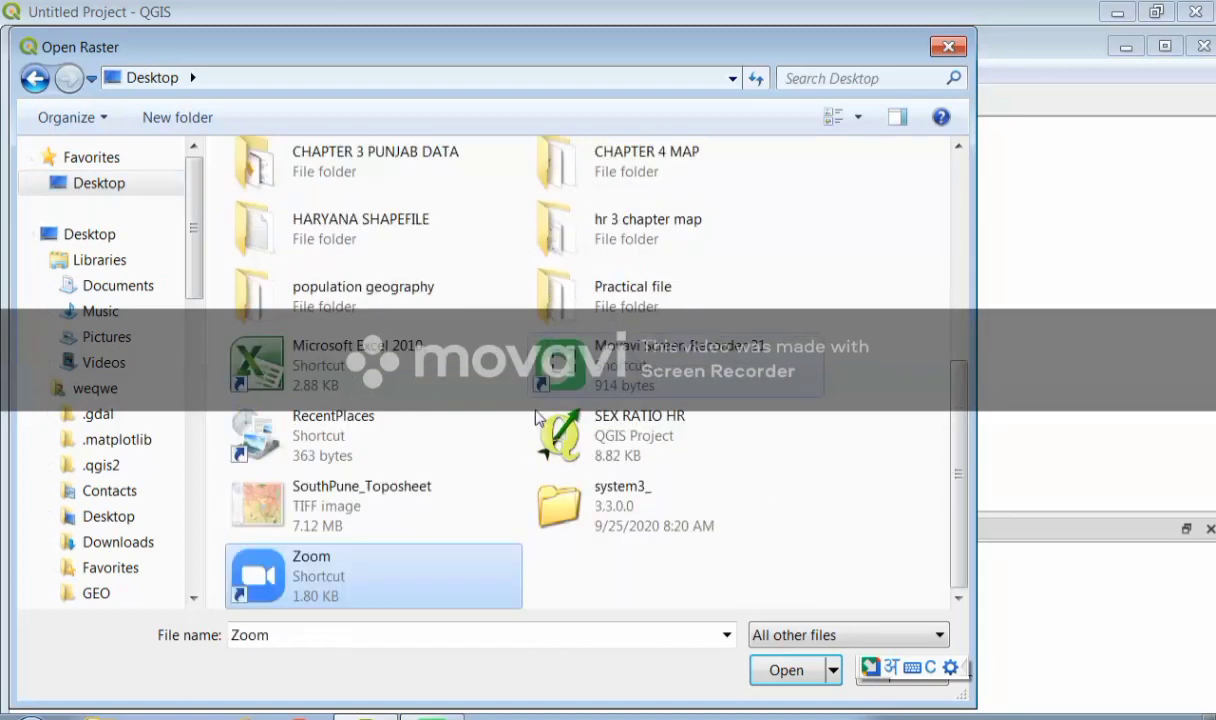
left_click(386, 498)
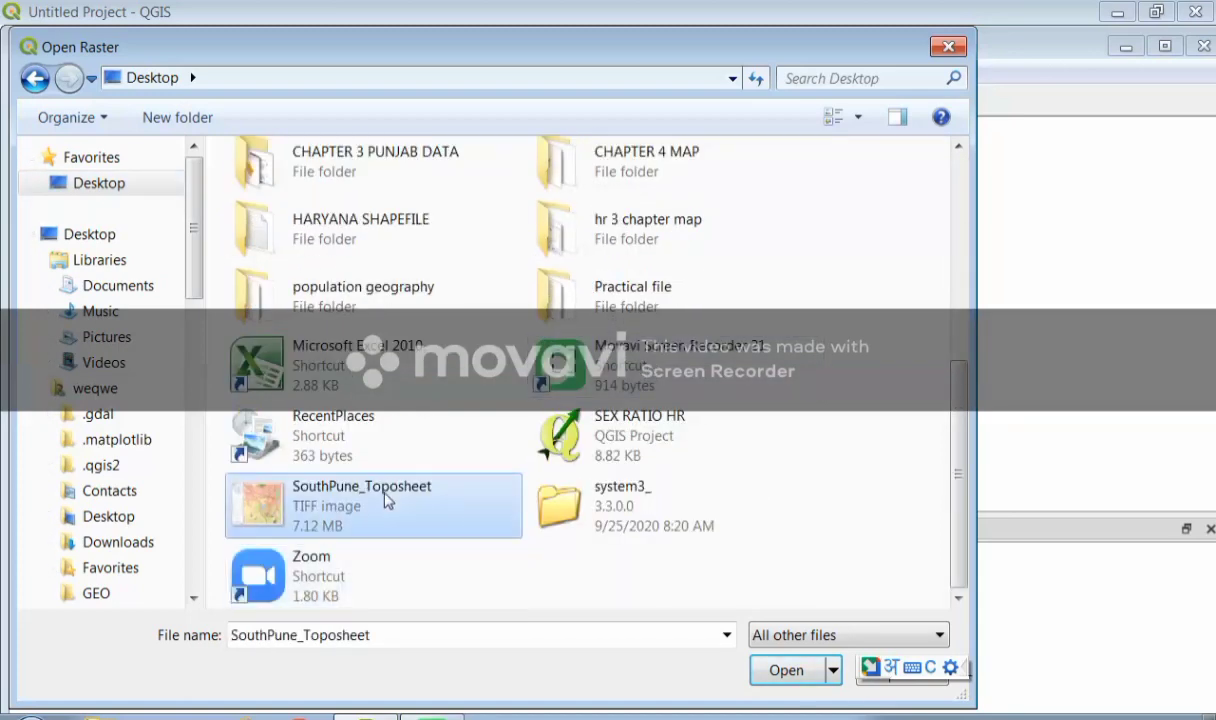
Step: Filter the file list to GeoTIFF and open SouthPune_Toposheet as the raster to georeference
left_click(803, 636)
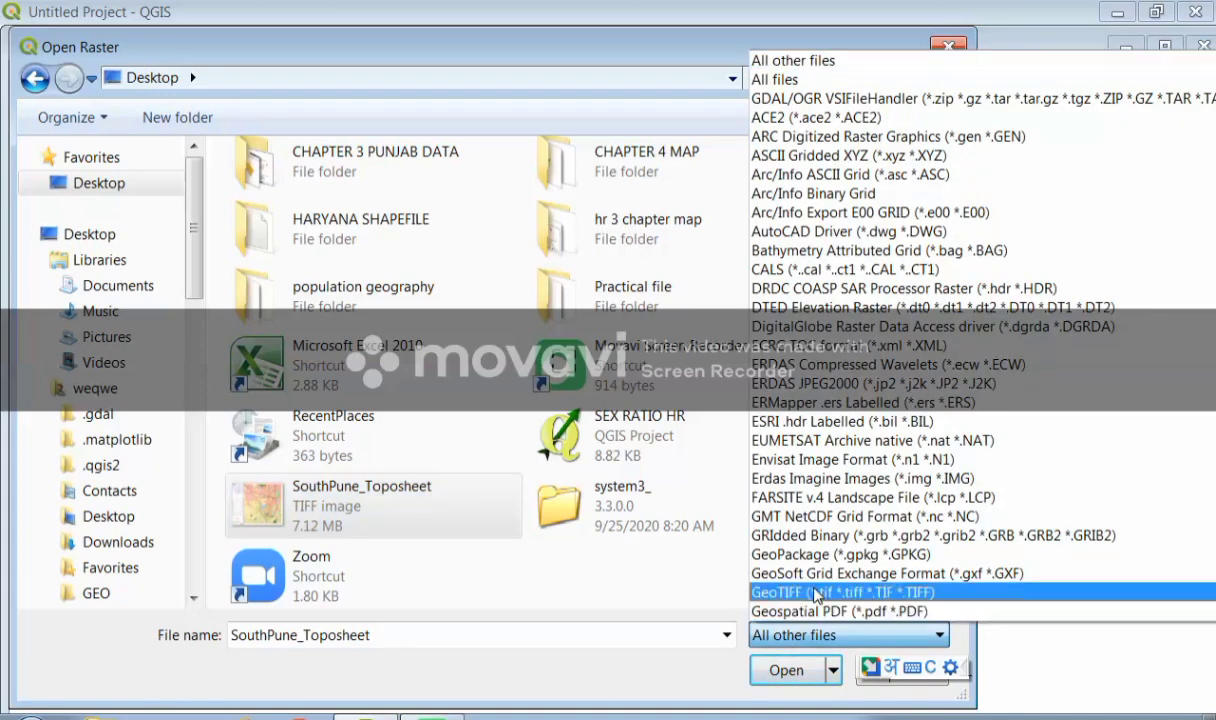
left_click(815, 594)
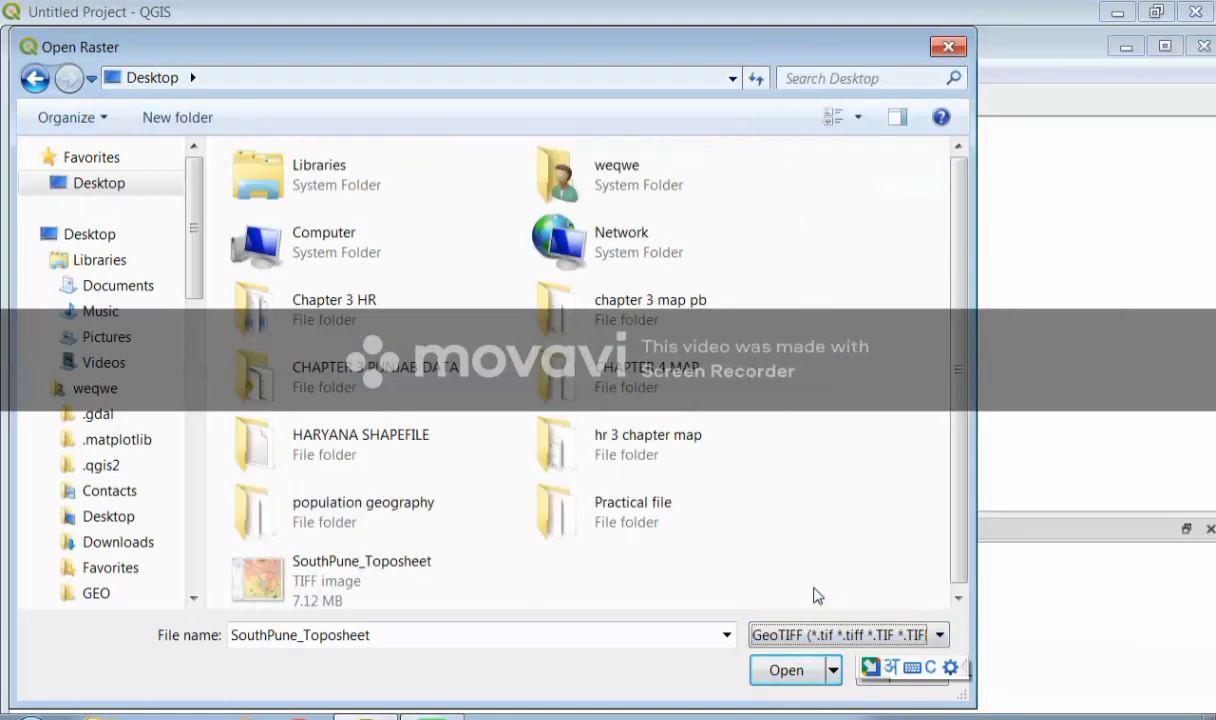
left_click(437, 567)
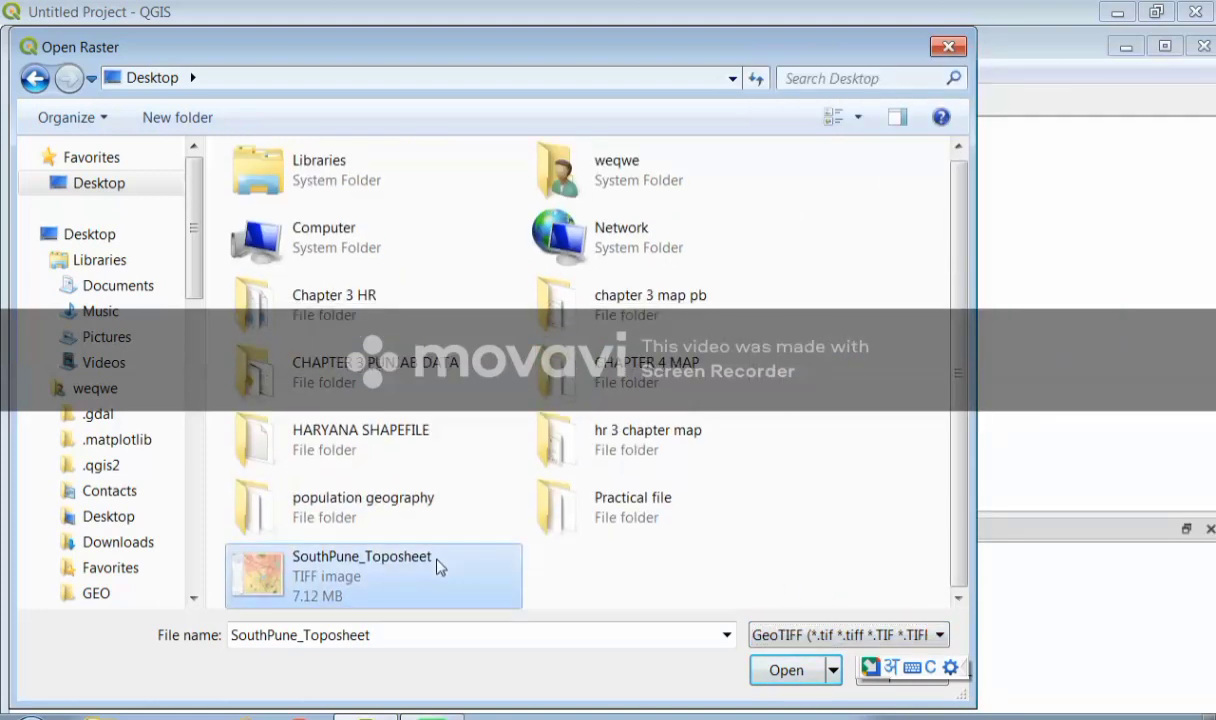
left_click(784, 671)
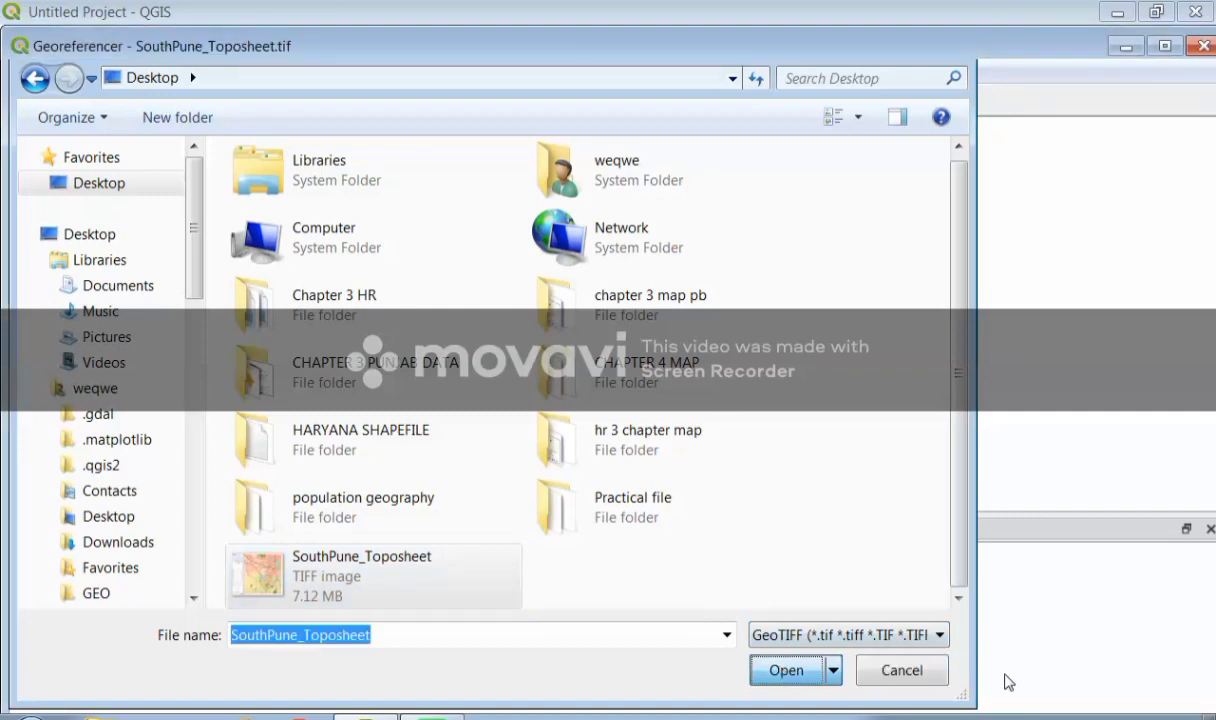
left_click(784, 668)
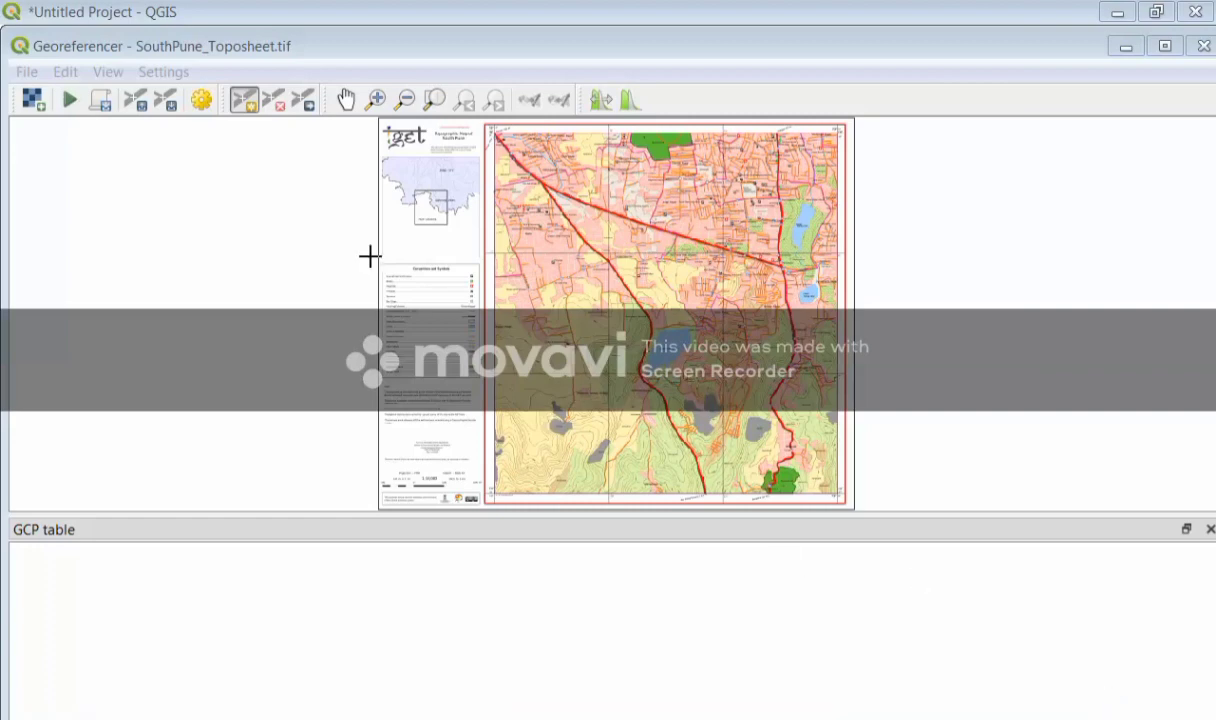
Step: Set the raster's source coordinate reference system to EPSG:4326 - WGS 84 and apply it
left_click(172, 72)
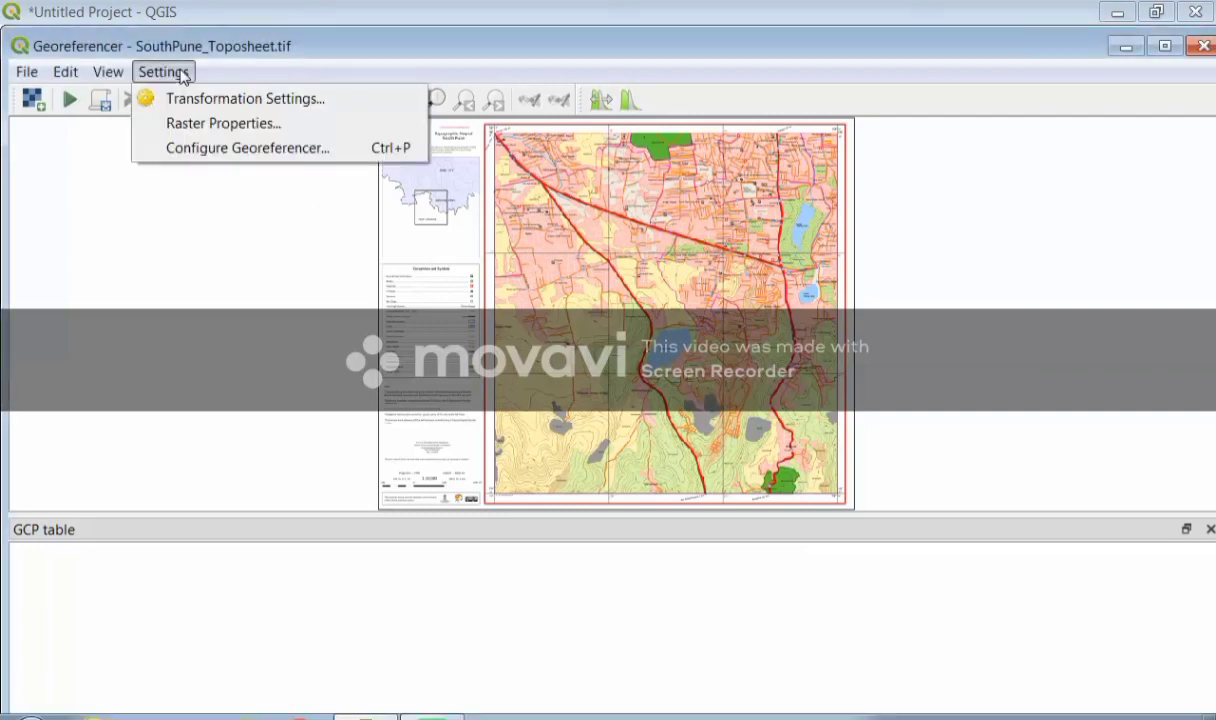
left_click(213, 130)
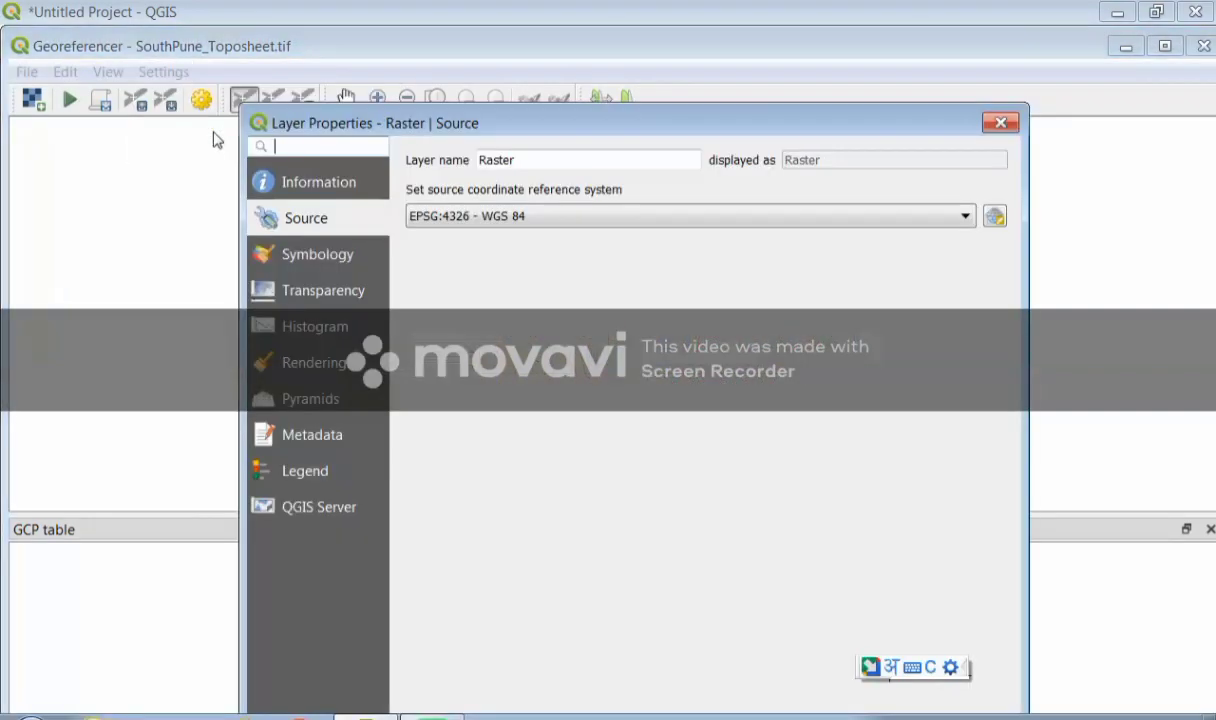
left_click(505, 224)
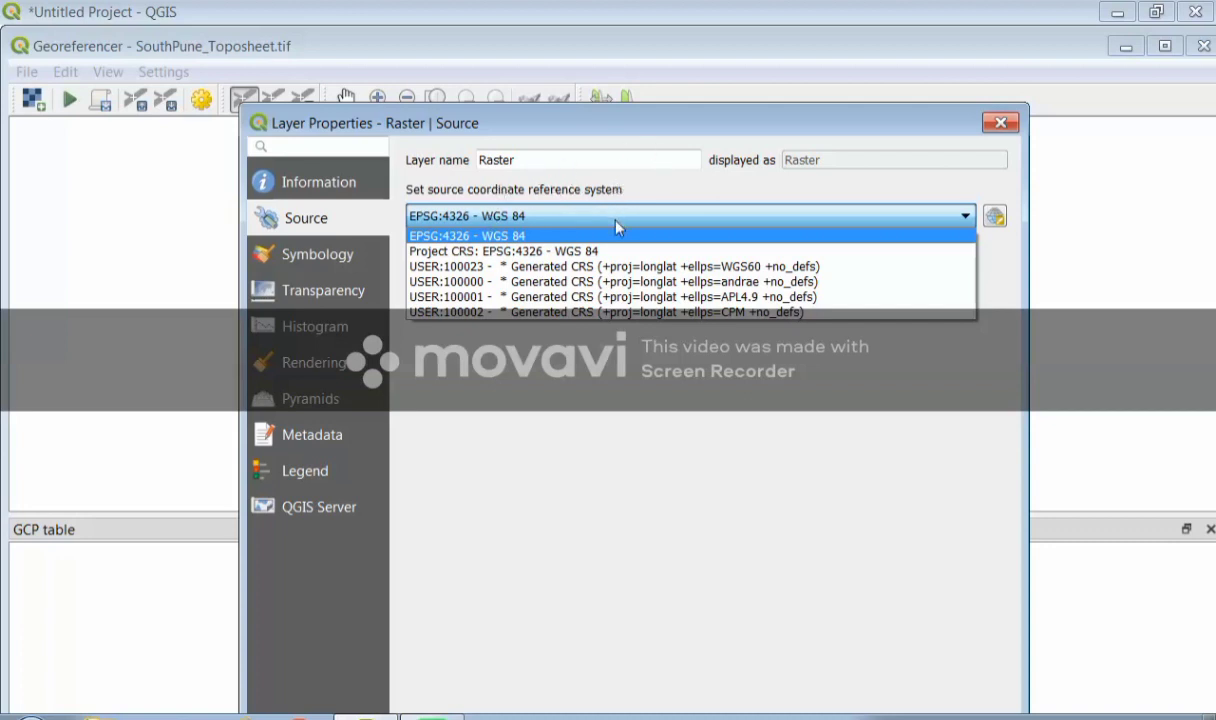
left_click(557, 237)
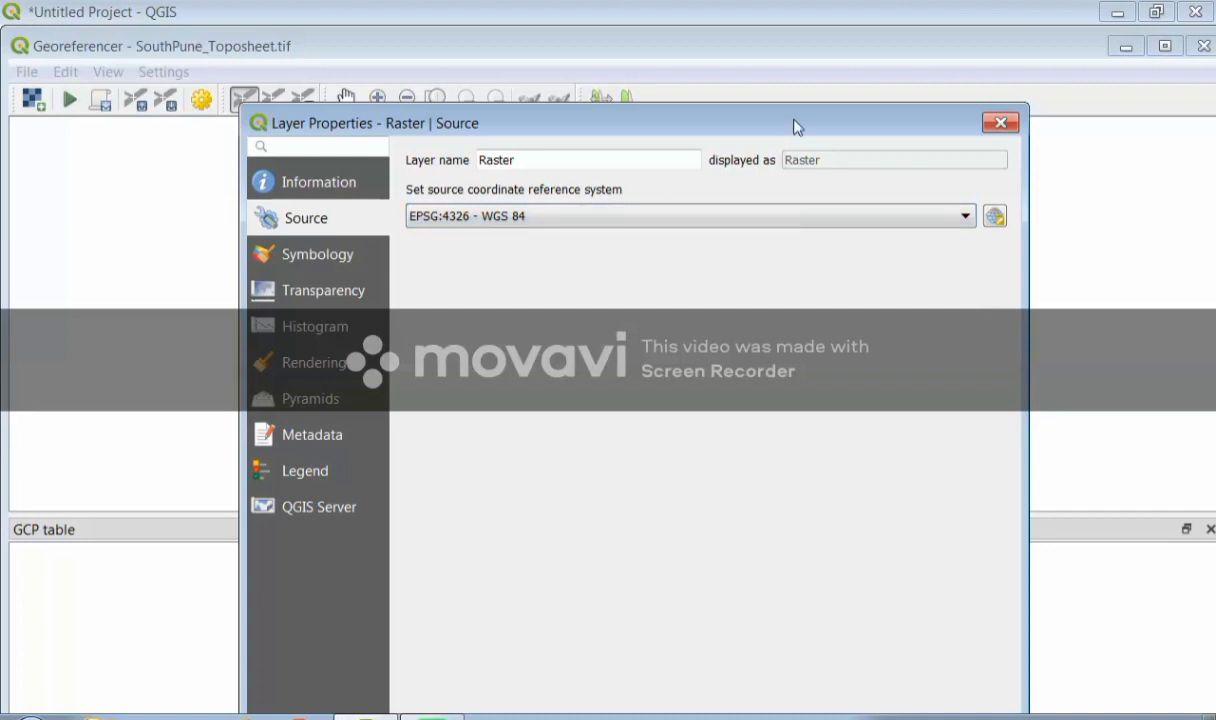
left_click_drag(797, 126, 764, 30)
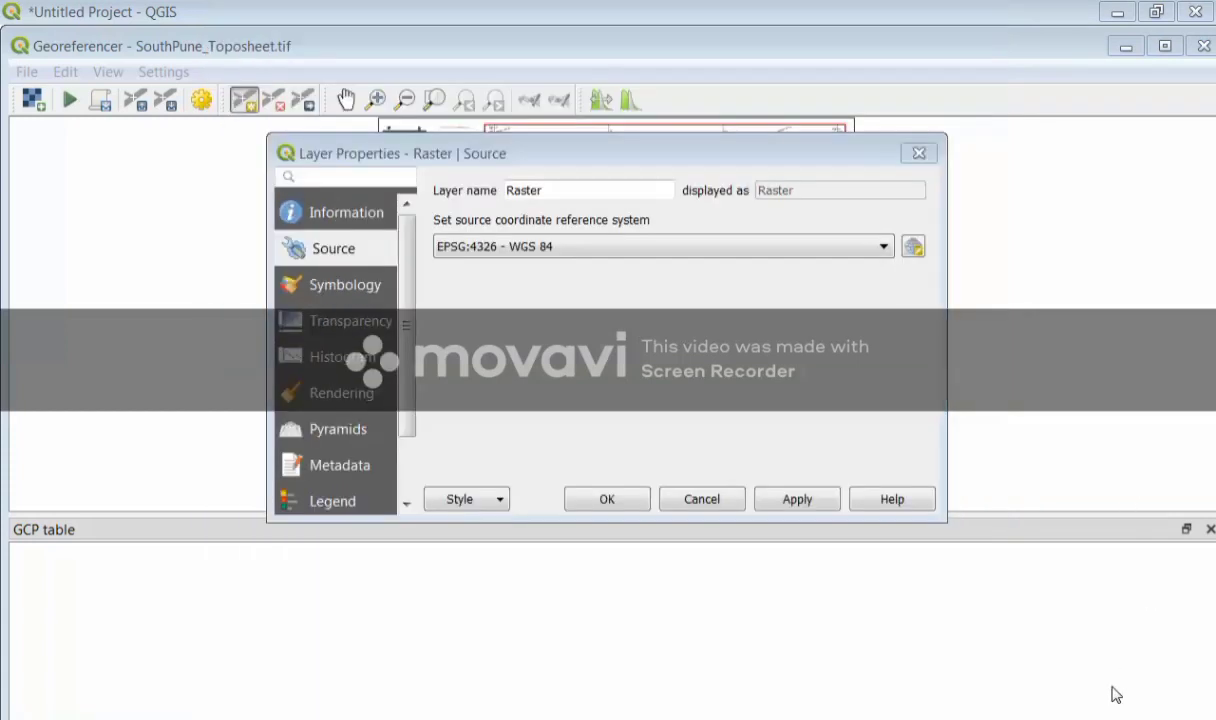
left_click(794, 506)
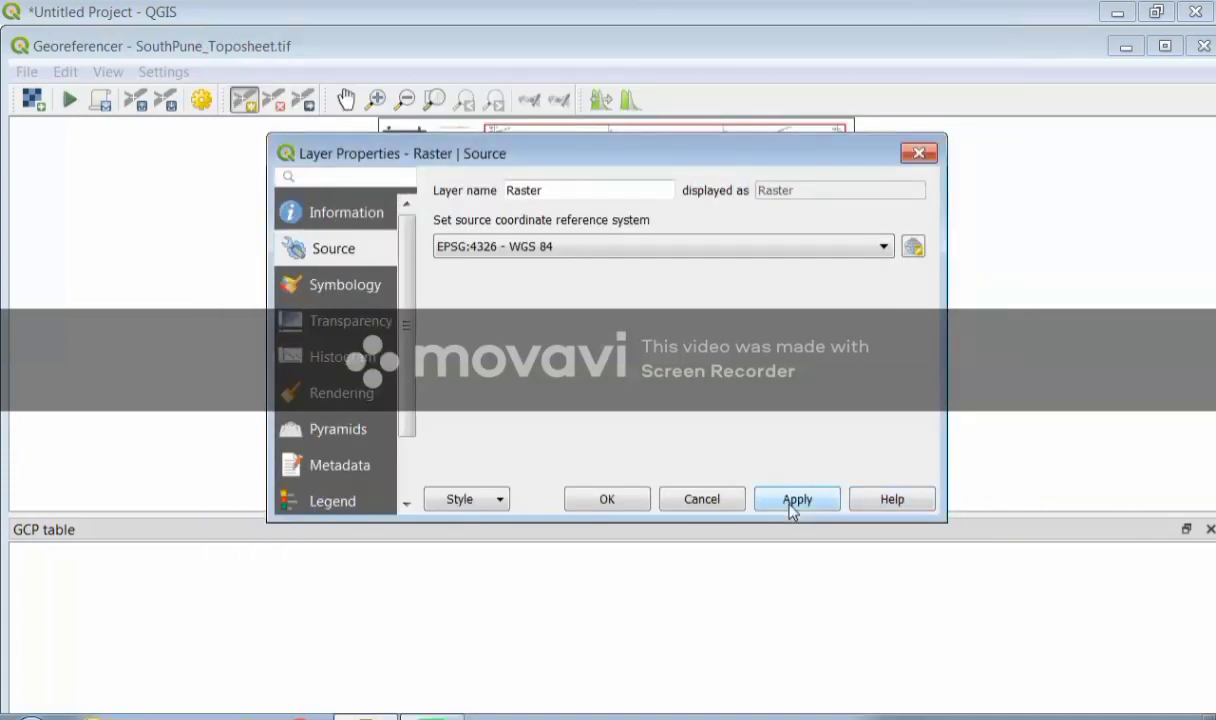
left_click(638, 502)
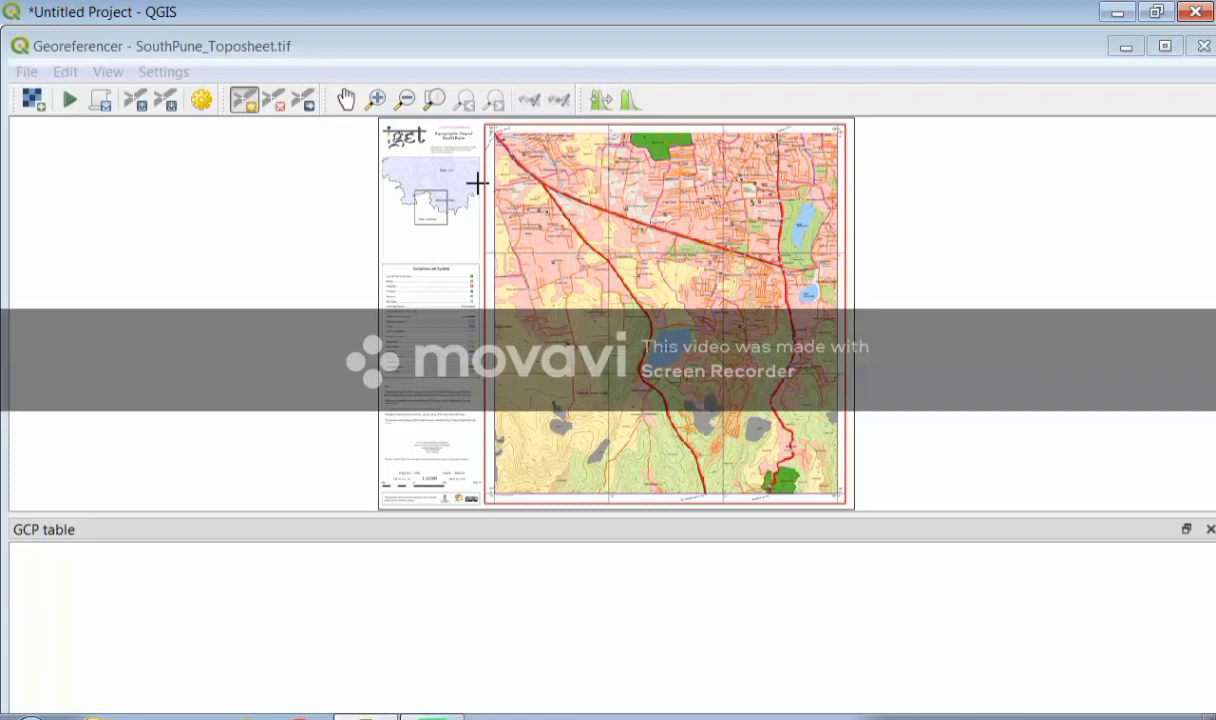
Step: Configure the transformation settings with type Polynomial 2 and target SRS EPSG:4326 - WGS 84
left_click(203, 118)
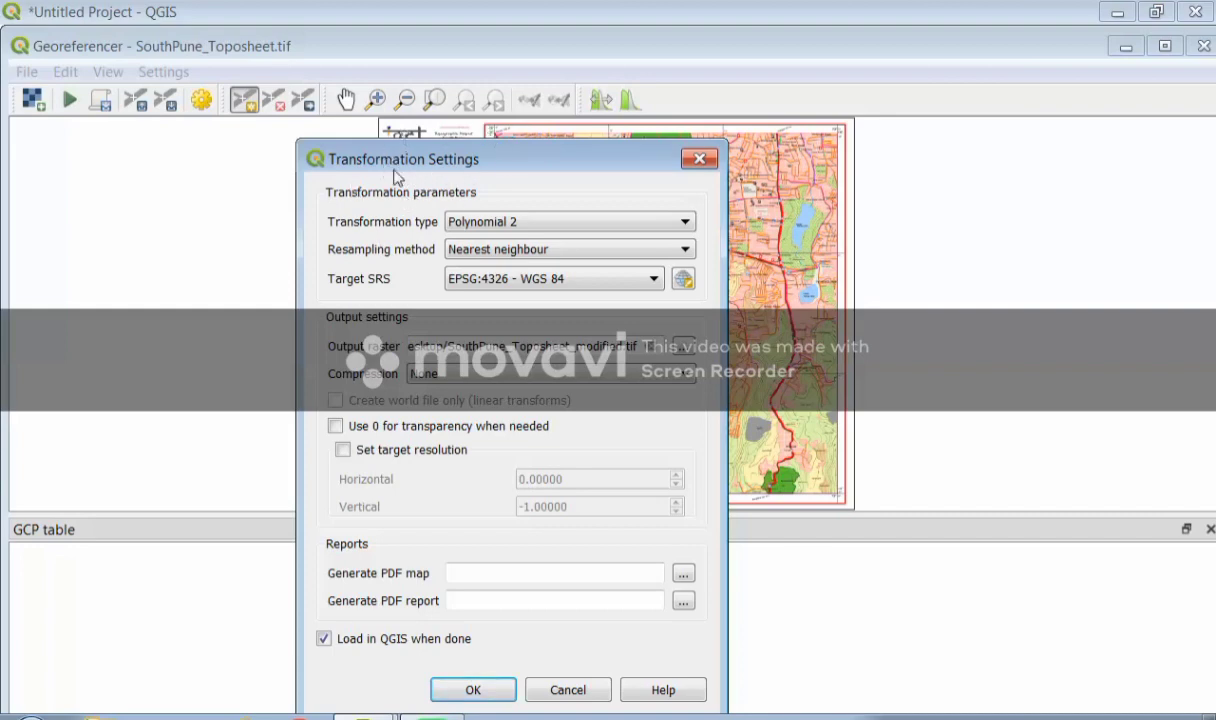
left_click(520, 224)
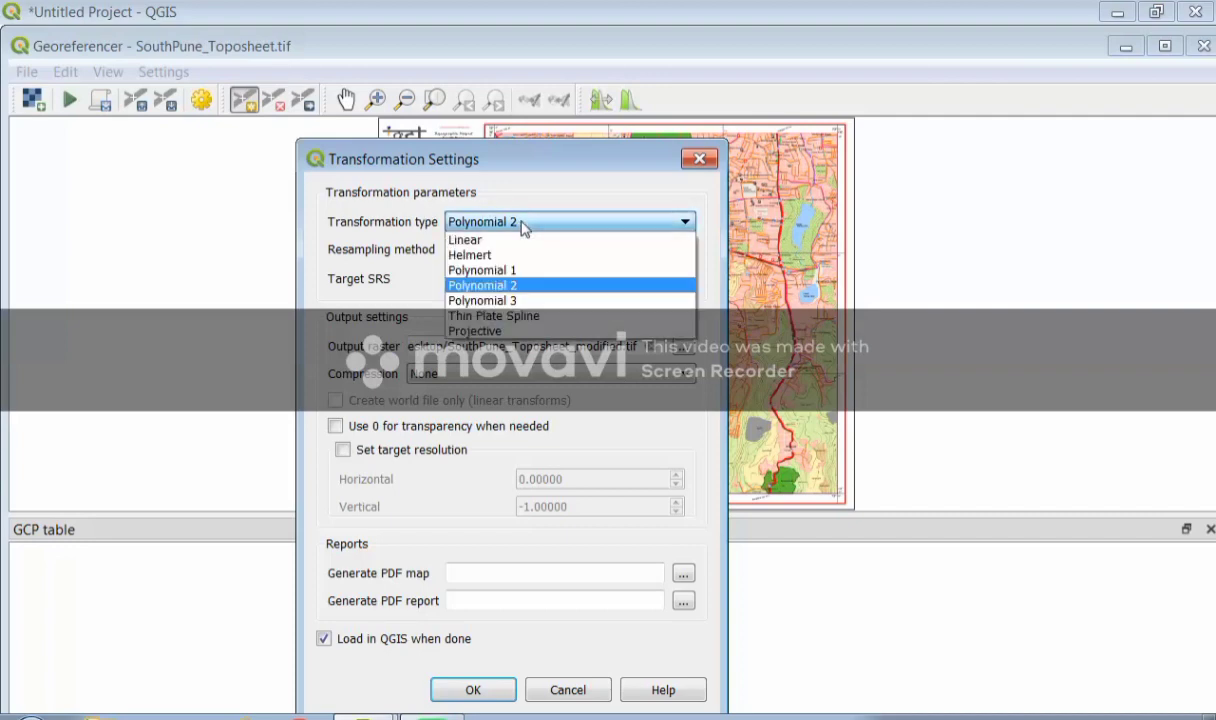
left_click(514, 288)
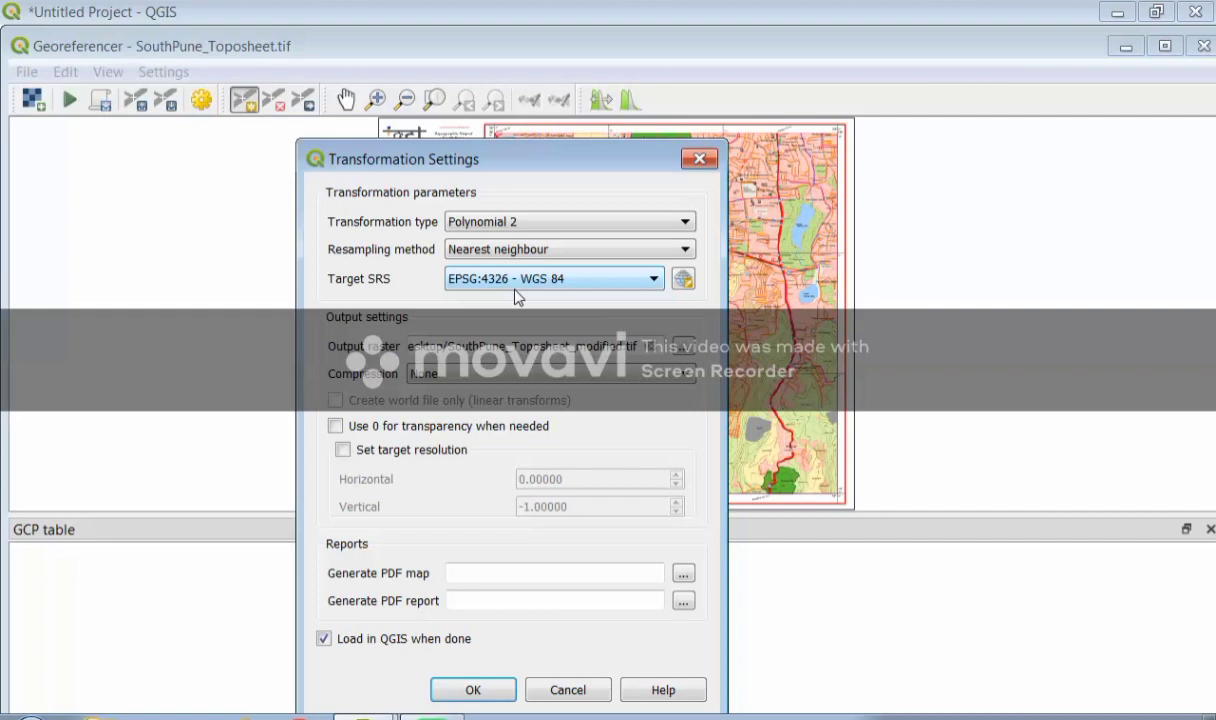
left_click(597, 280)
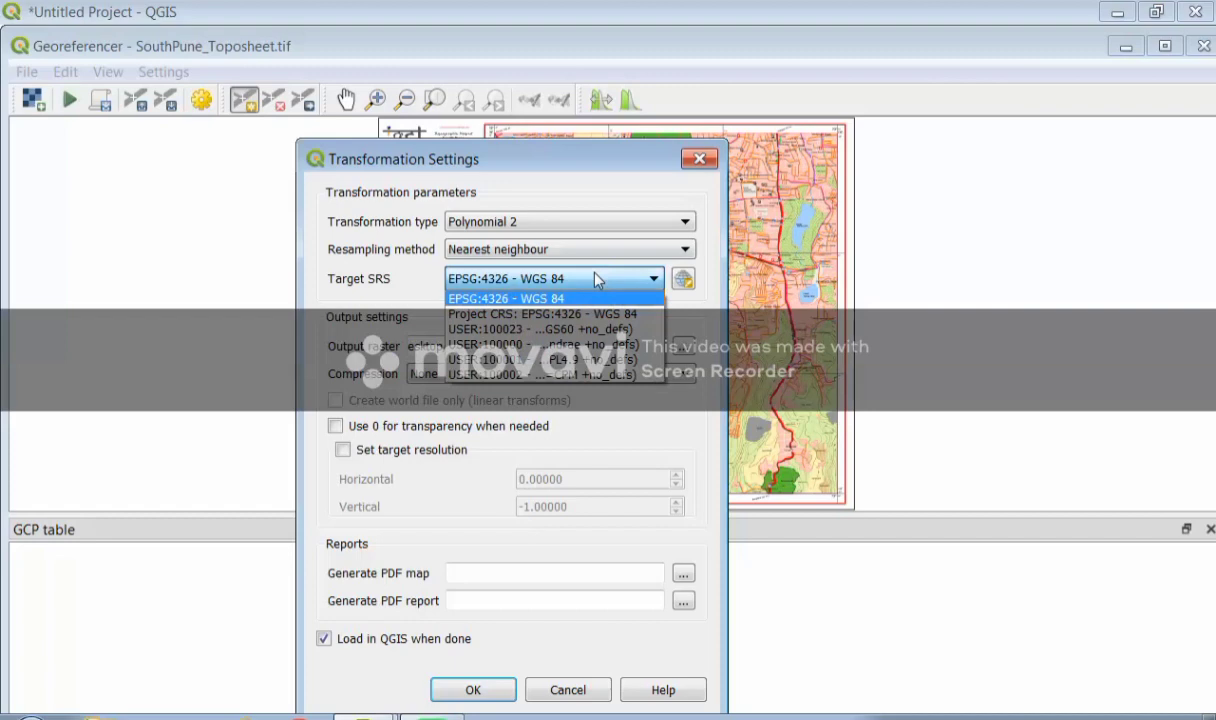
left_click(597, 280)
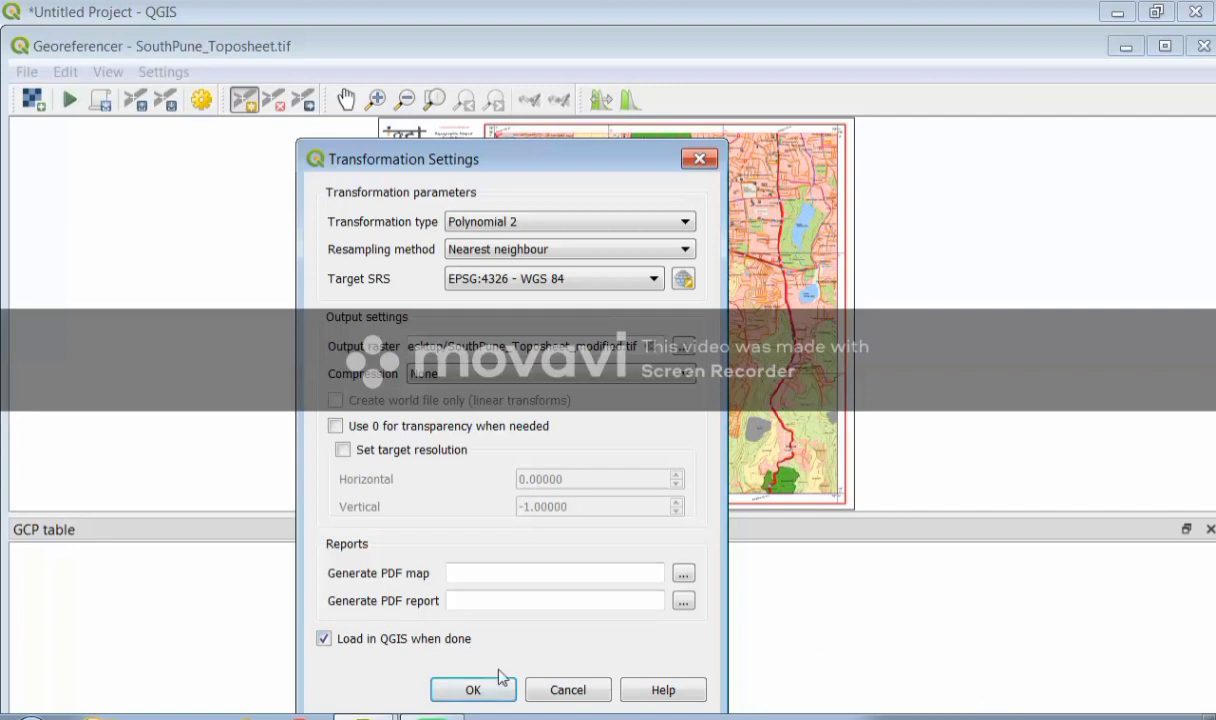
left_click(476, 690)
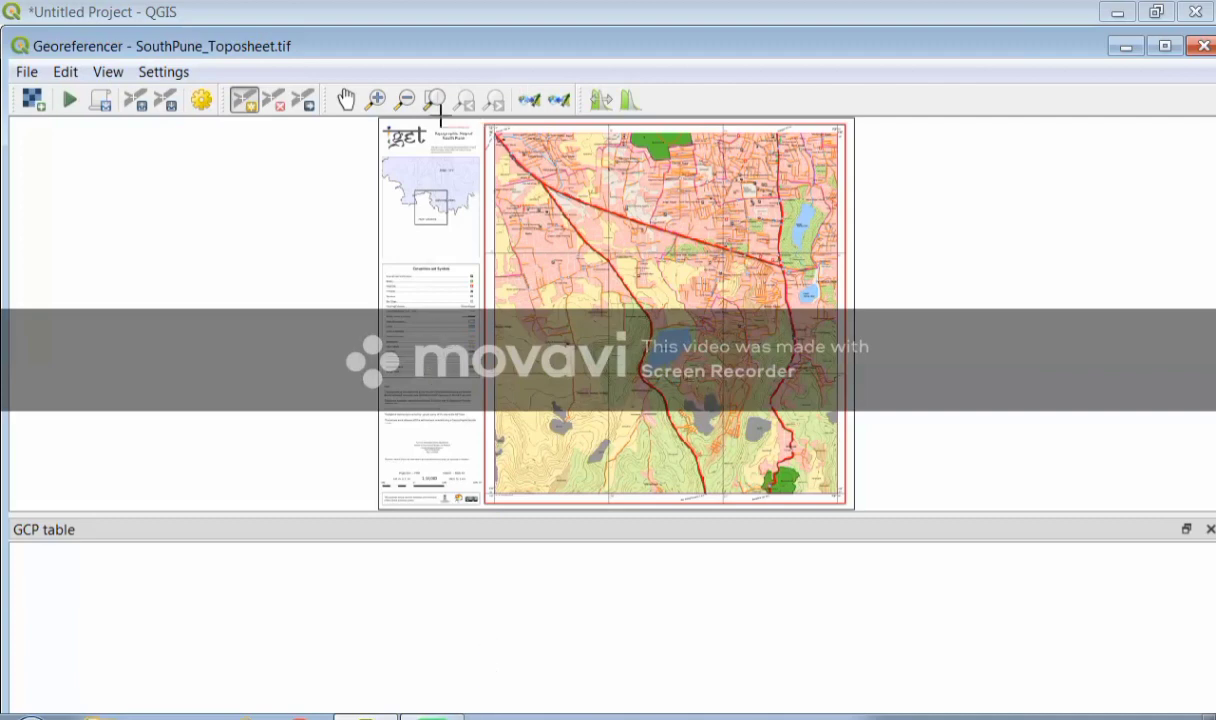
Step: Examine the latitude and longitude labels at the upper-left grid corner of the toposheet
left_click(377, 101)
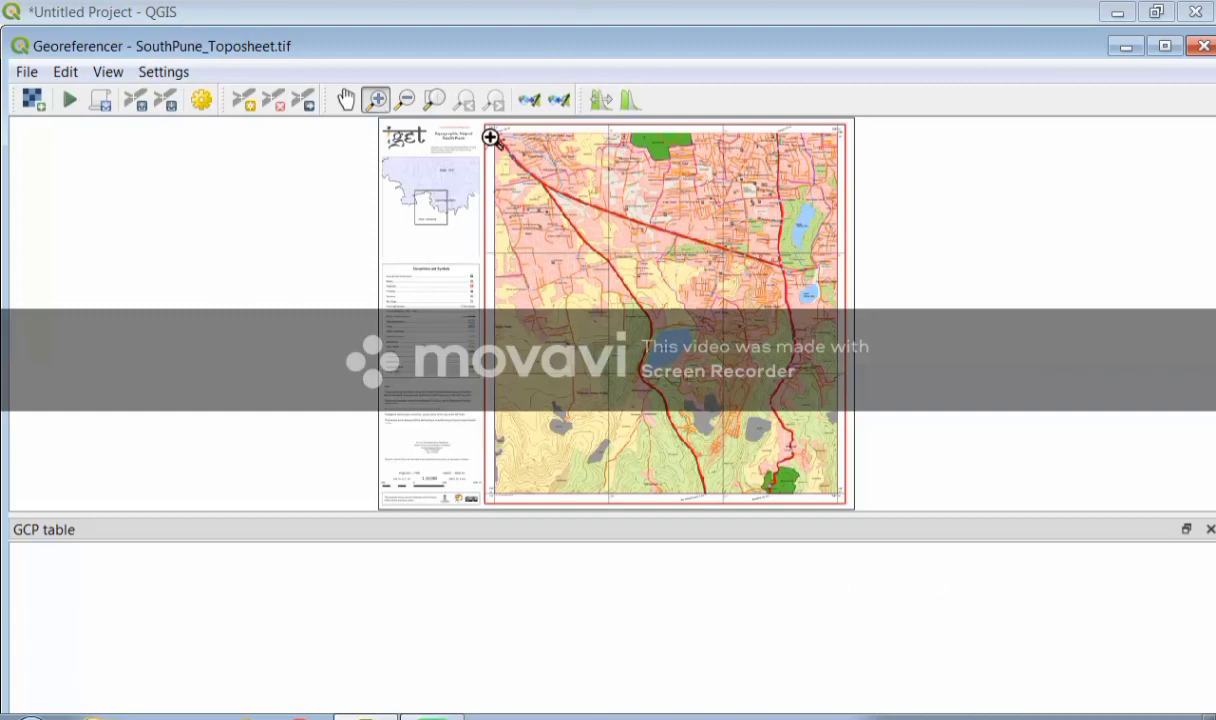
scroll(490, 138, "up", 1)
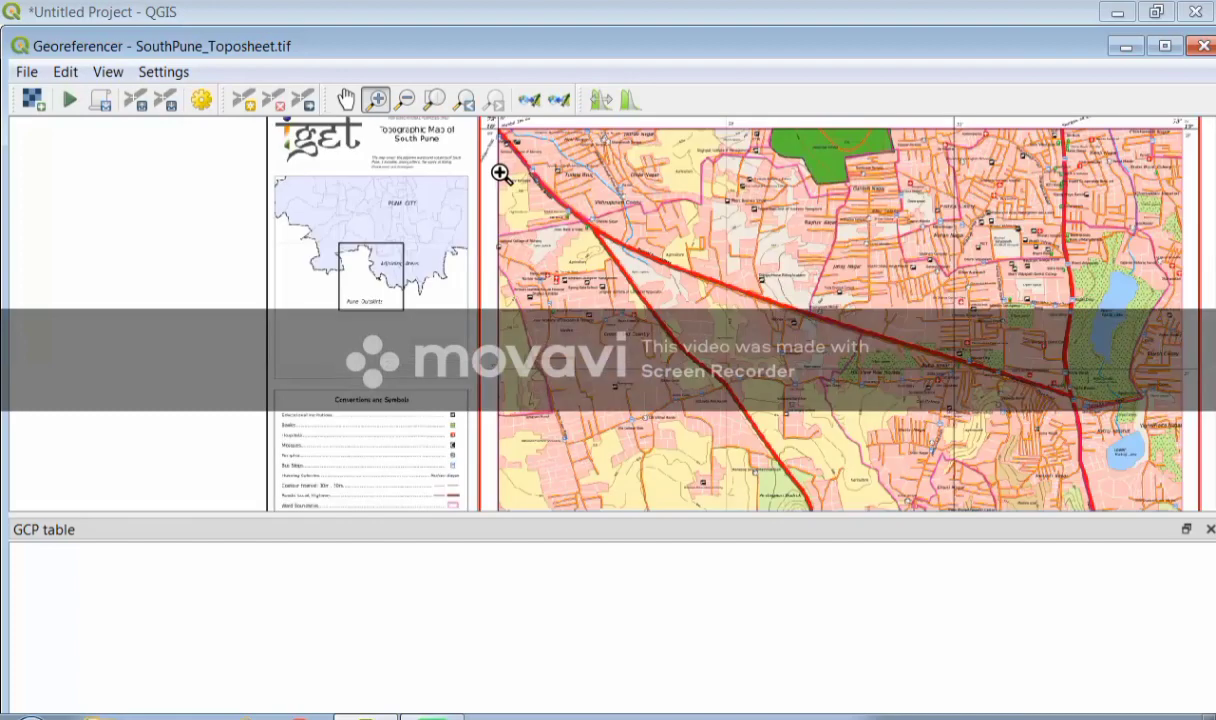
scroll(511, 174, "up", 1)
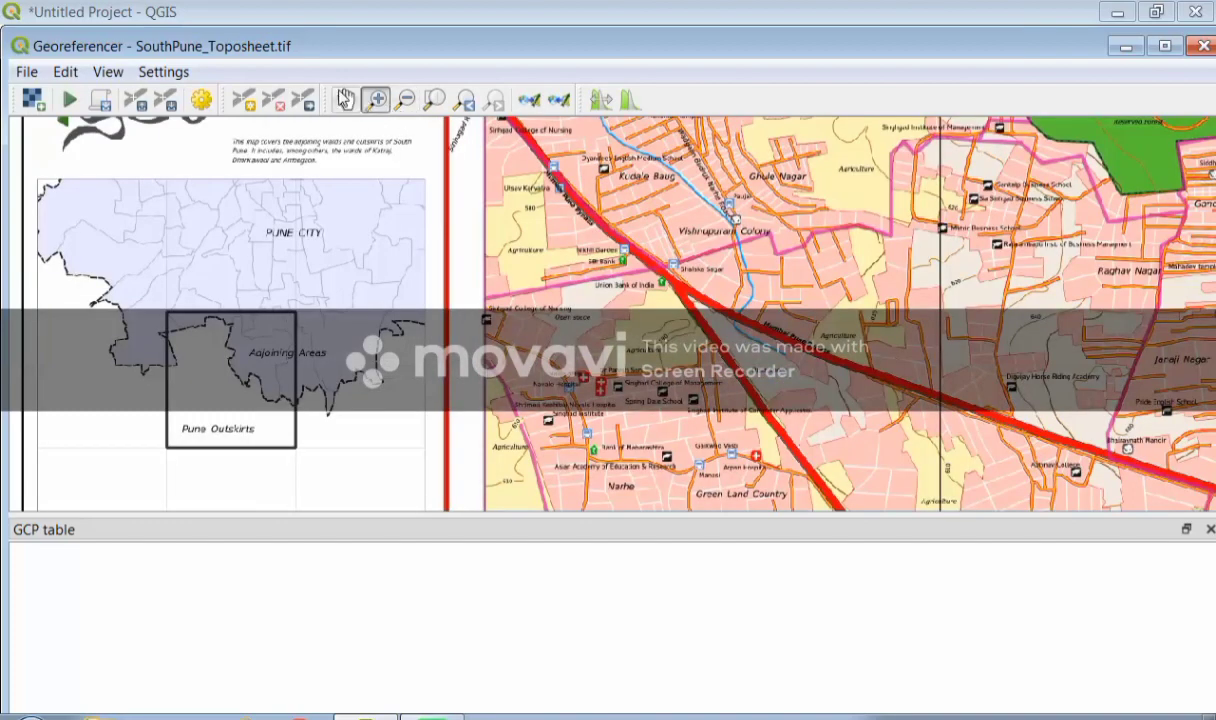
left_click(345, 98)
left_click_drag(517, 199, 535, 371)
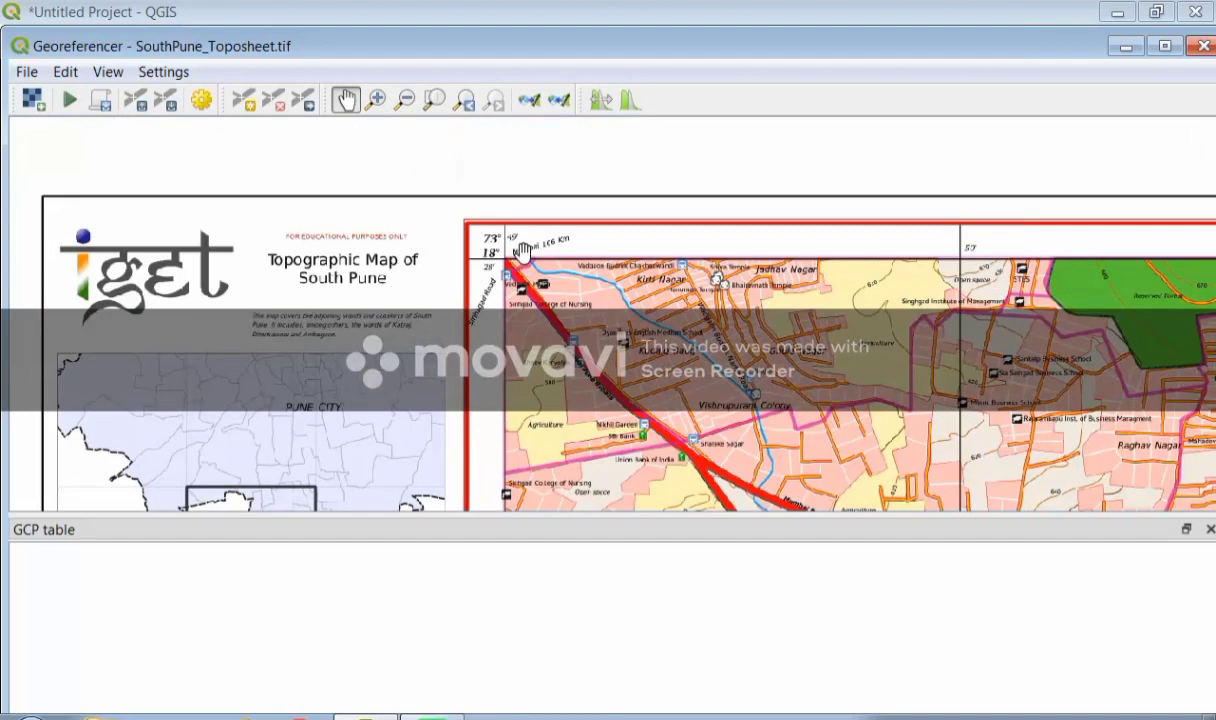
left_click_drag(523, 244, 520, 297)
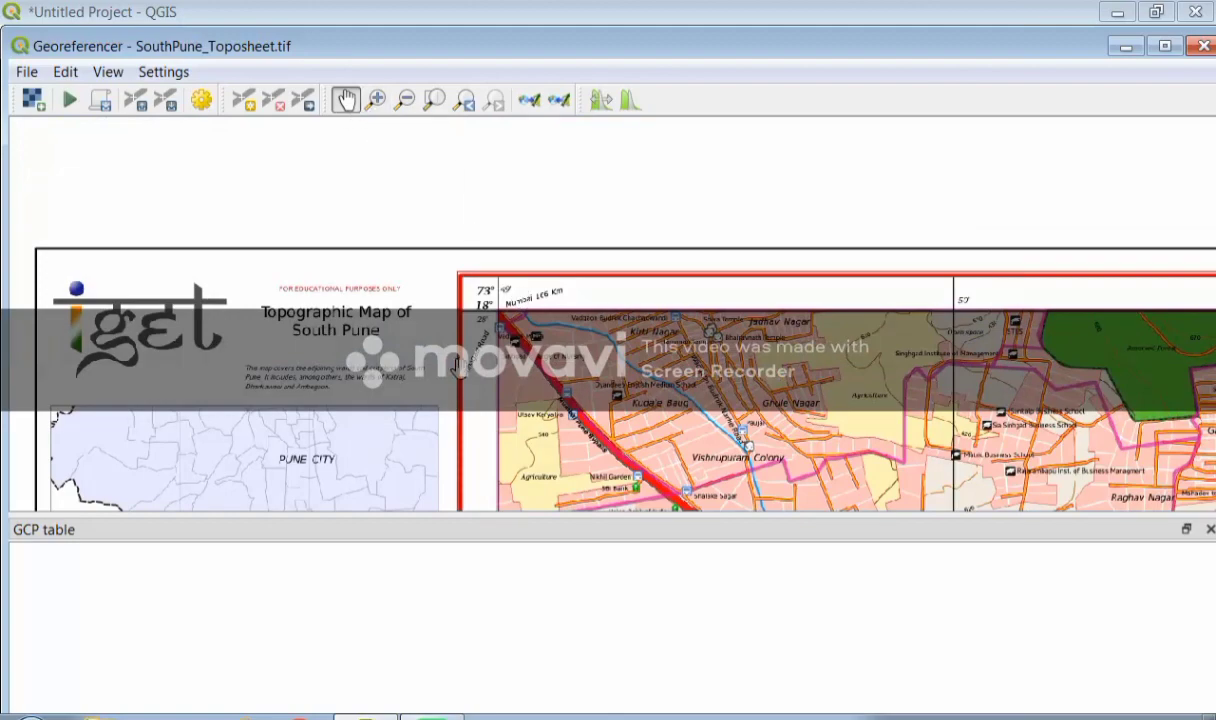
scroll(457, 365, "up", 1)
left_click_drag(480, 278, 484, 312)
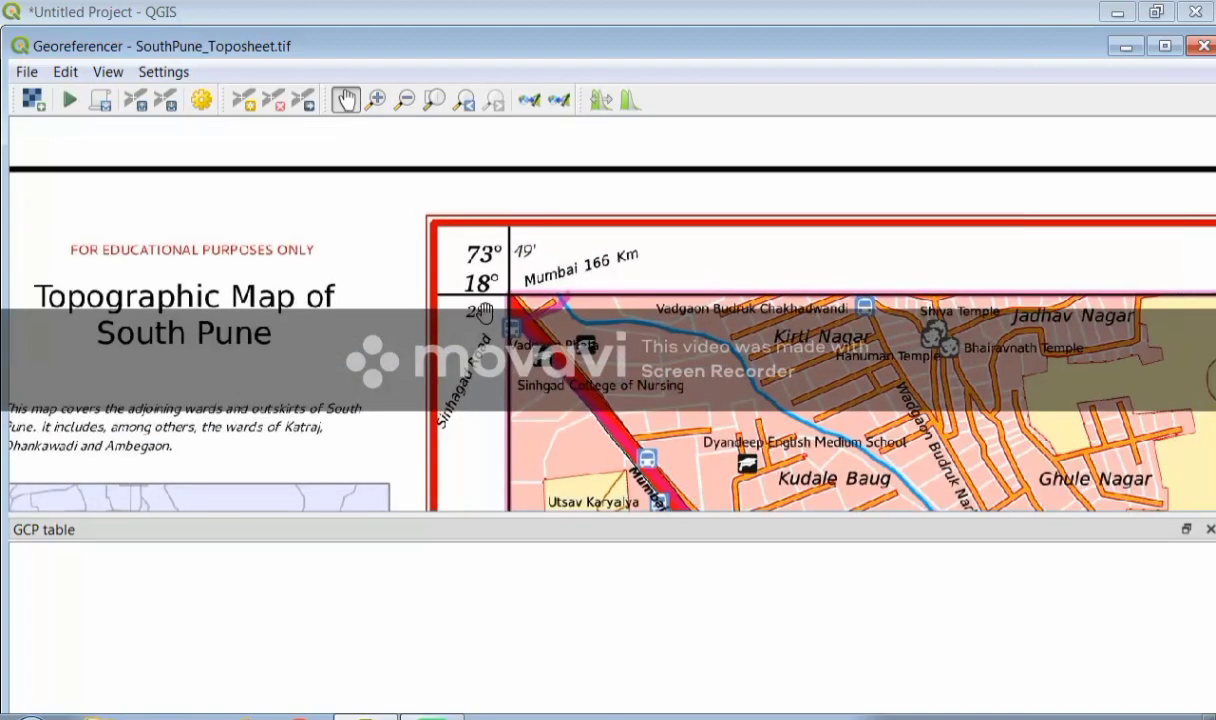
scroll(479, 305, "up", 1)
scroll(490, 295, "up", 1)
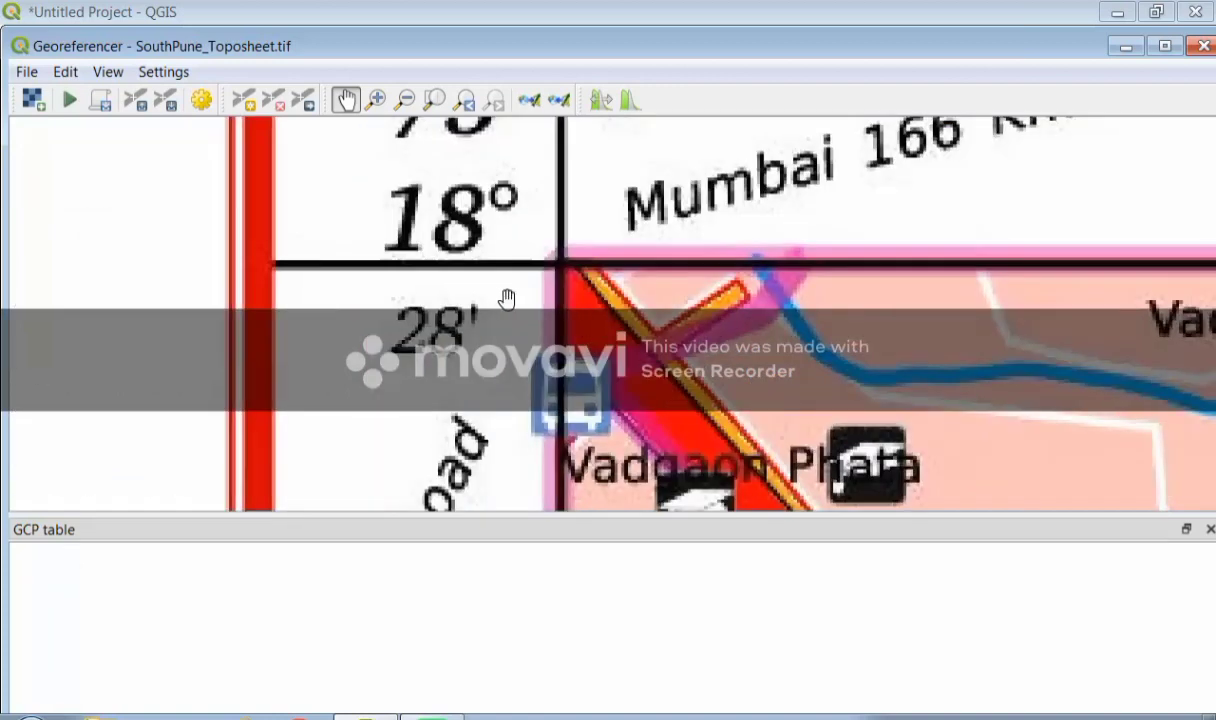
left_click_drag(540, 290, 544, 362)
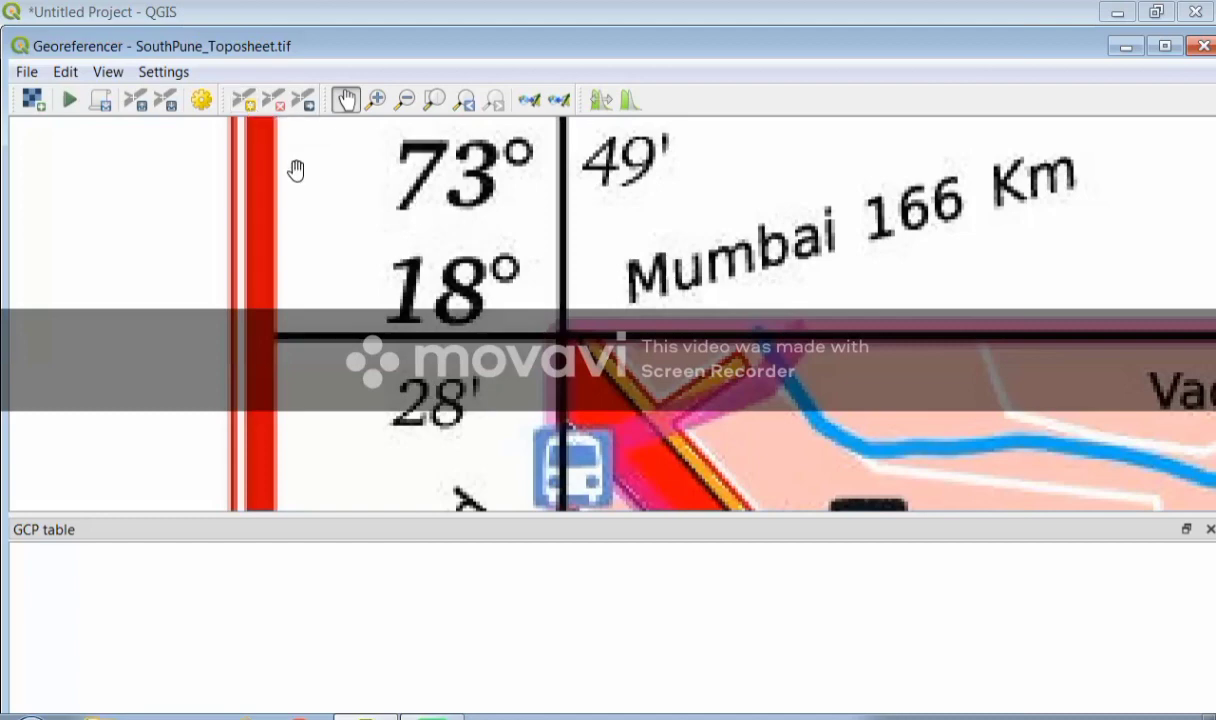
Step: Add a ground control point at the toposheet's upper-left grid corner with X / East 73 49 and Y / North 18 28
left_click(243, 100)
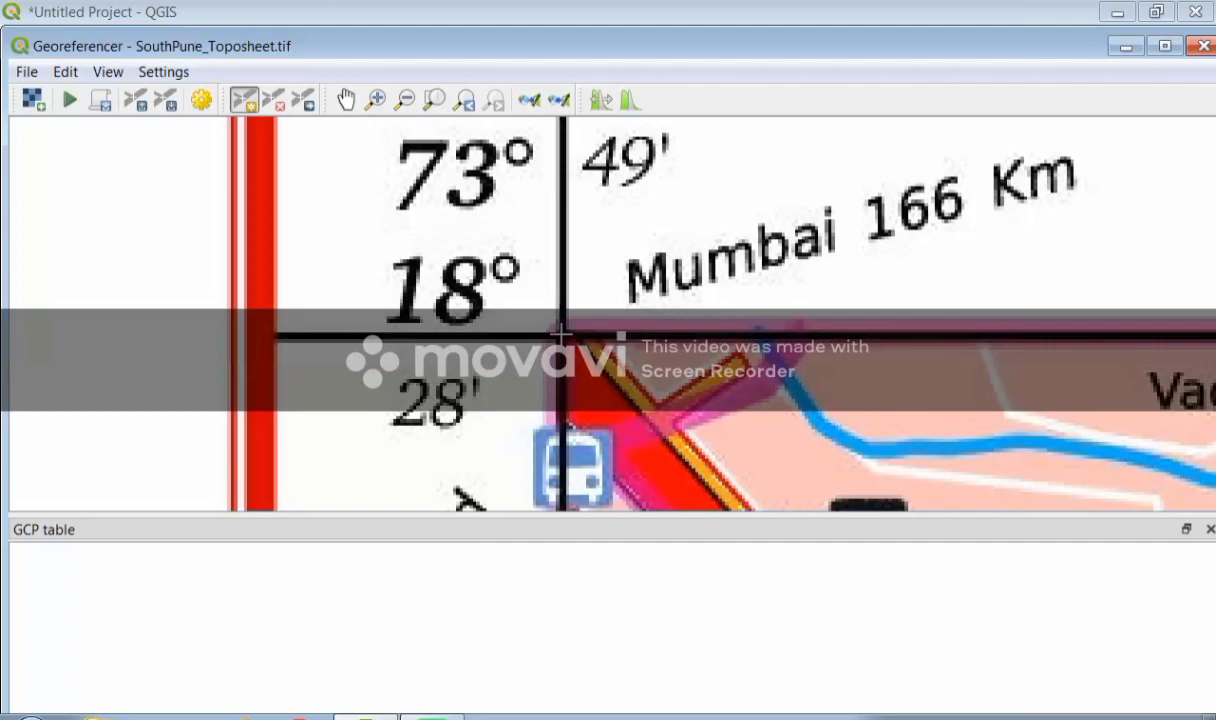
left_click(562, 334)
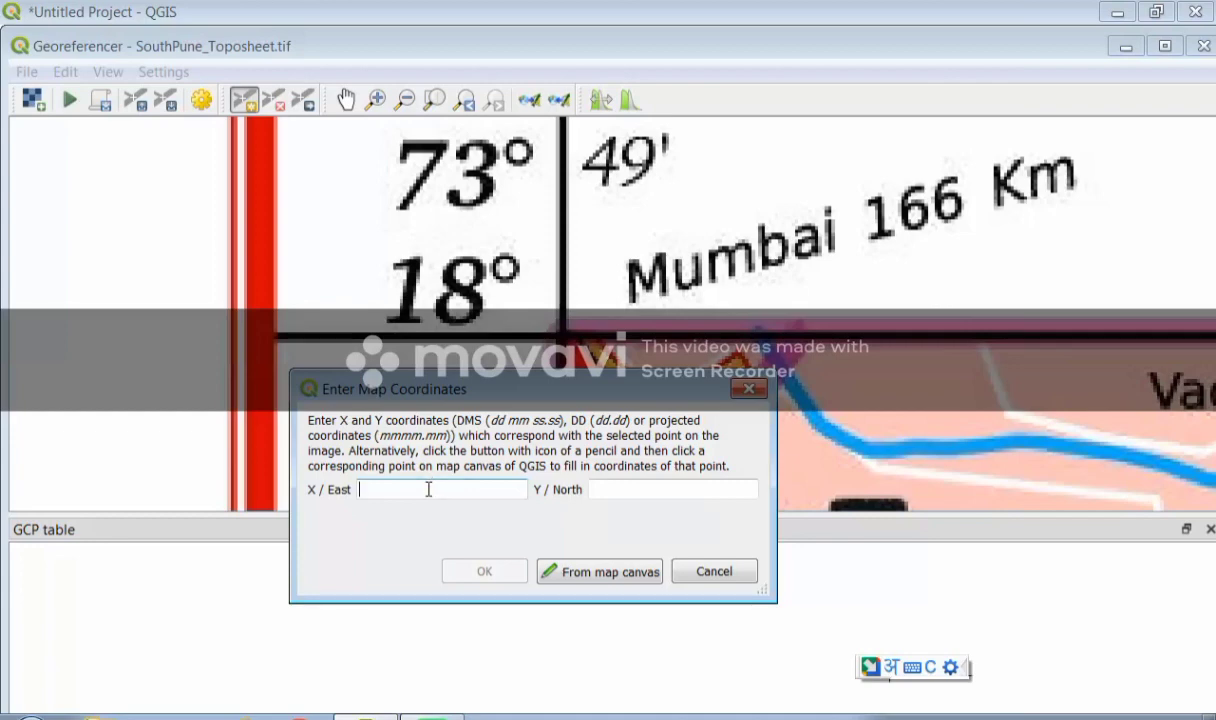
type("73")
key("BackSpace")
key("BackSpace")
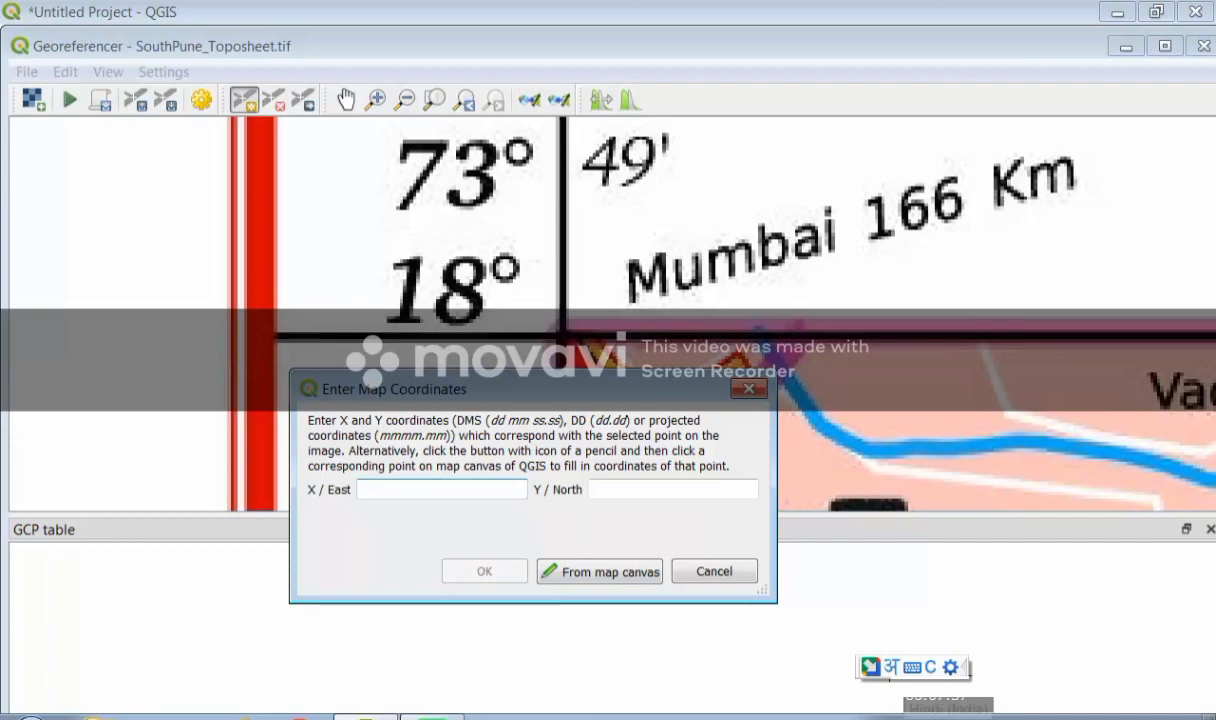
left_click(889, 667)
left_click(918, 651)
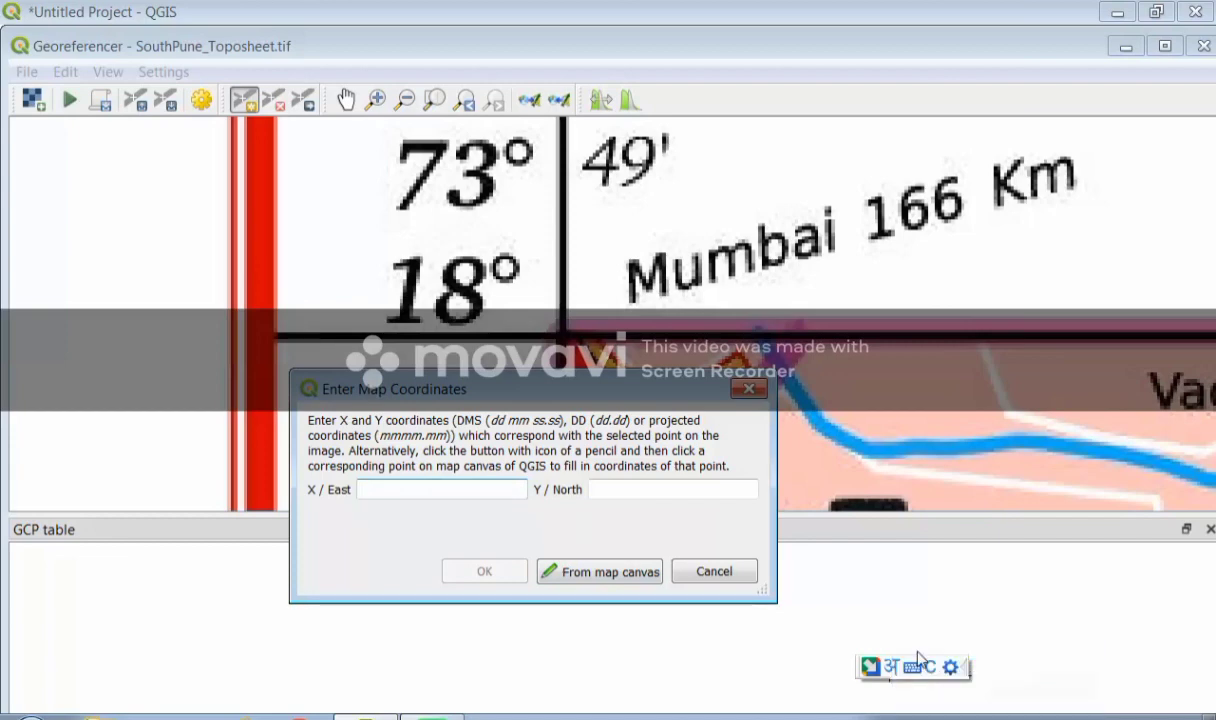
type("73")
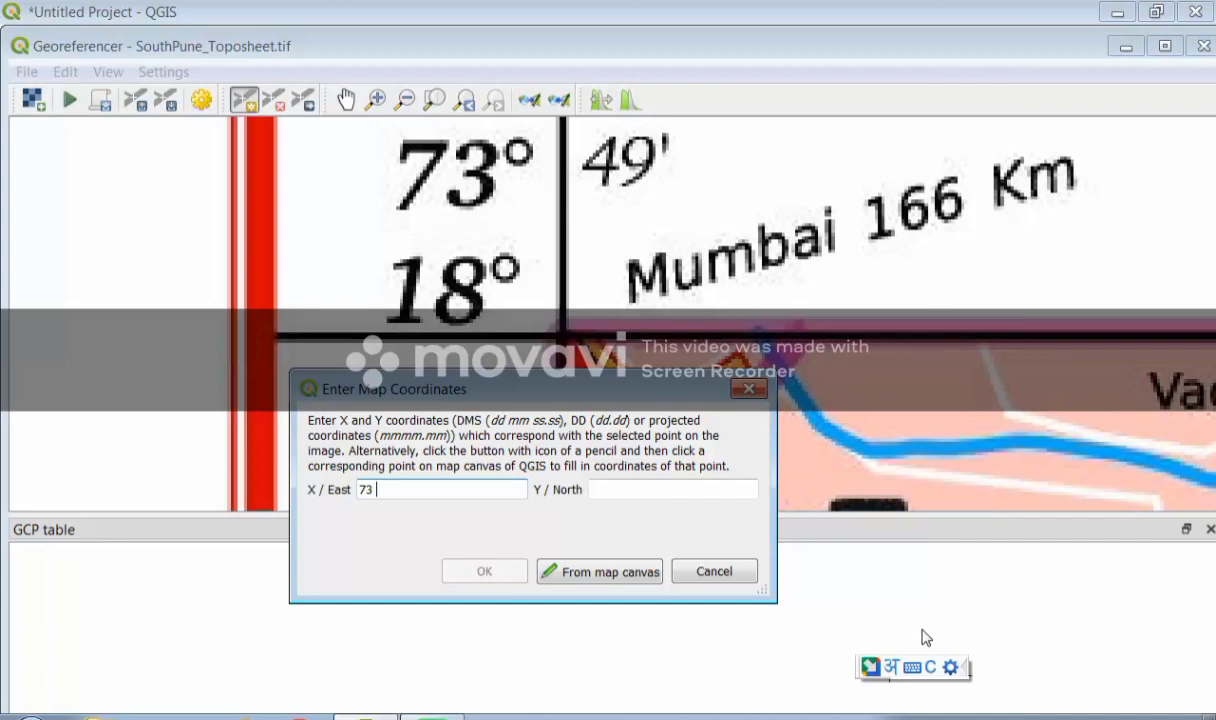
type("49")
left_click(699, 484)
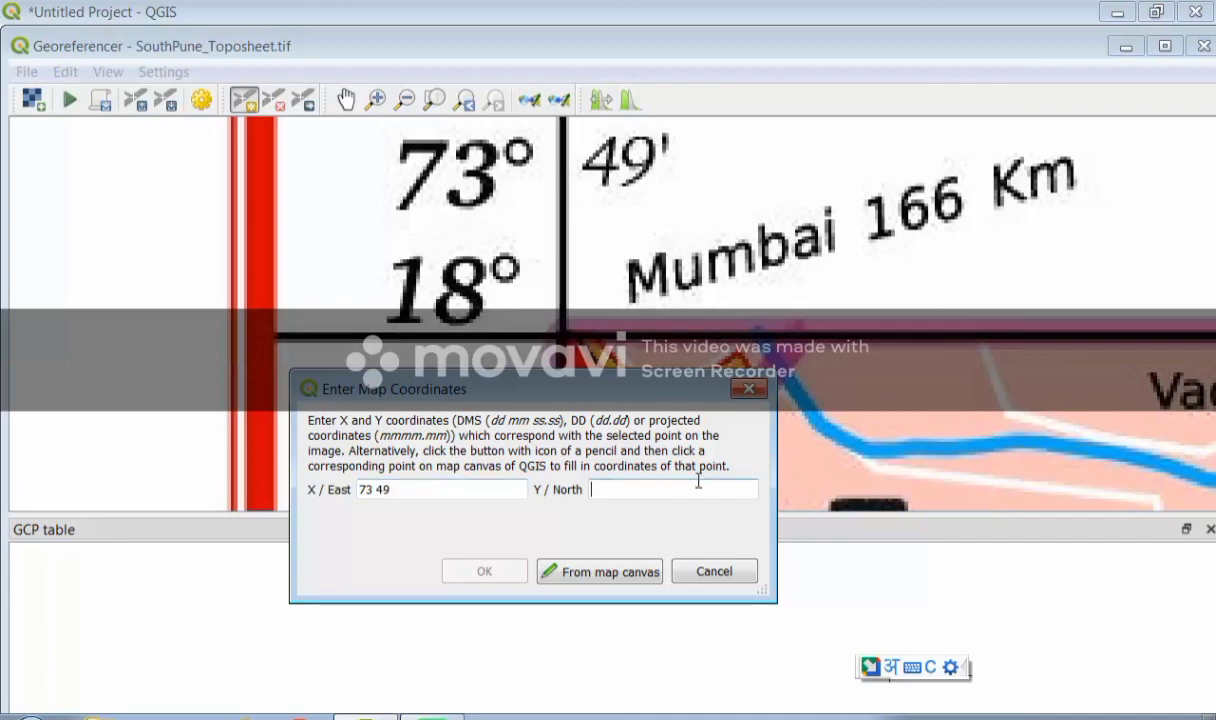
type("18")
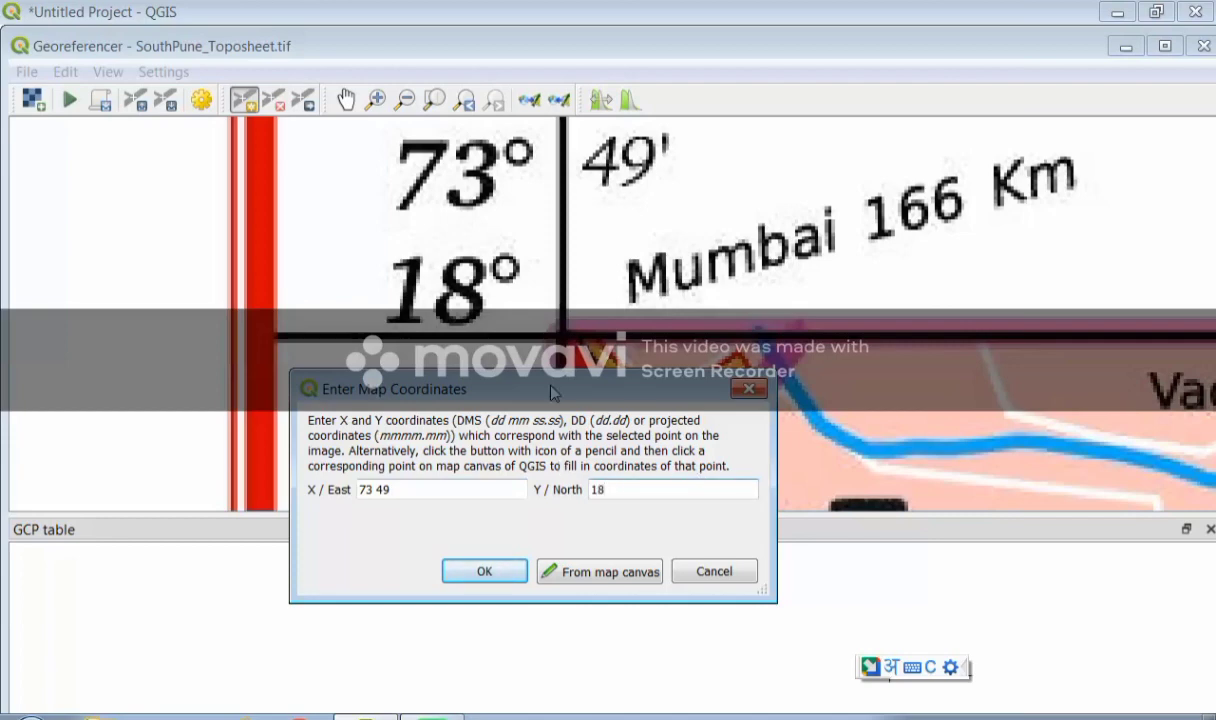
left_click_drag(551, 392, 546, 476)
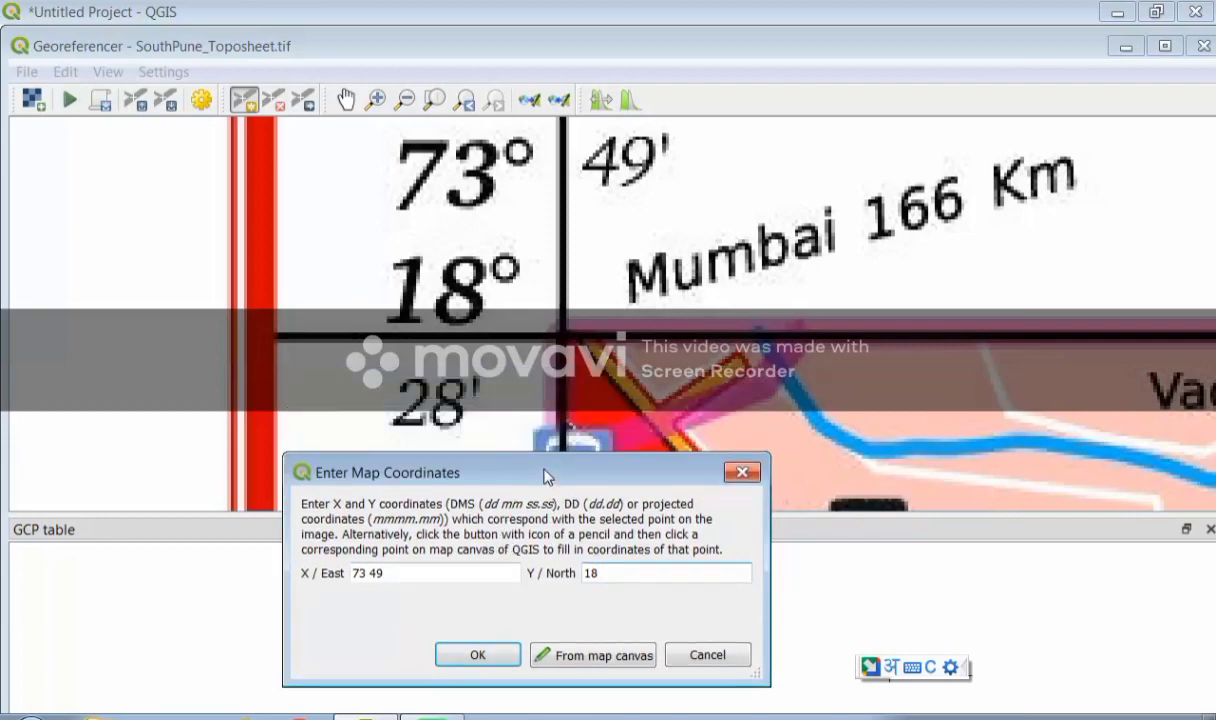
left_click(477, 654)
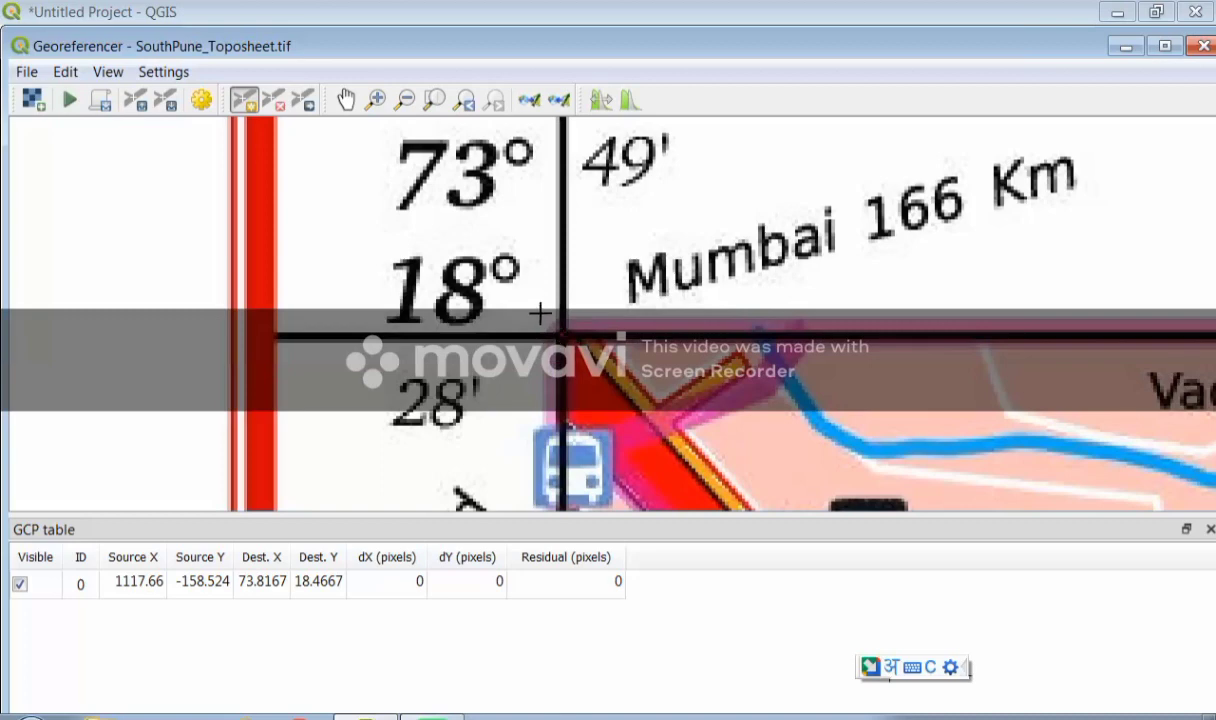
Step: Delete the ground control point at the upper-left grid corner
left_click(273, 100)
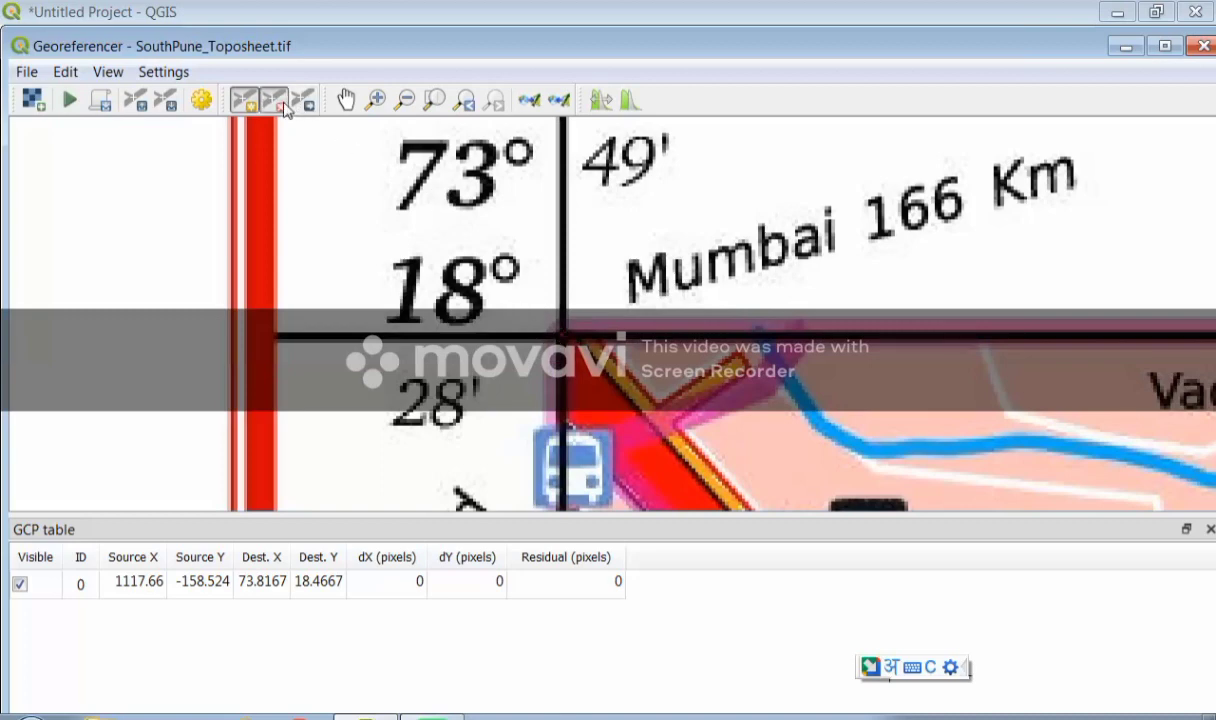
left_click(565, 328)
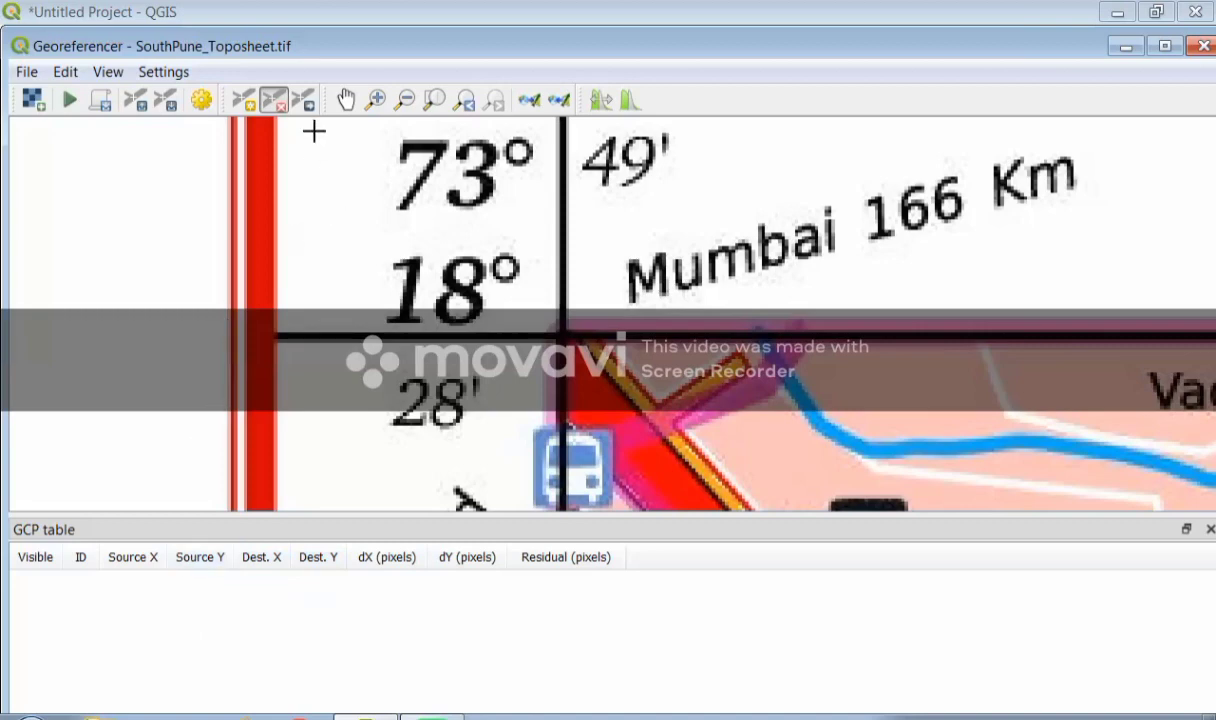
Step: Place a new ground control point at the upper-left grid corner and choose to take its coordinates from the map canvas
left_click(247, 103)
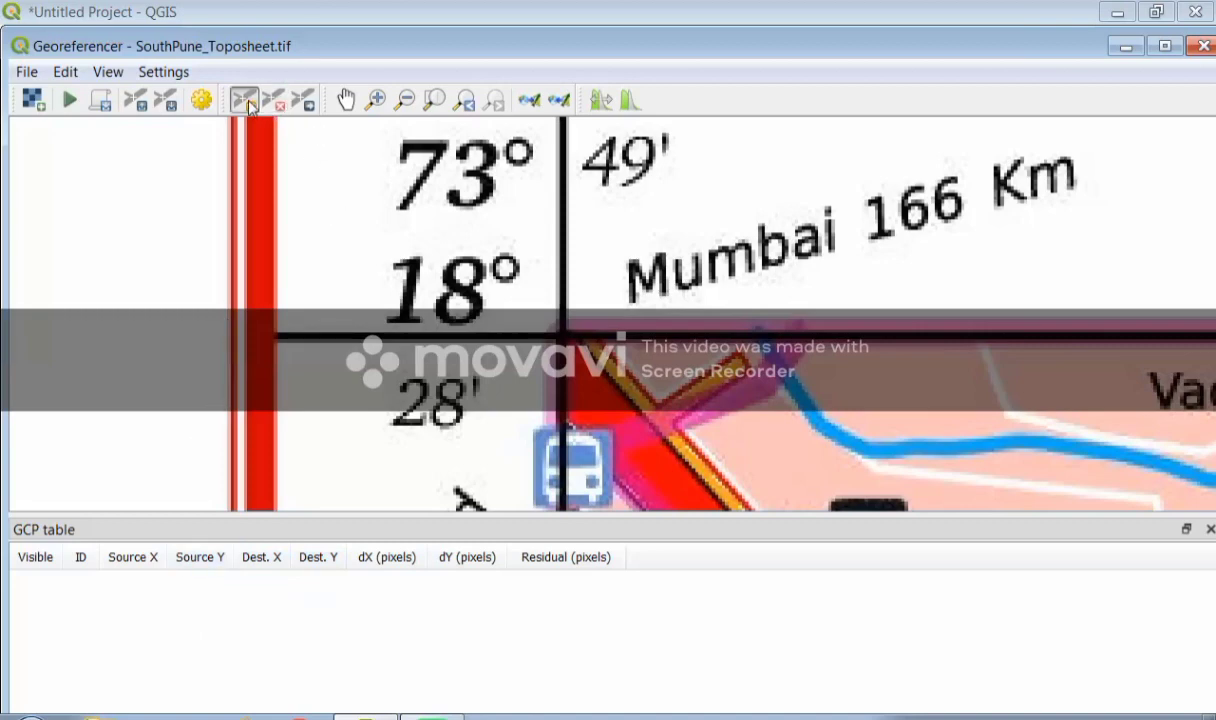
left_click(562, 336)
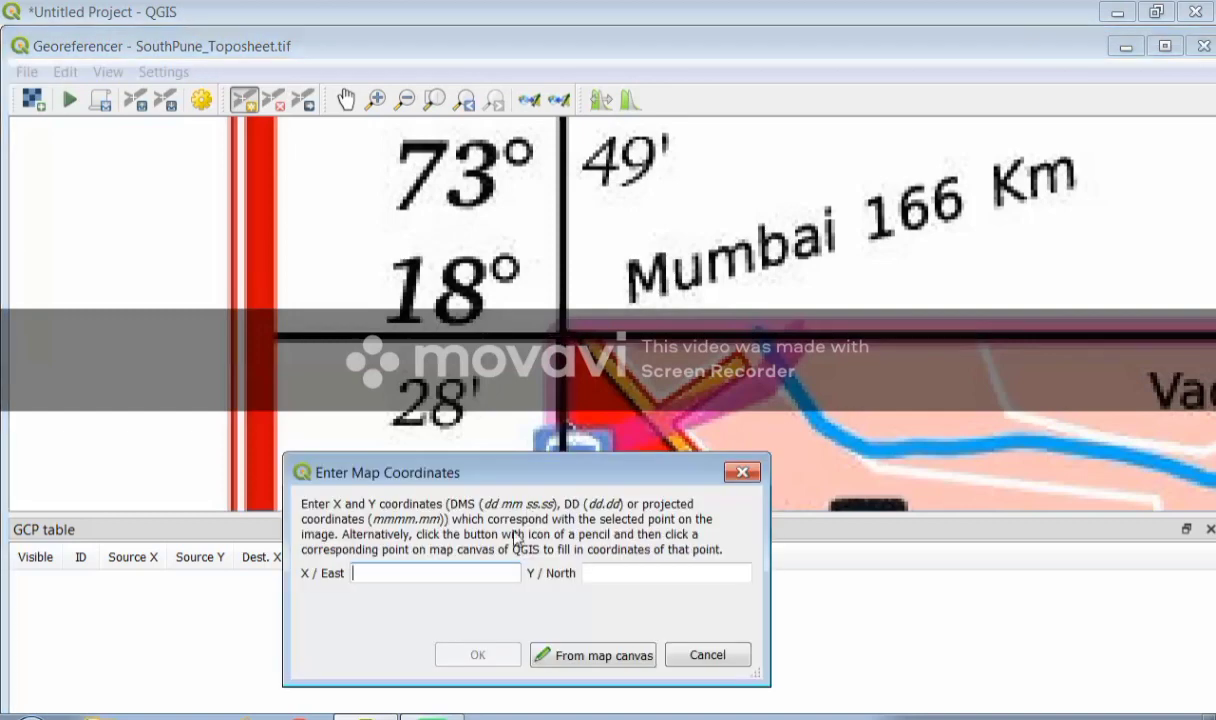
left_click(577, 657)
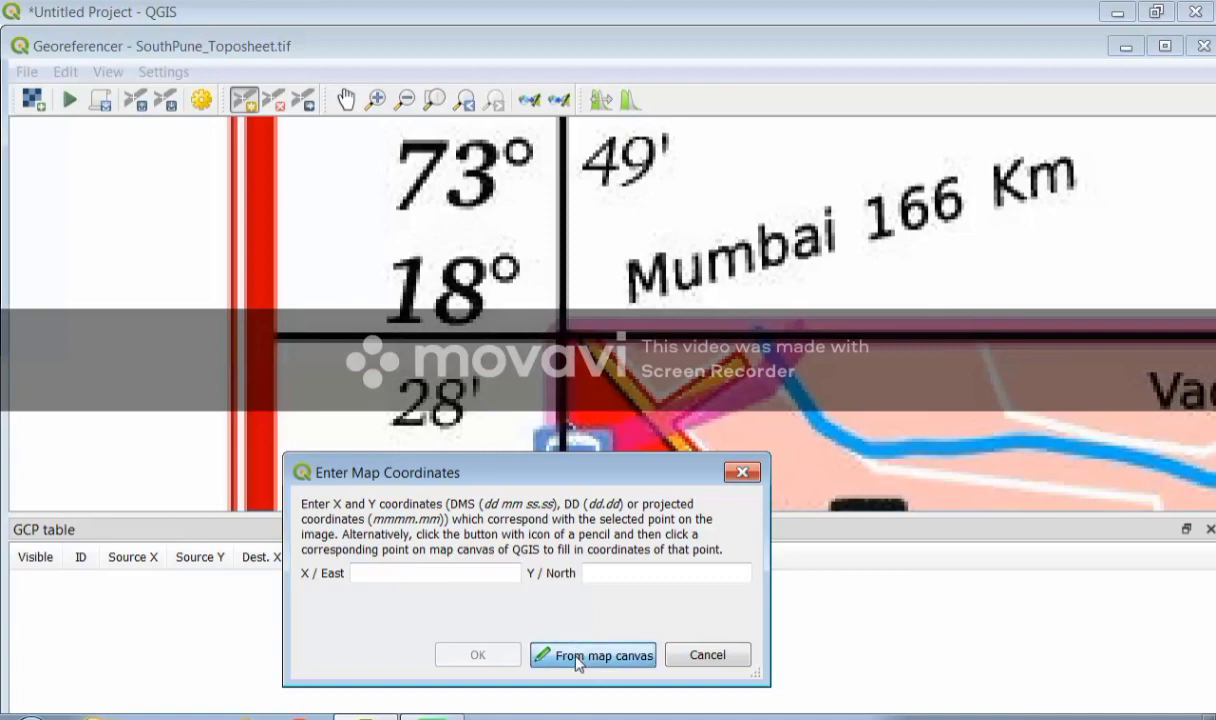
left_click(51, 699)
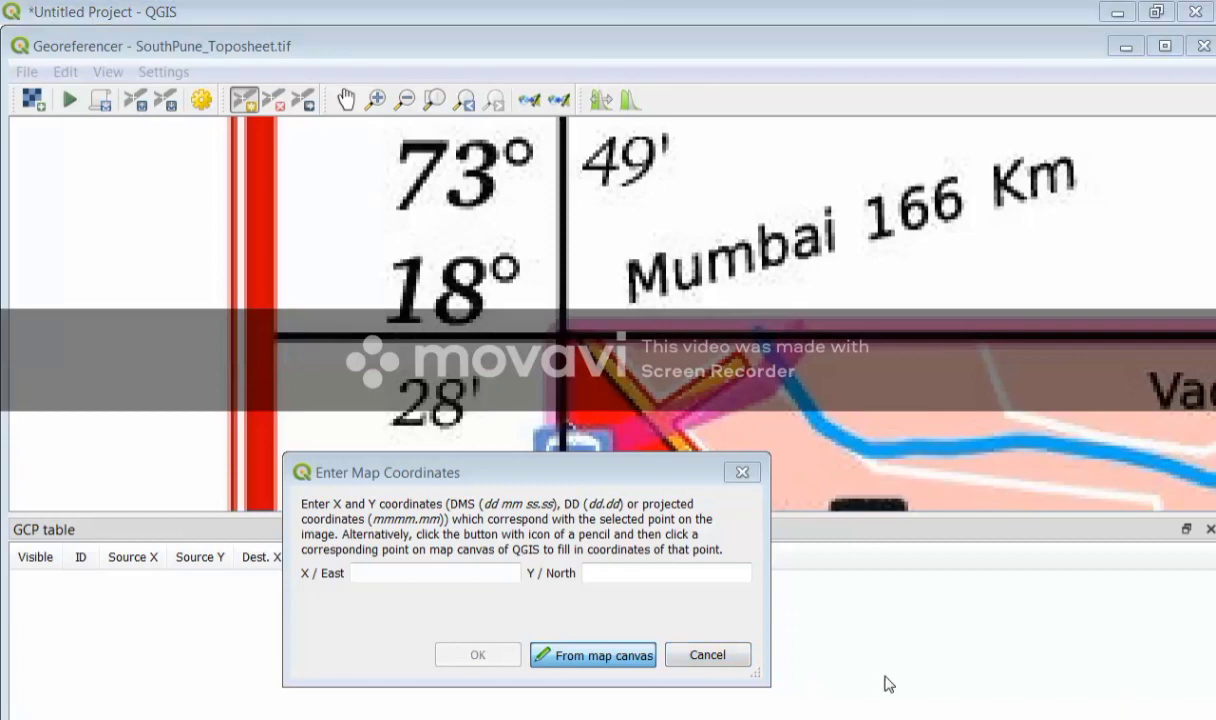
left_click(582, 661)
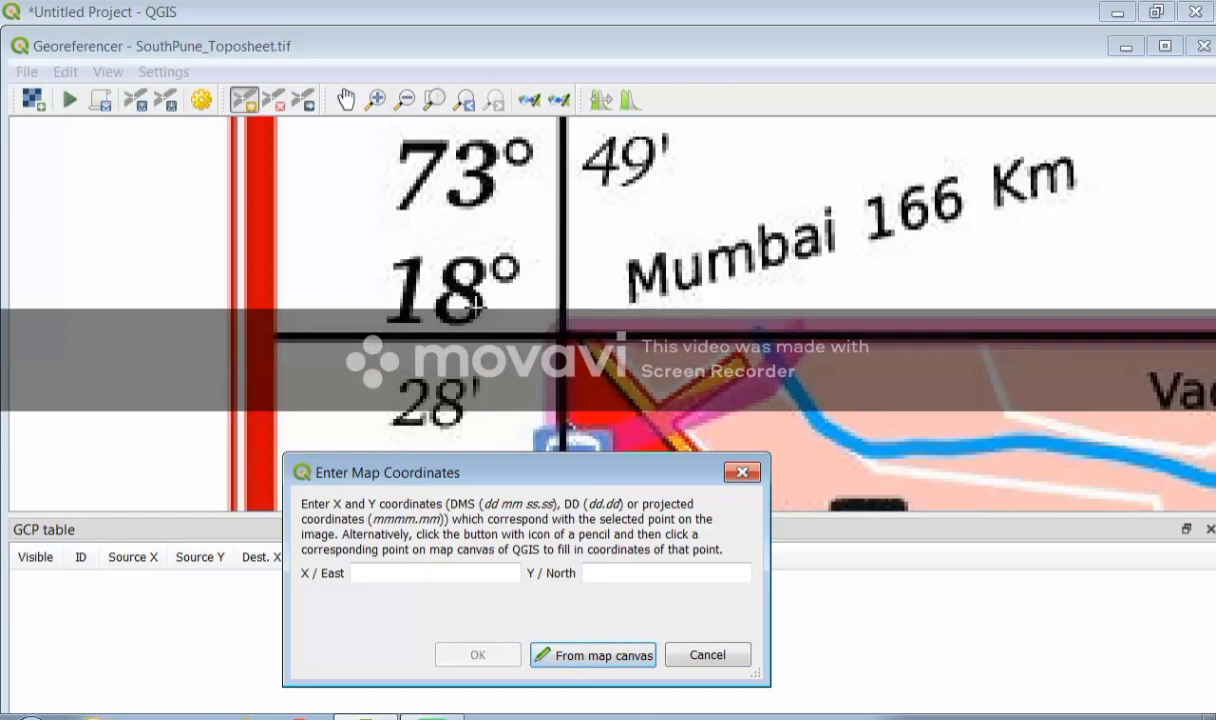
Step: Pick the matching 73°49', 18°28' grid corner on the main map canvas as the point's coordinates and accept them
left_click(1127, 46)
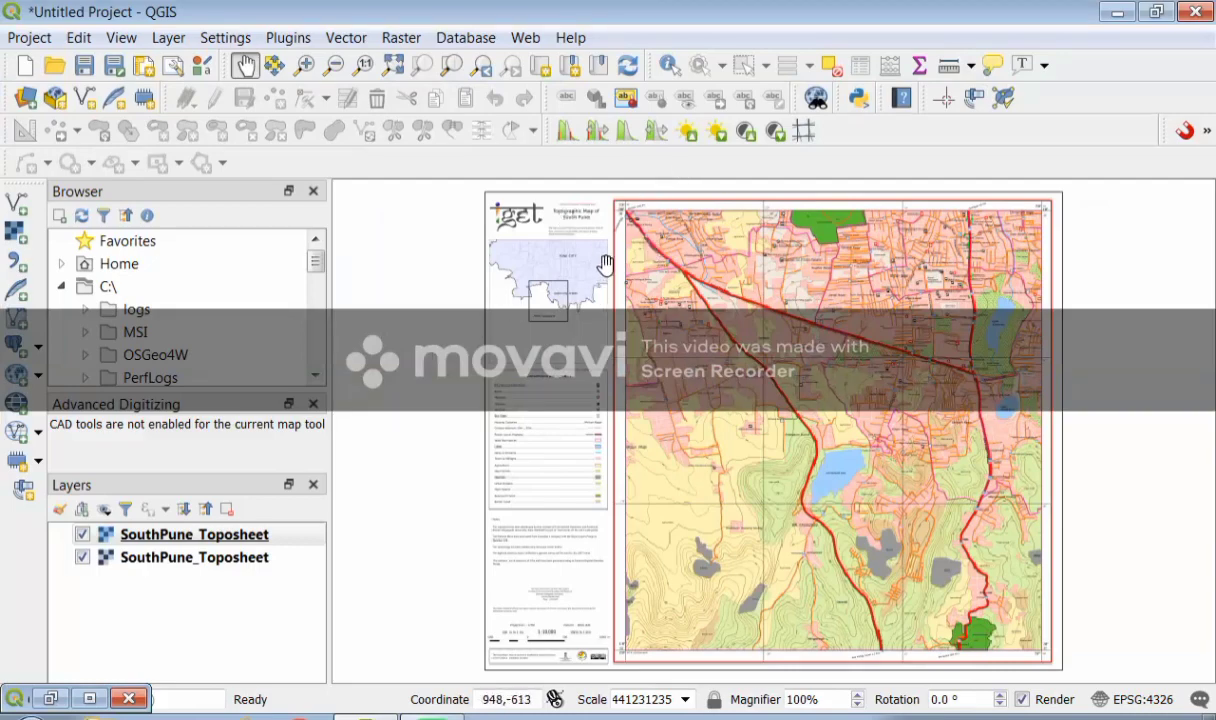
scroll(632, 233, "up", 1)
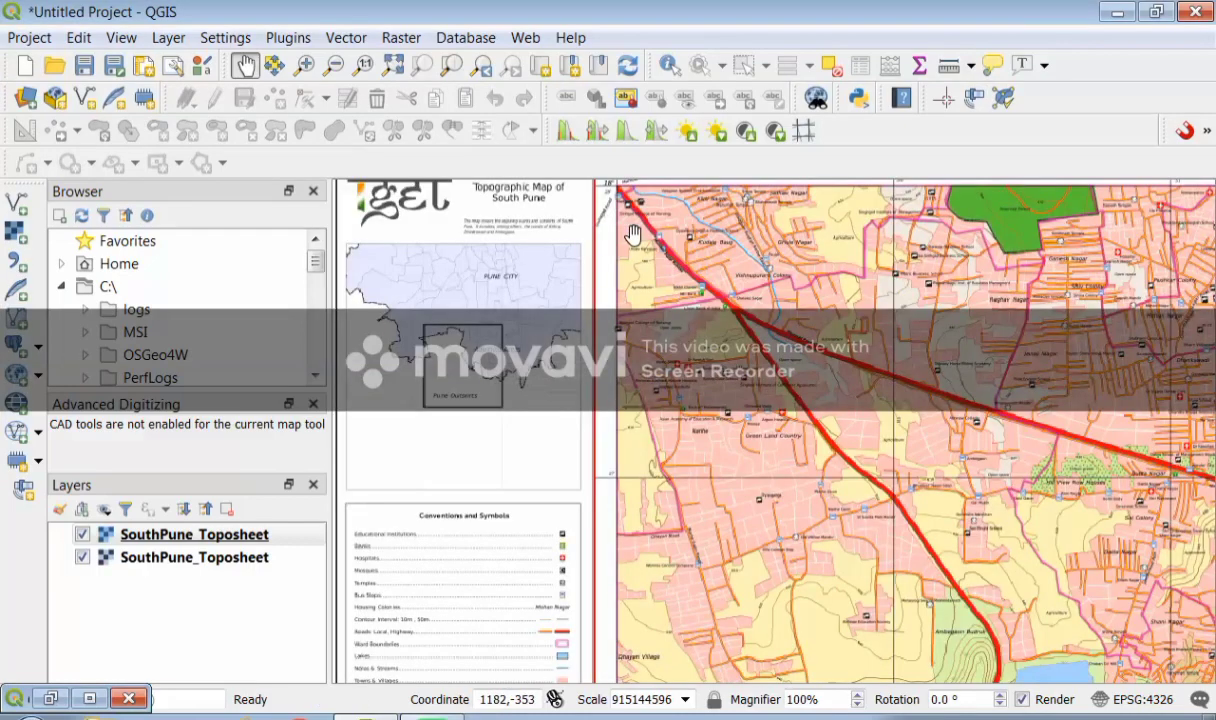
scroll(632, 233, "up", 1)
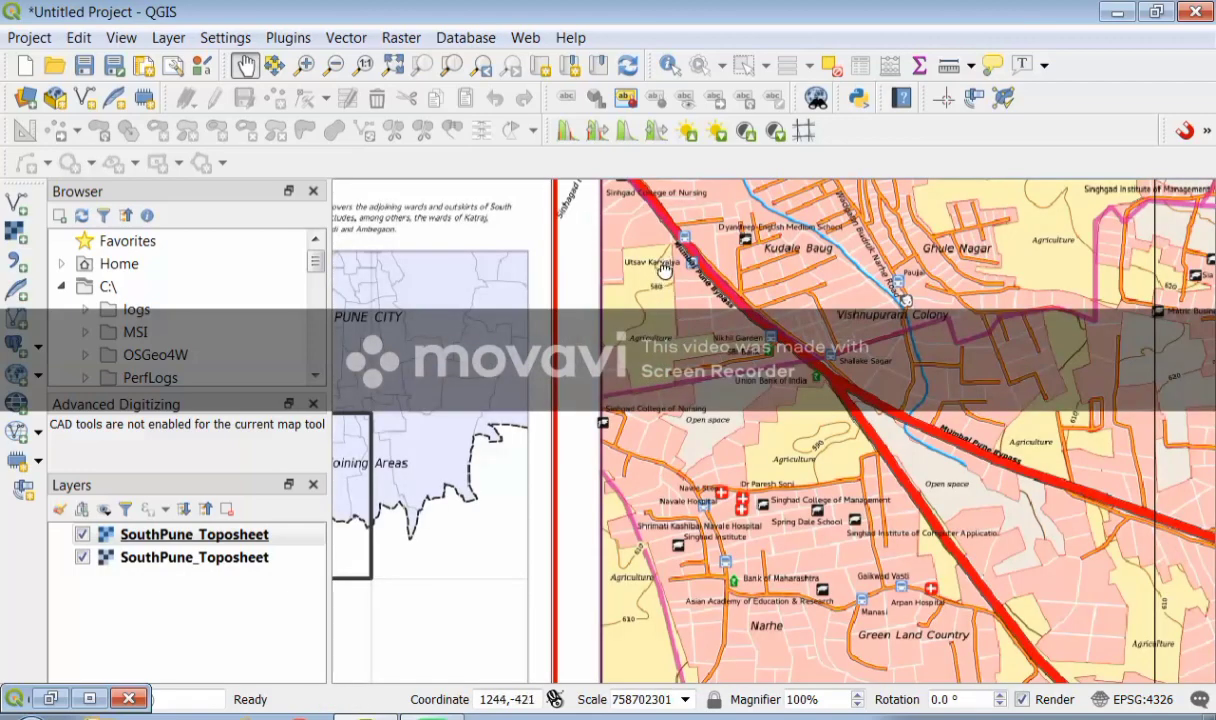
left_click_drag(665, 267, 691, 579)
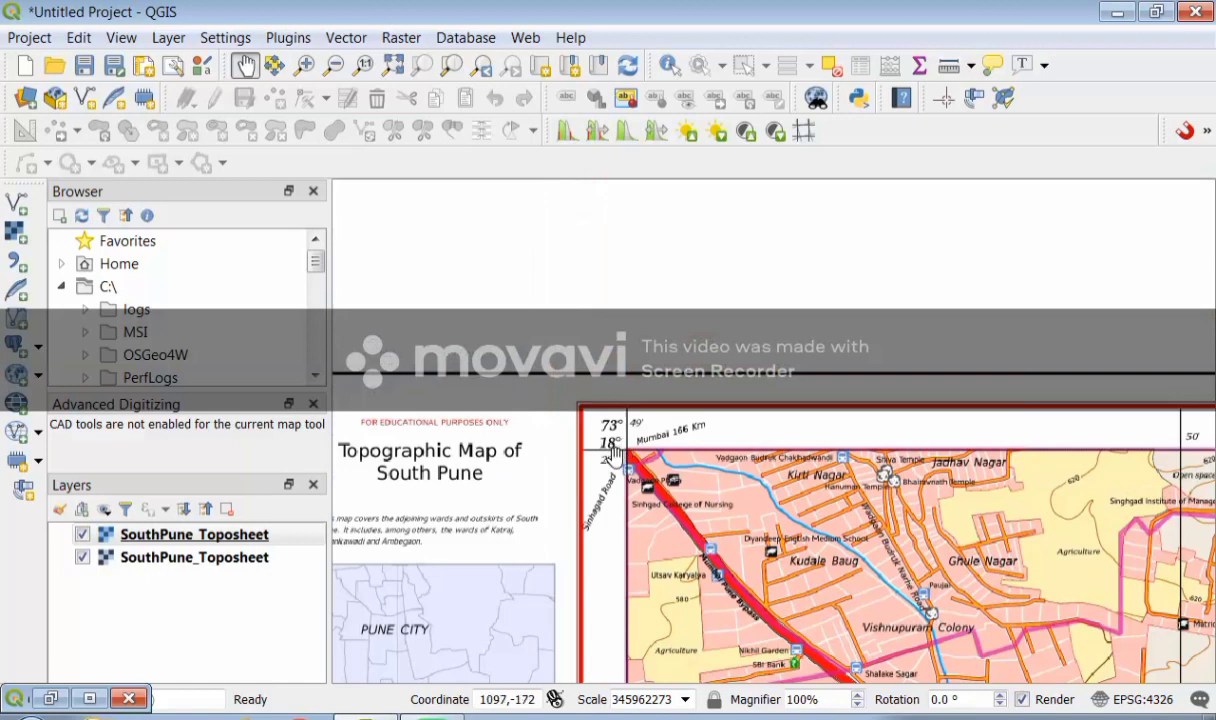
scroll(580, 442, "up", 2)
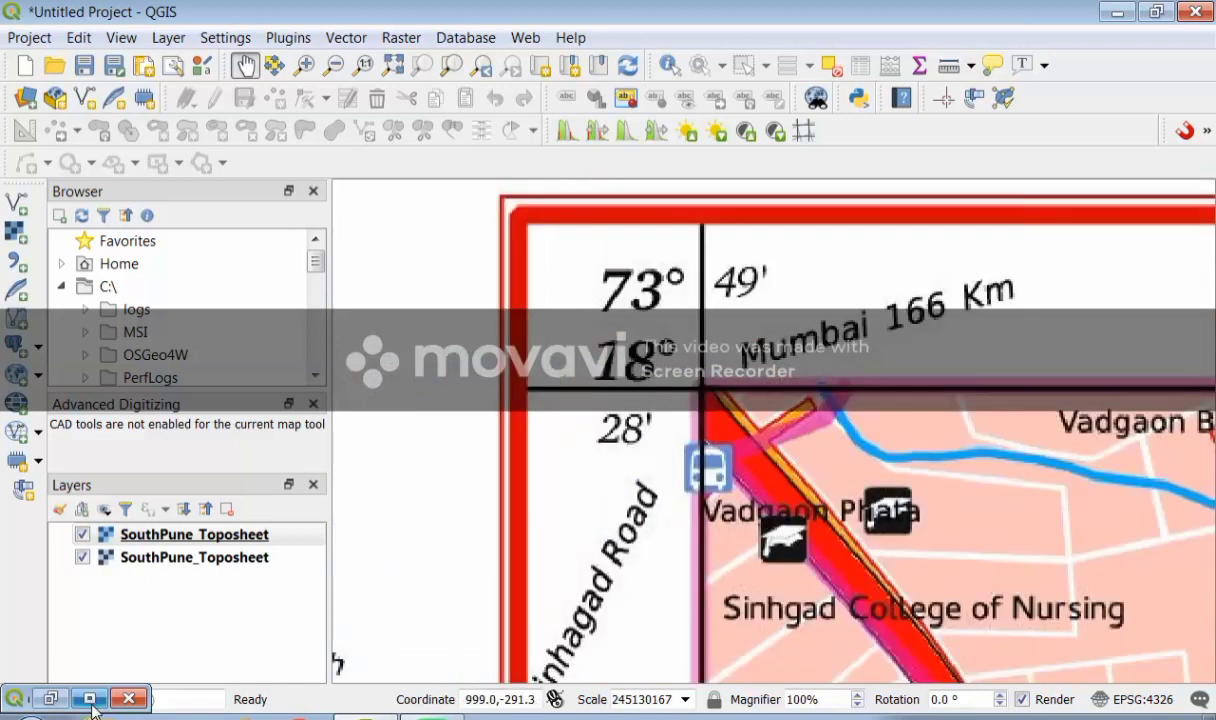
left_click(50, 703)
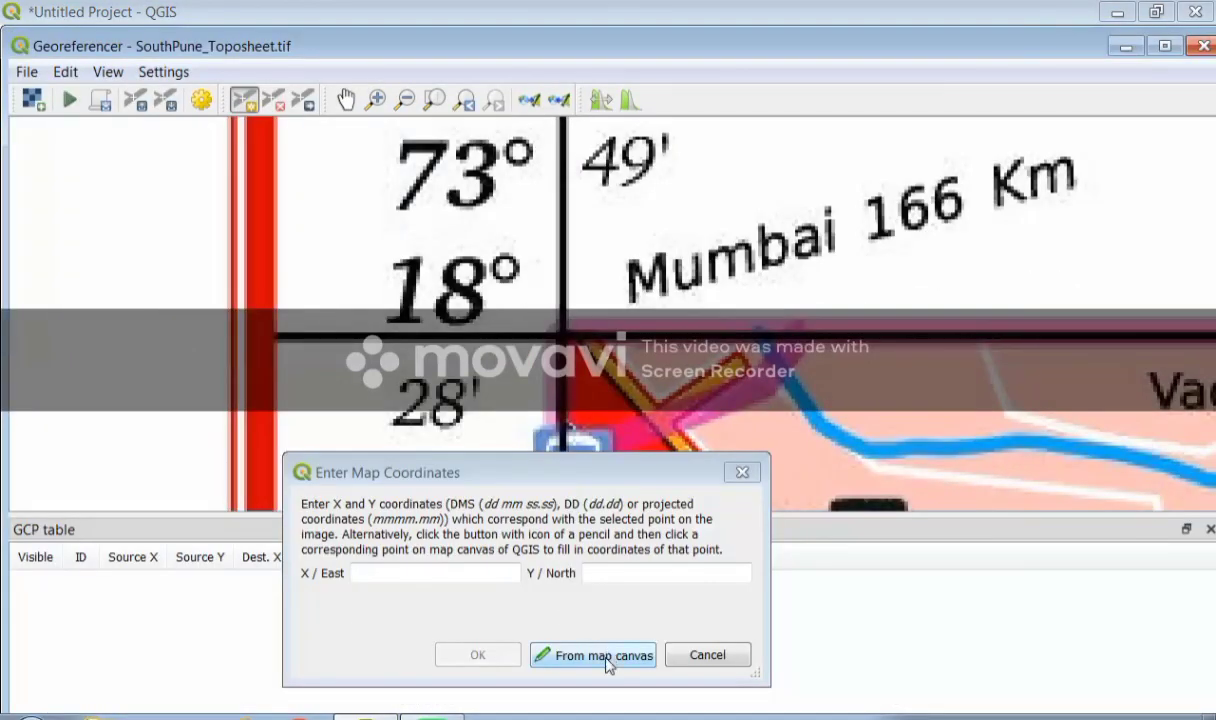
left_click(605, 656)
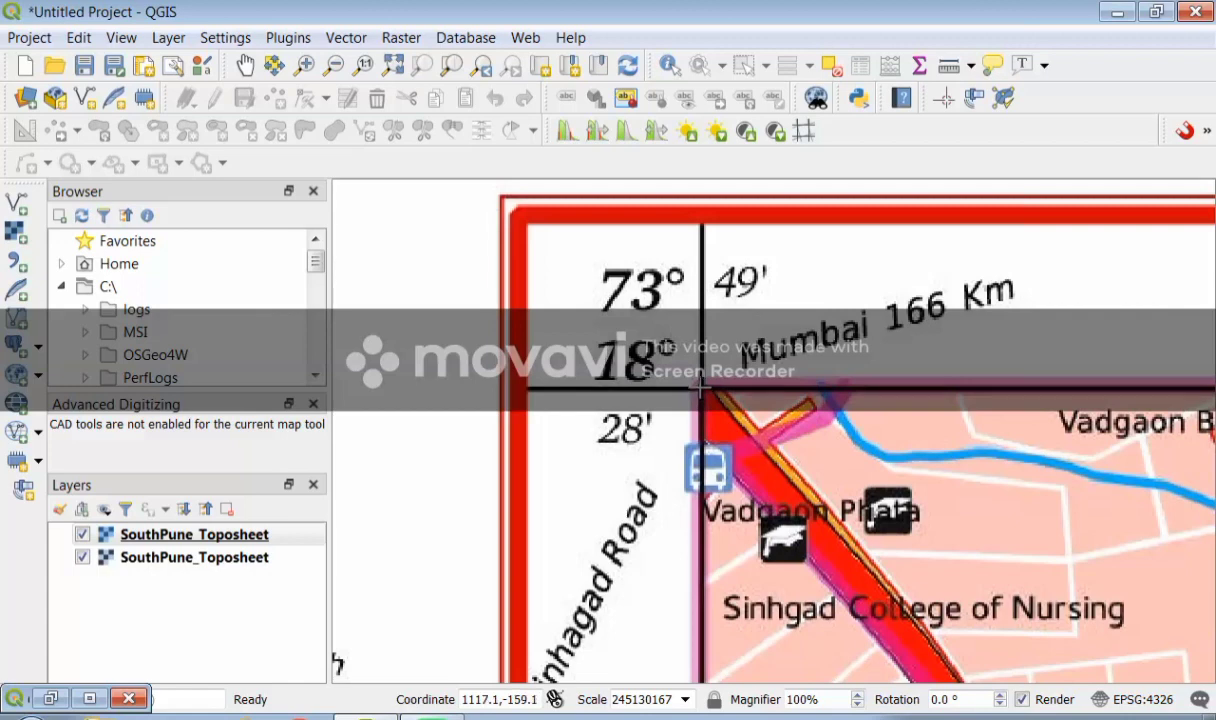
left_click(701, 388)
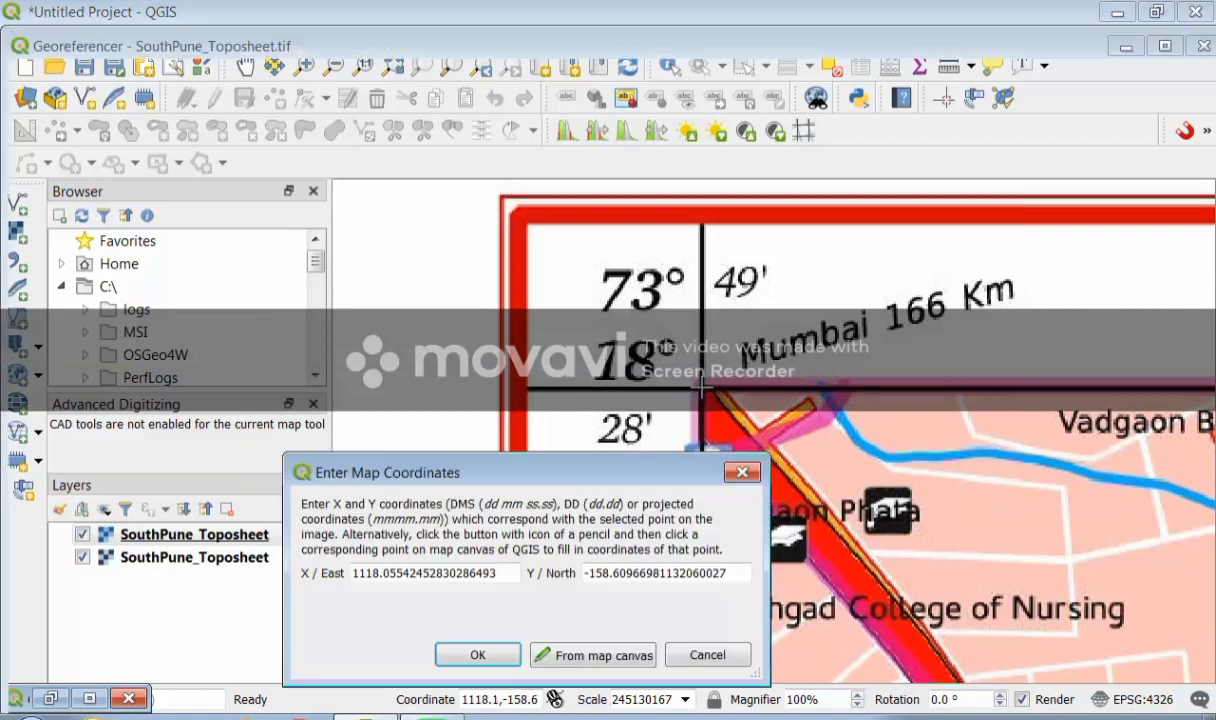
left_click(455, 656)
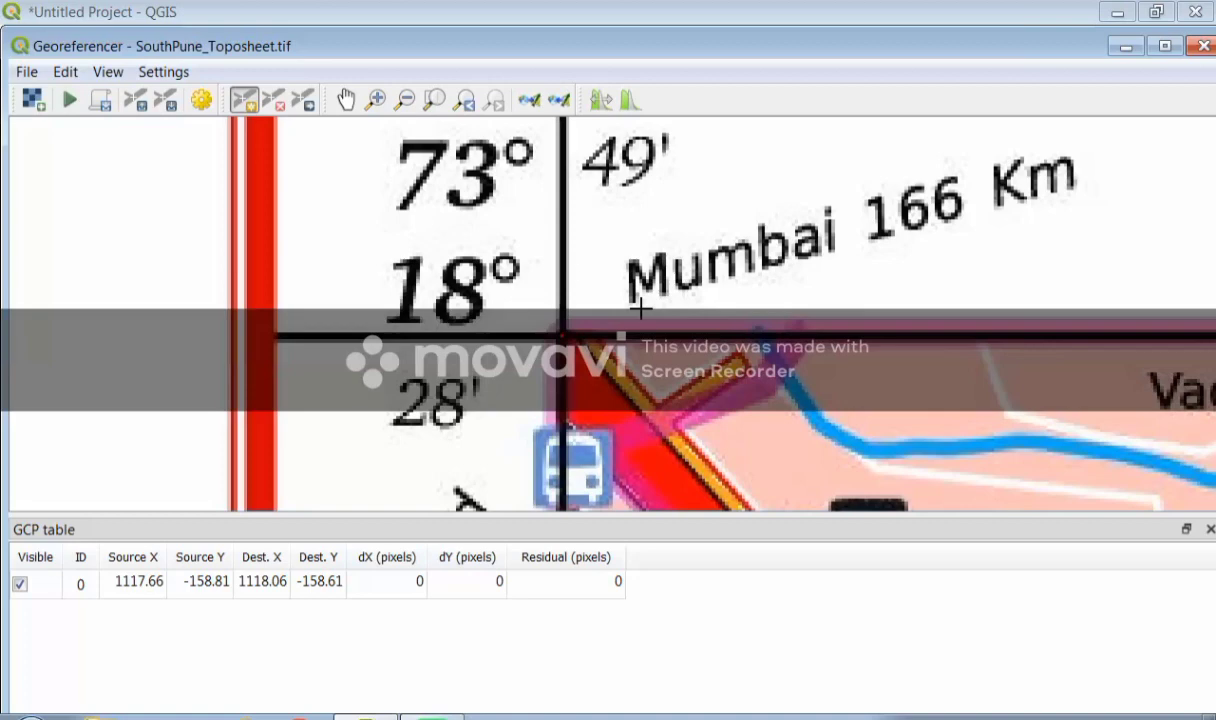
left_click(1126, 48)
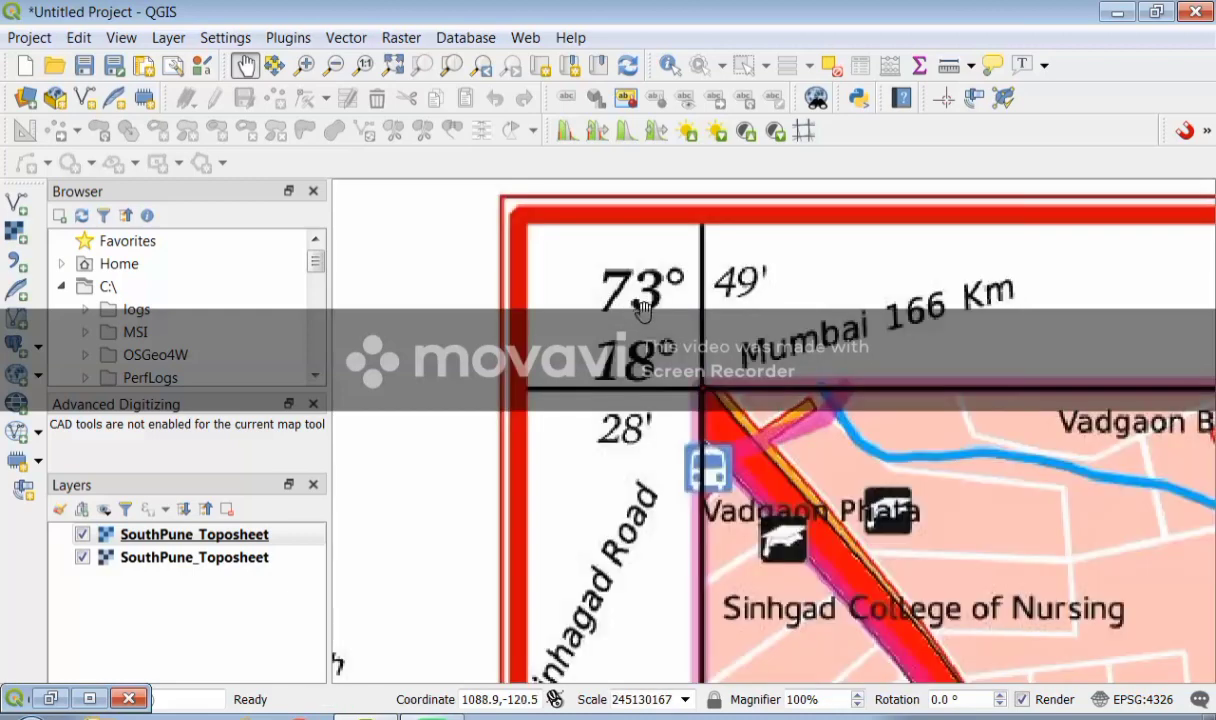
left_click(214, 534)
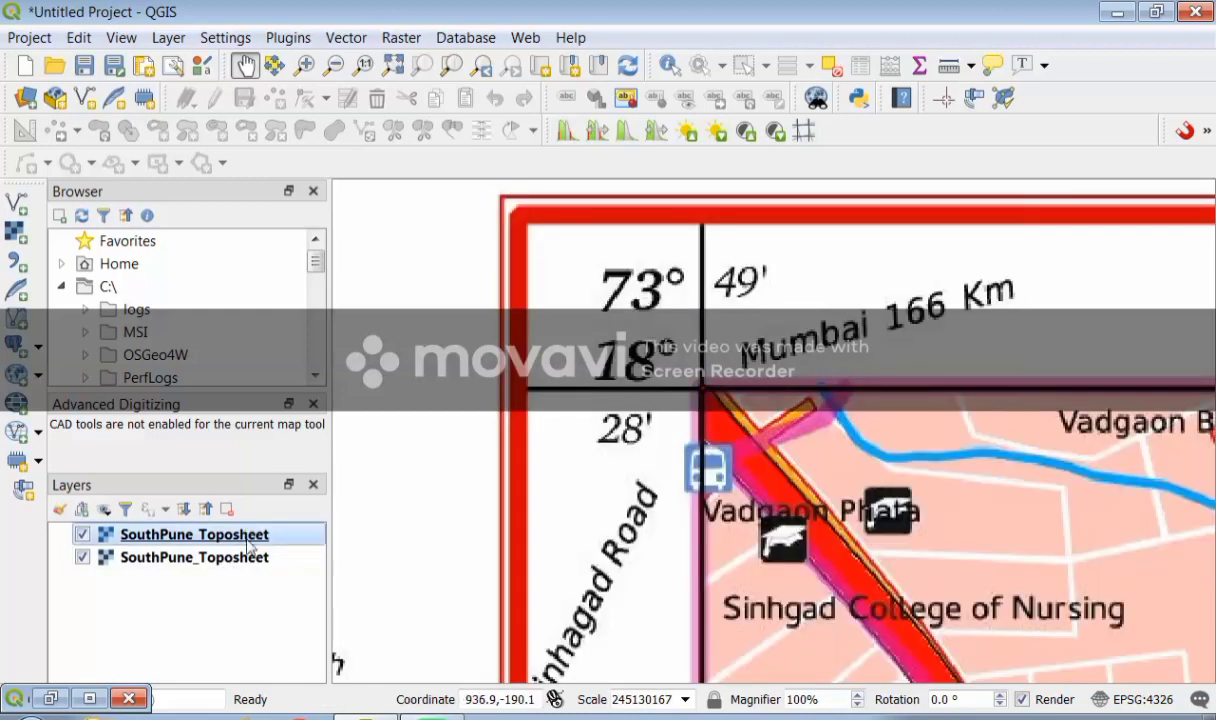
left_click(16, 232)
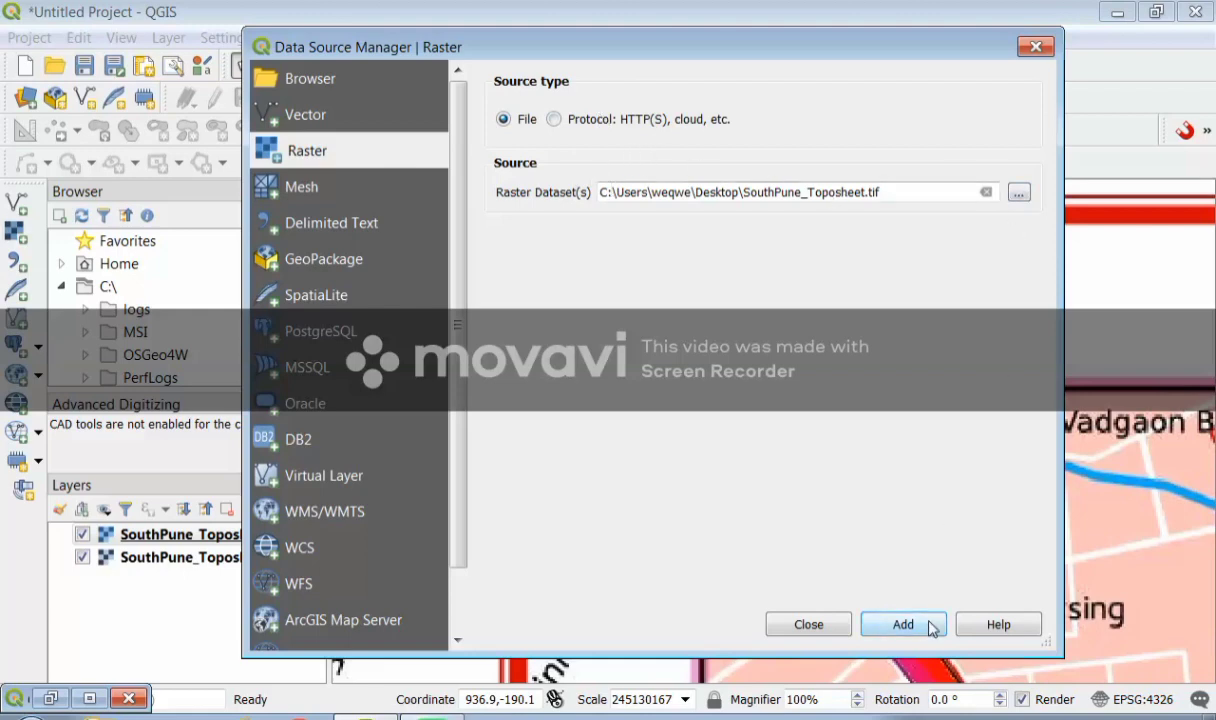
left_click(808, 624)
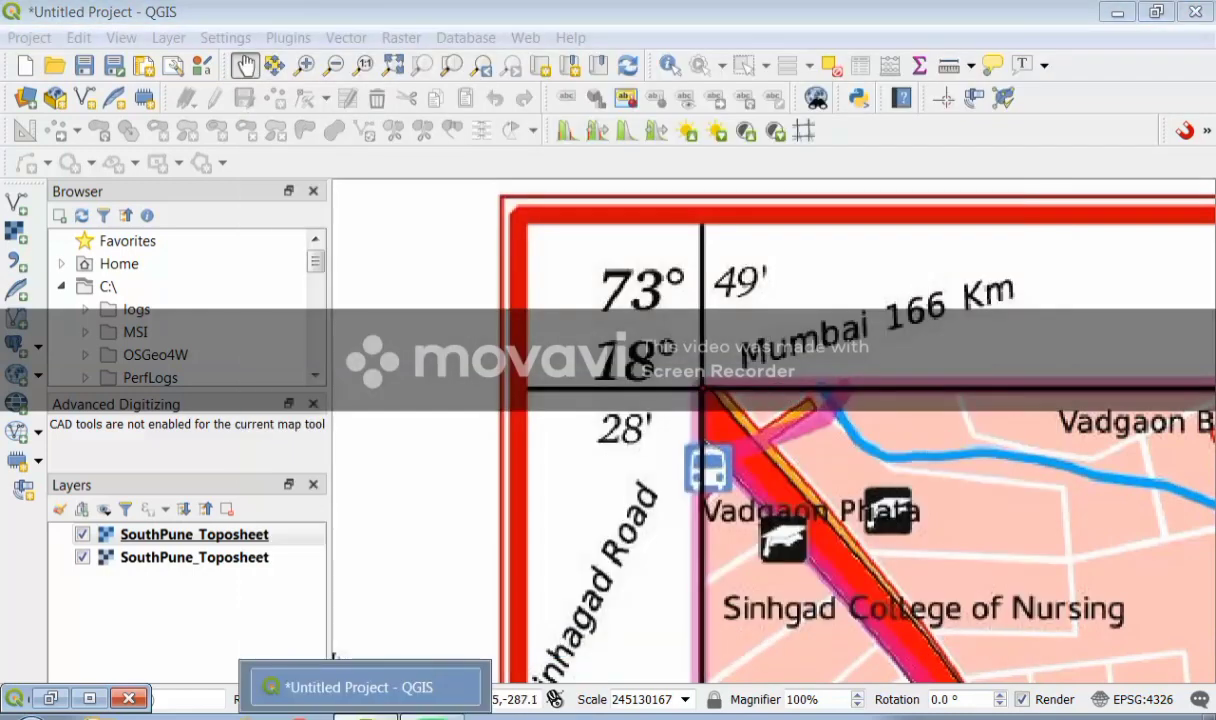
left_click(366, 716)
left_click(366, 716)
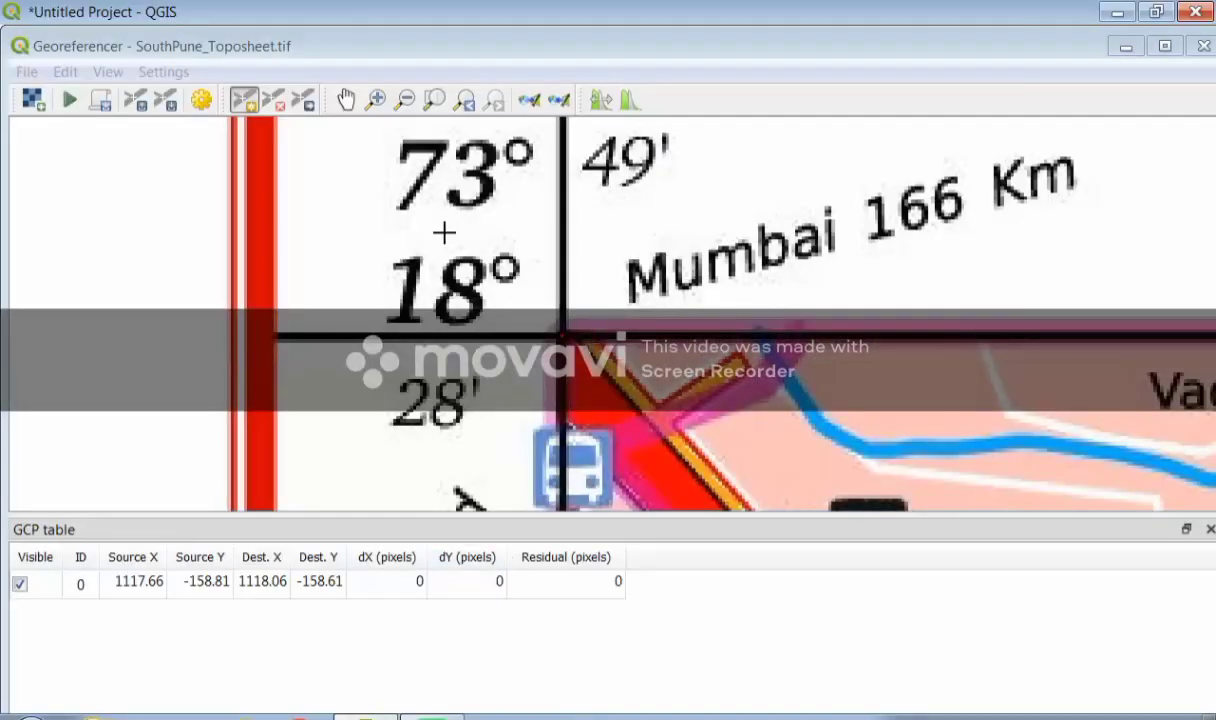
Step: Delete the ground control point at the upper-left grid corner and re-add it with X / East 73 49 and Y / North 18 28
left_click(279, 105)
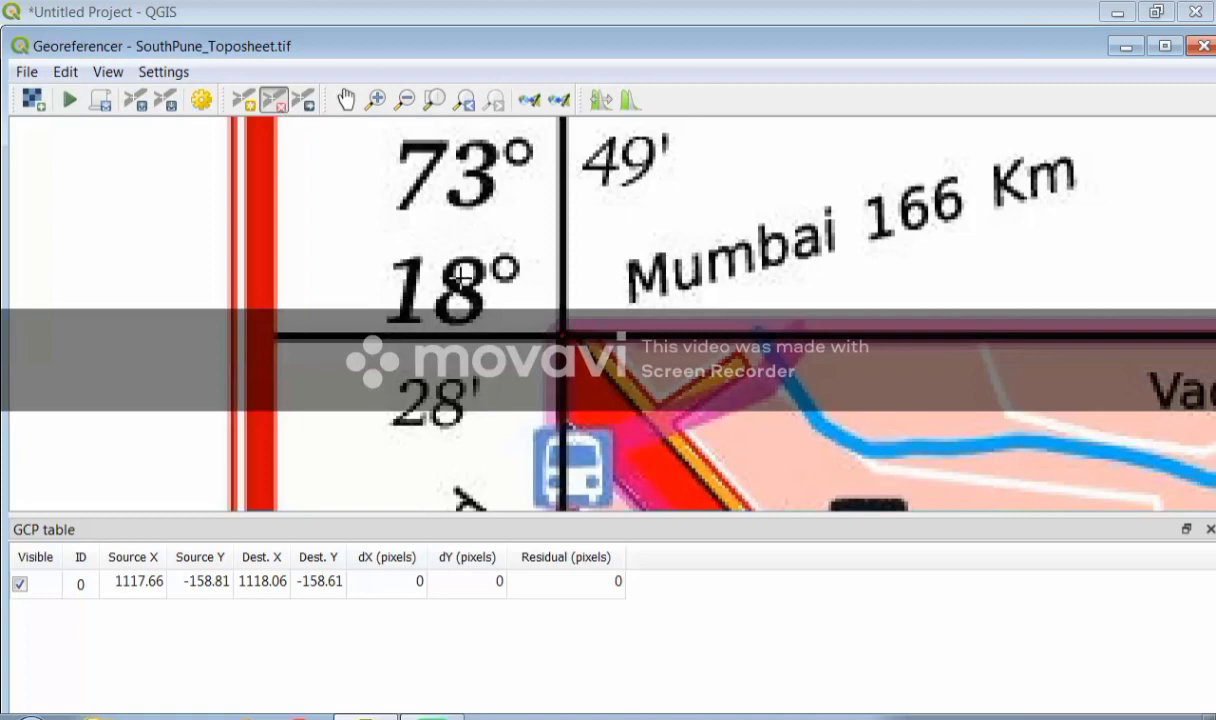
left_click(563, 337)
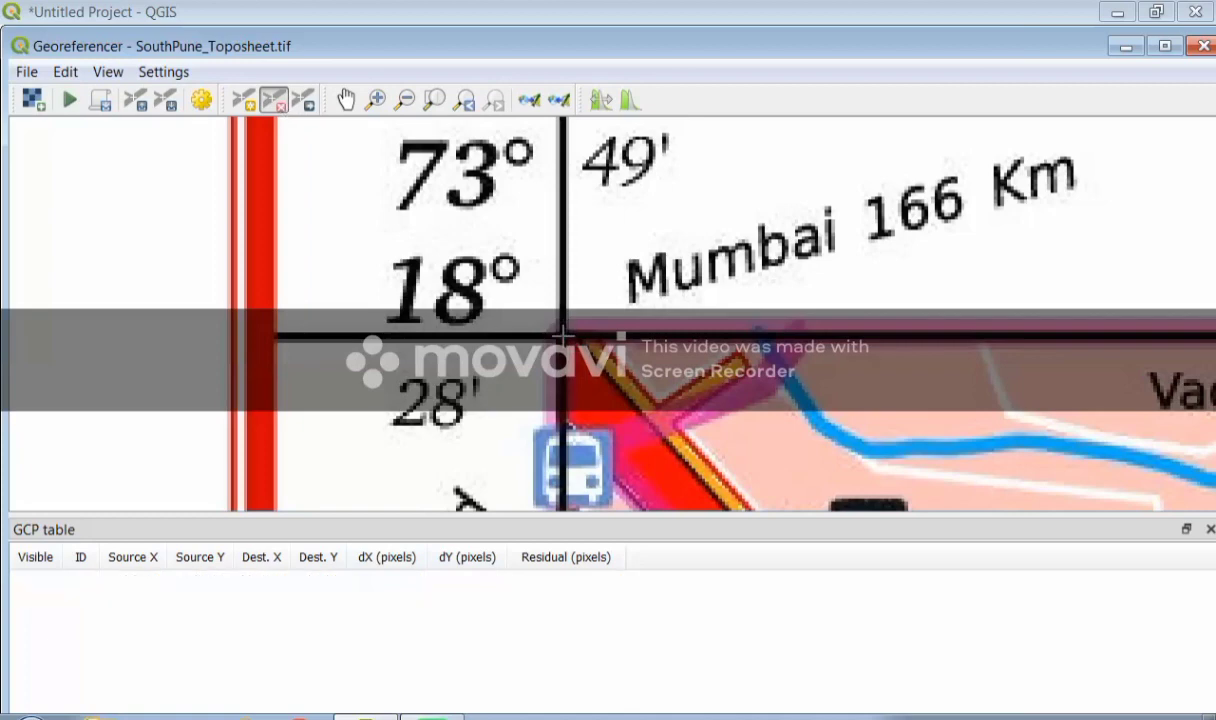
left_click(243, 101)
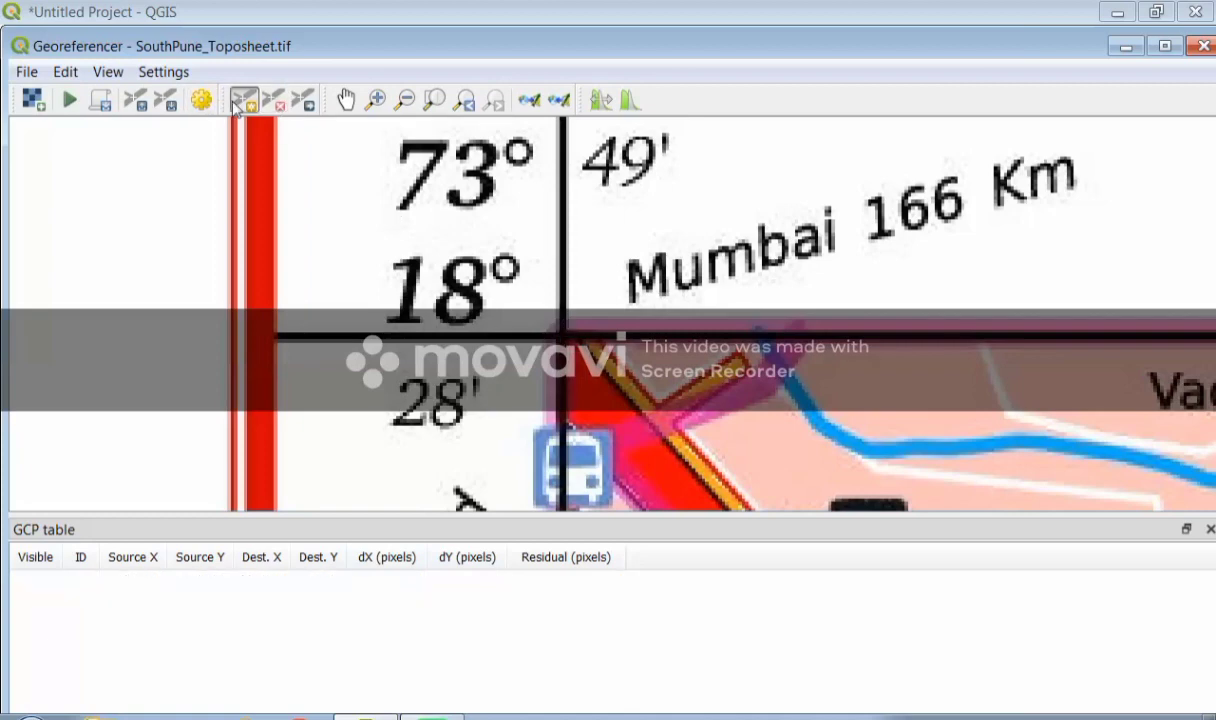
left_click(563, 337)
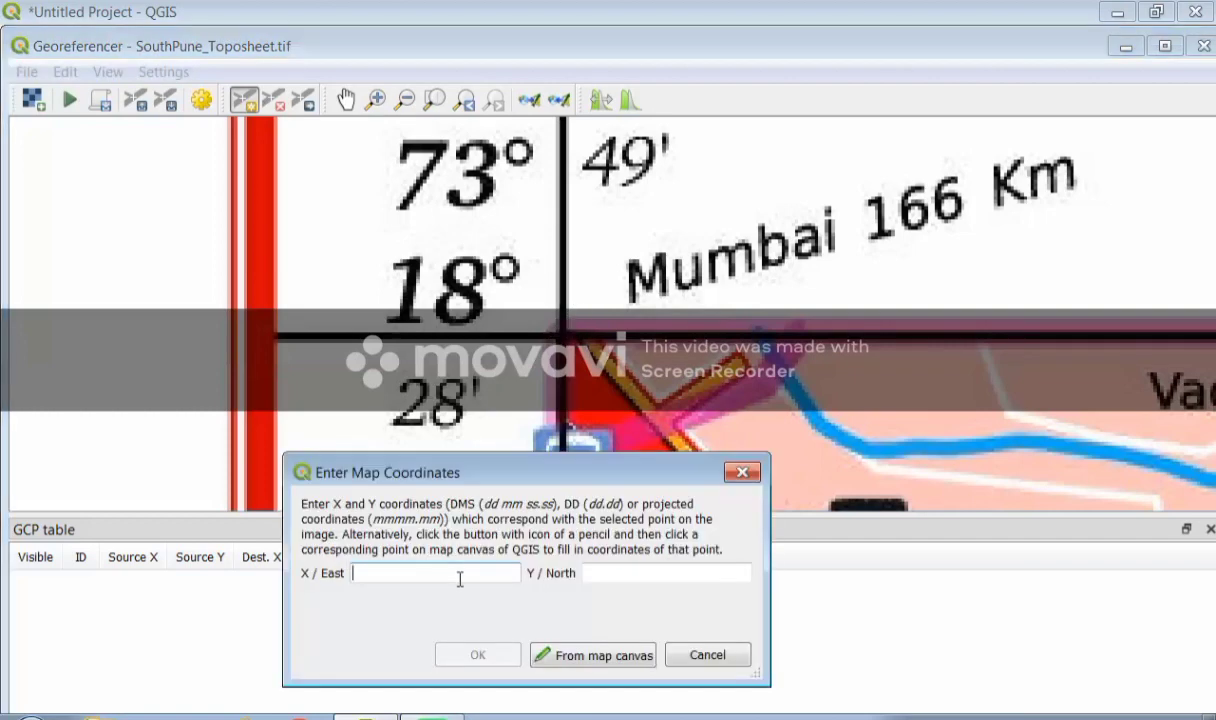
type("73 49")
left_click(663, 571)
type("18 2")
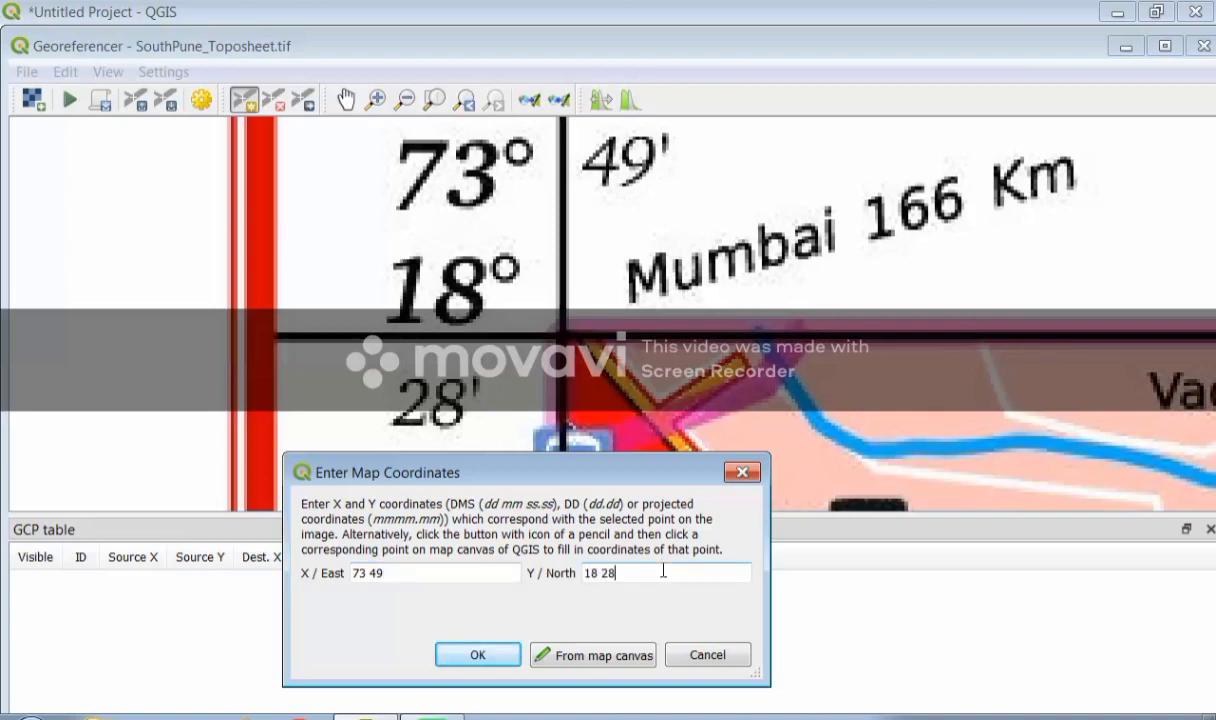
type("8")
key("Return")
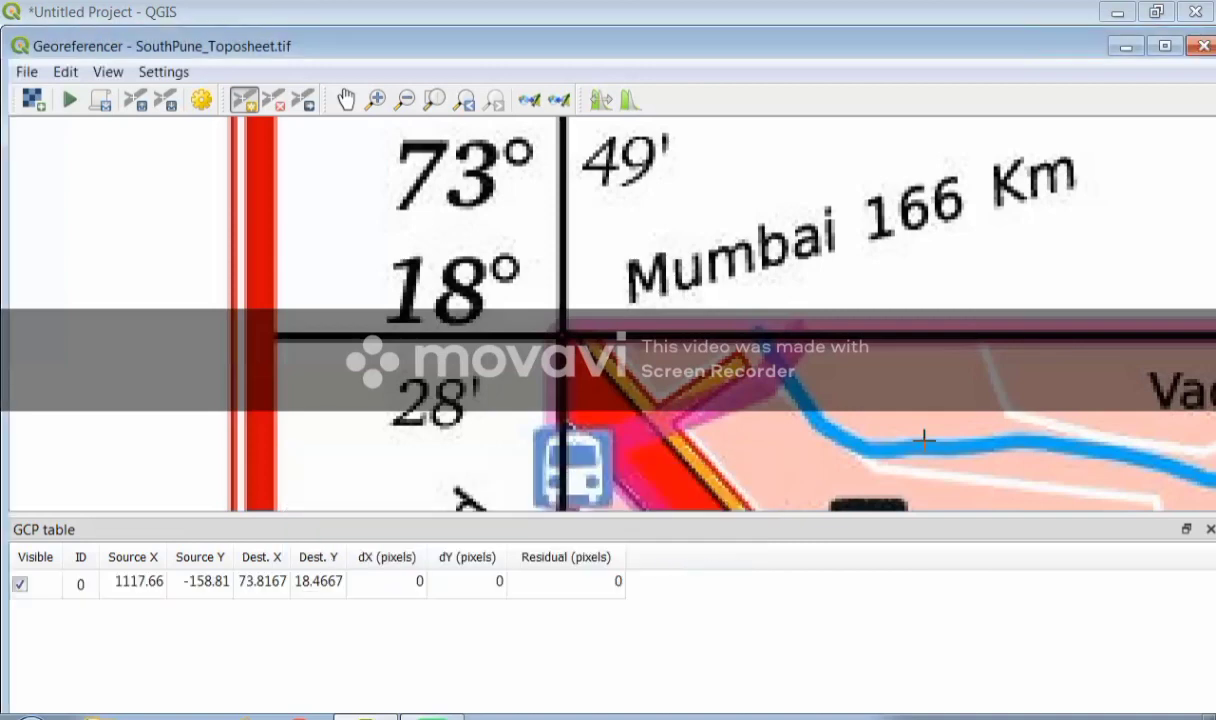
Step: Add a ground control point where the 50' meridian meets the map's upper grid line, with X / East 73 50 and Y / North 18 28
scroll(924, 440, "down", 2)
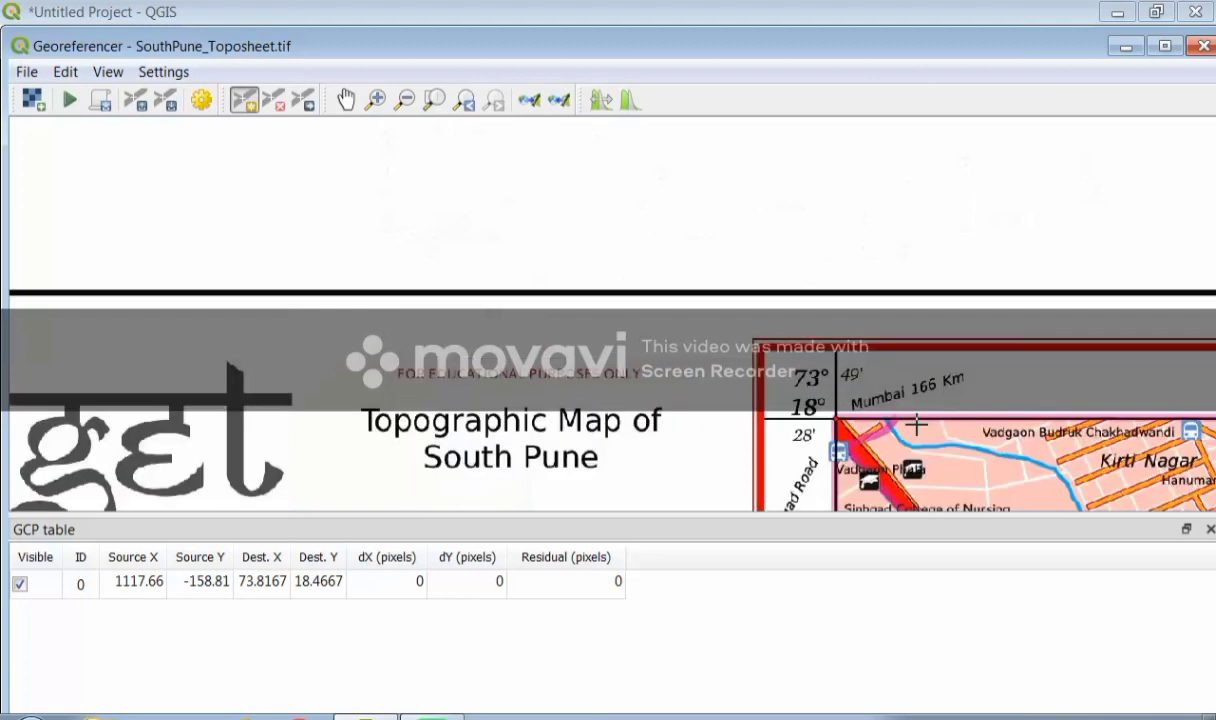
left_click(345, 101)
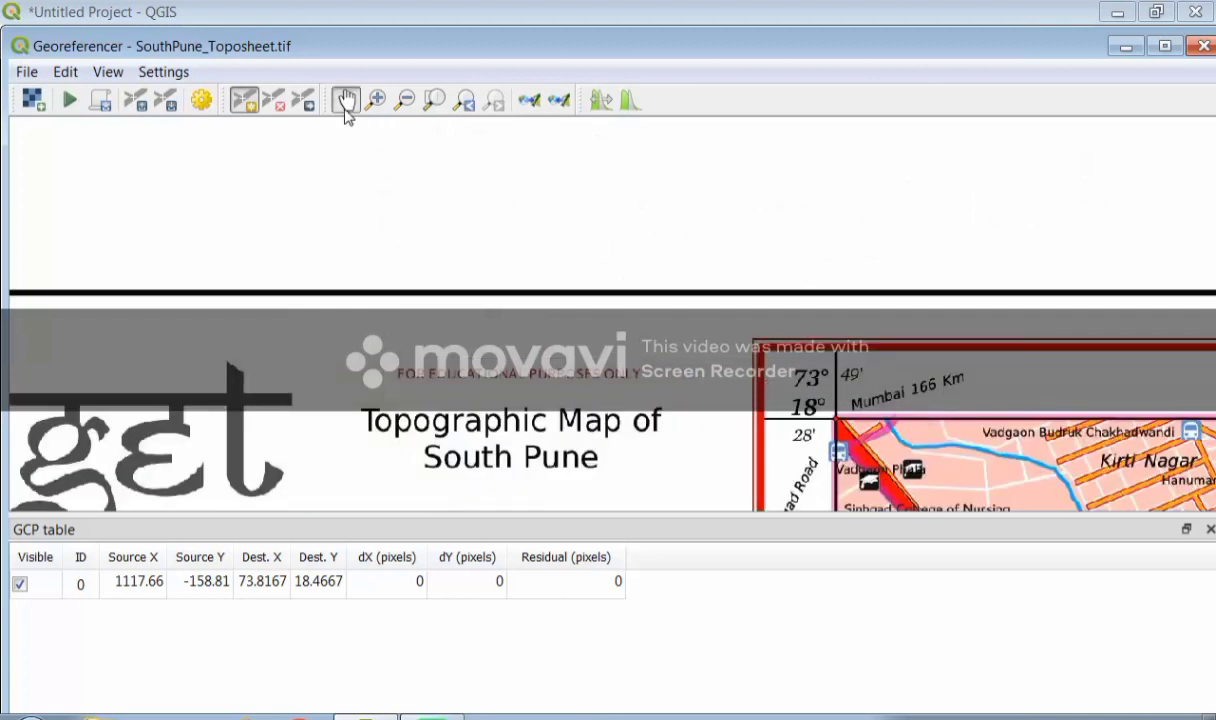
left_click_drag(1090, 428, 150, 322)
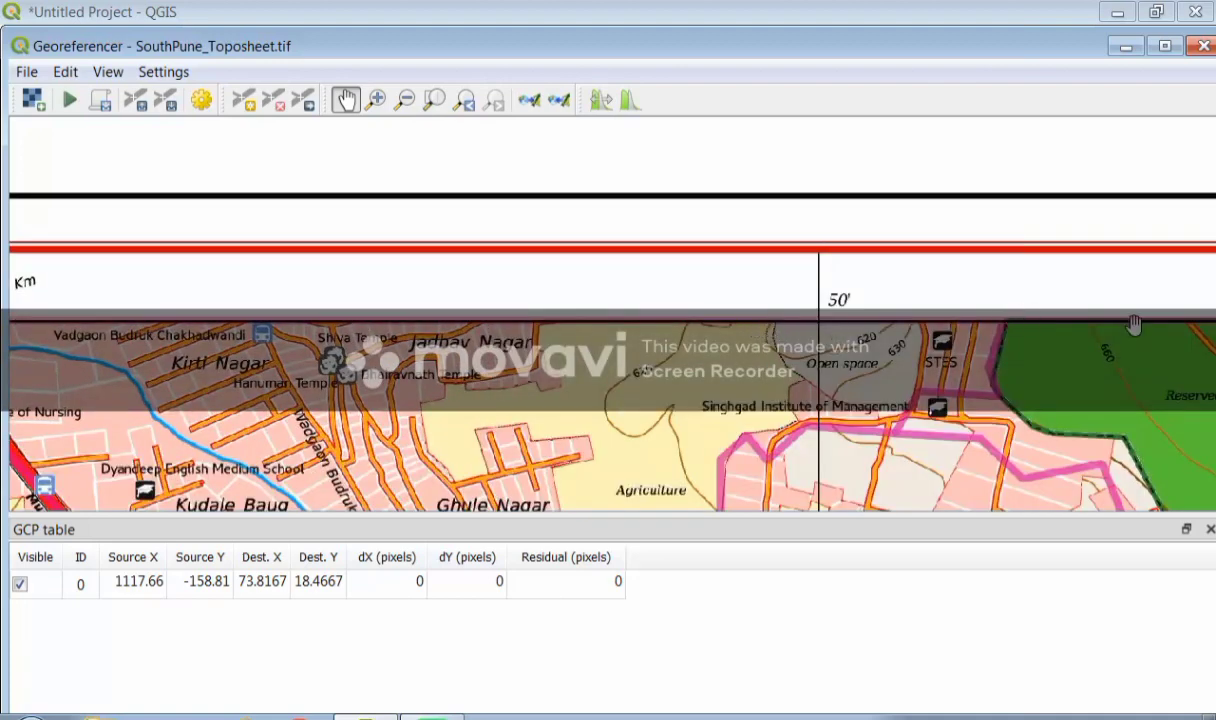
left_click_drag(1133, 328, 1210, 293)
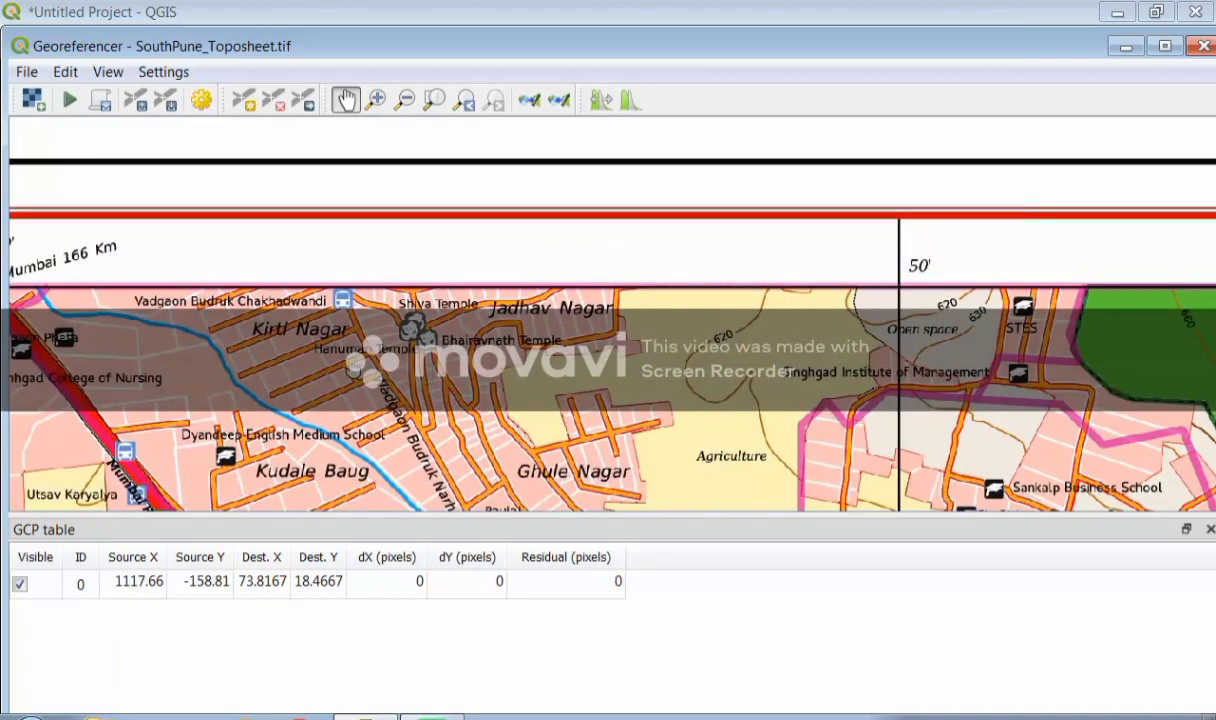
left_click_drag(335, 353, 78, 335)
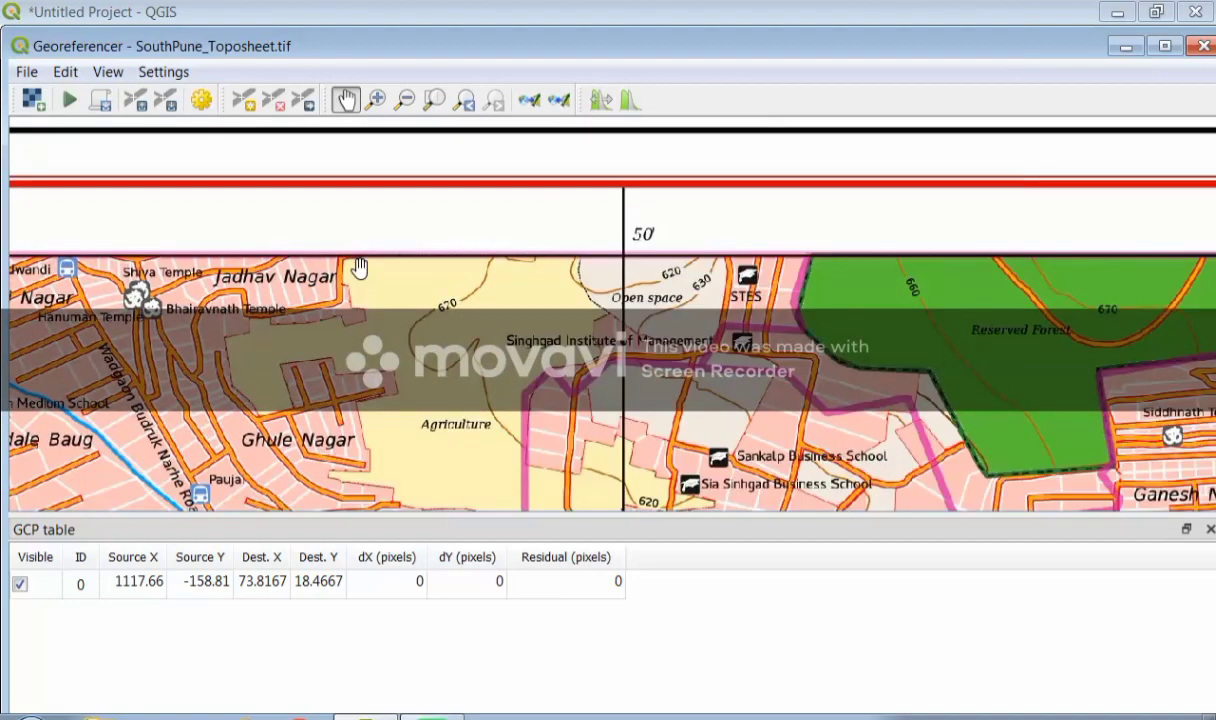
scroll(636, 255, "up", 3)
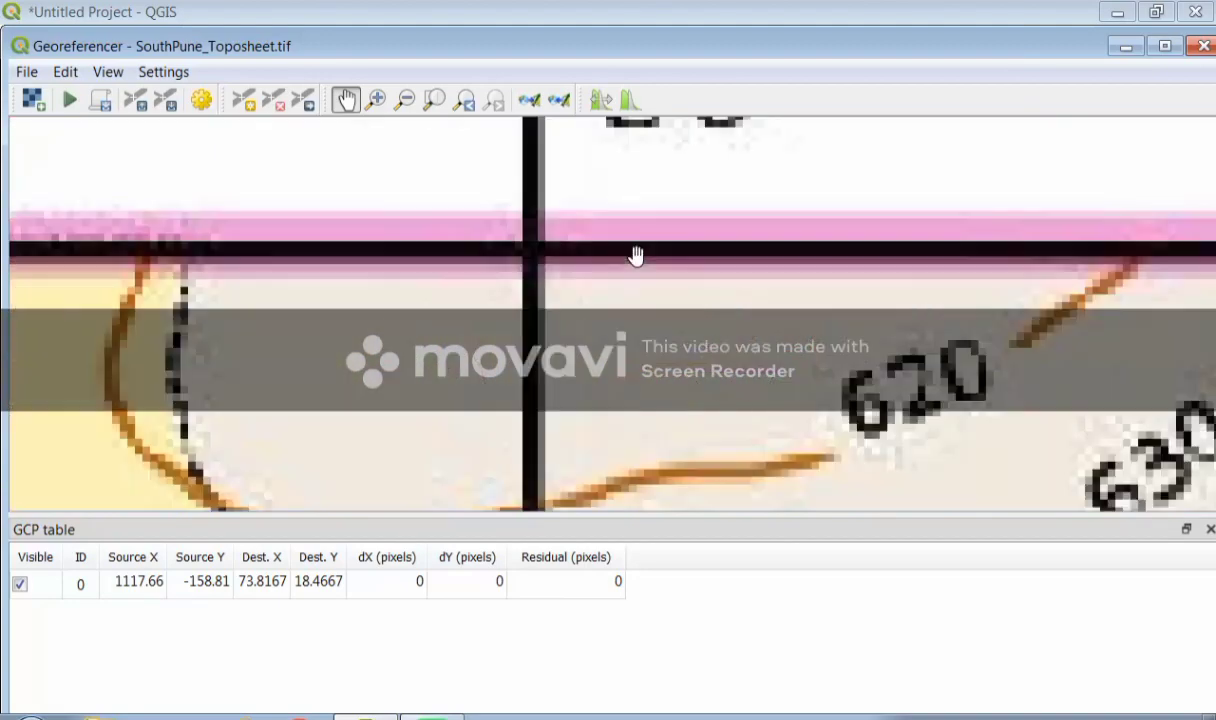
scroll(636, 255, "down", 1)
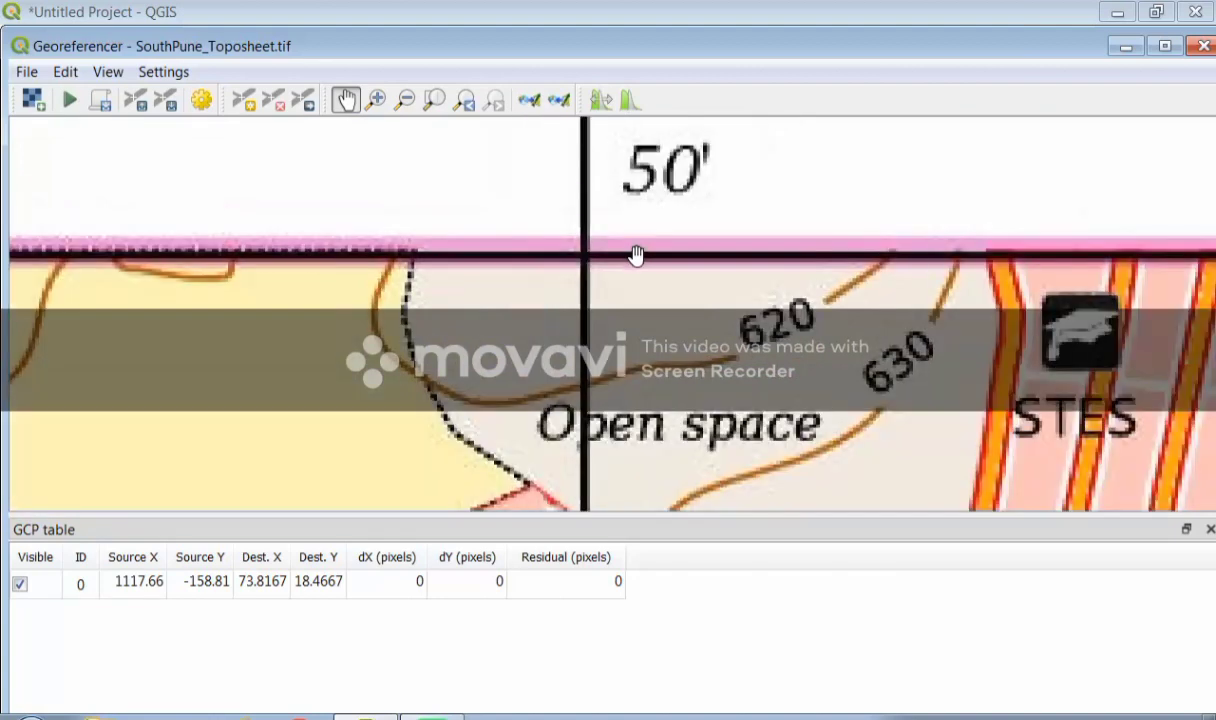
left_click(244, 100)
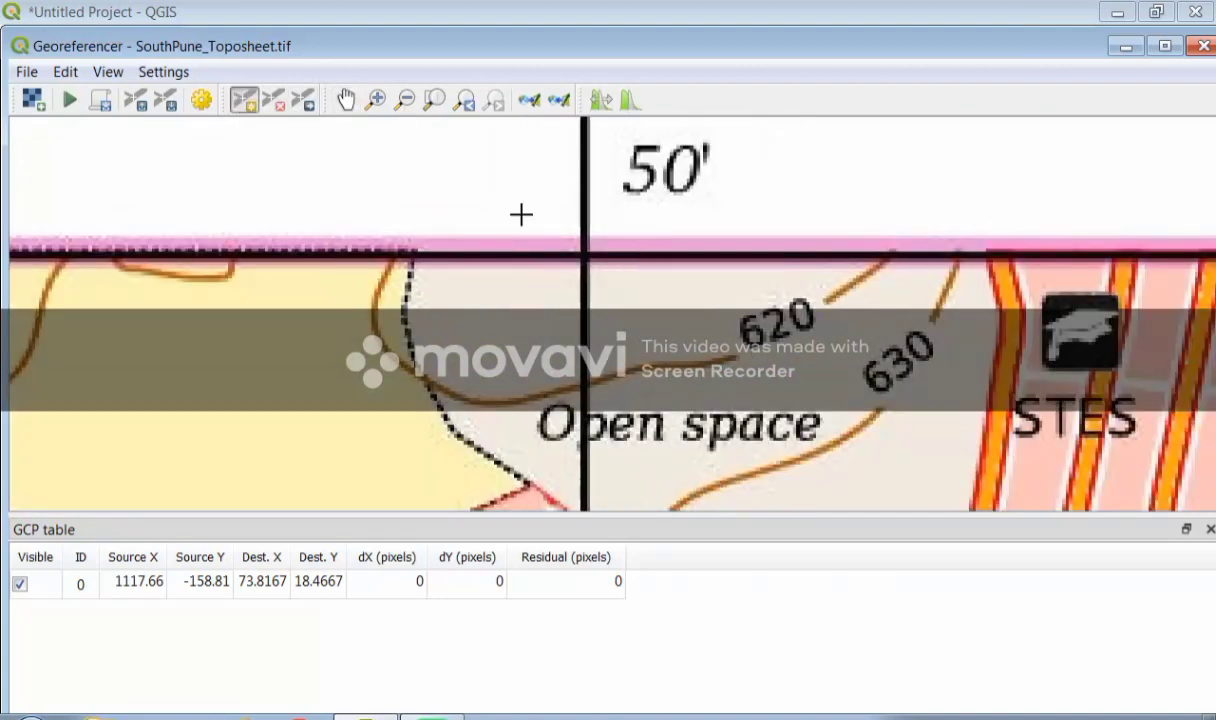
left_click(583, 255)
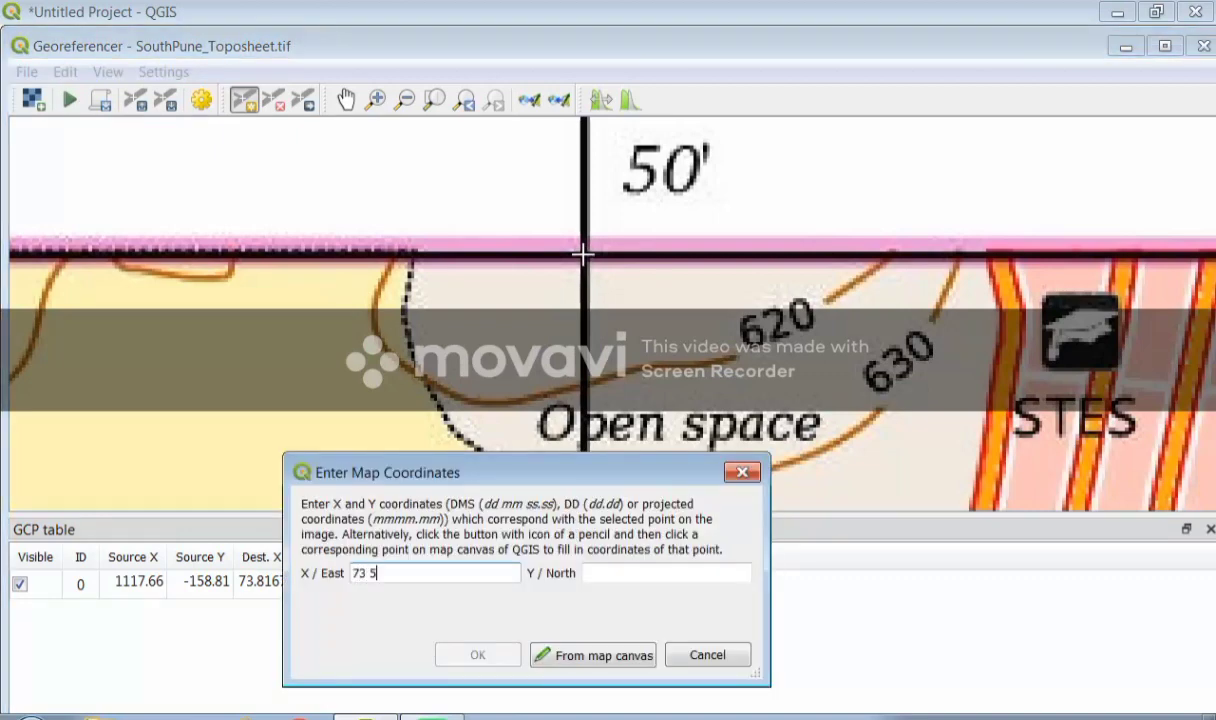
left_click(634, 577)
type("18 28")
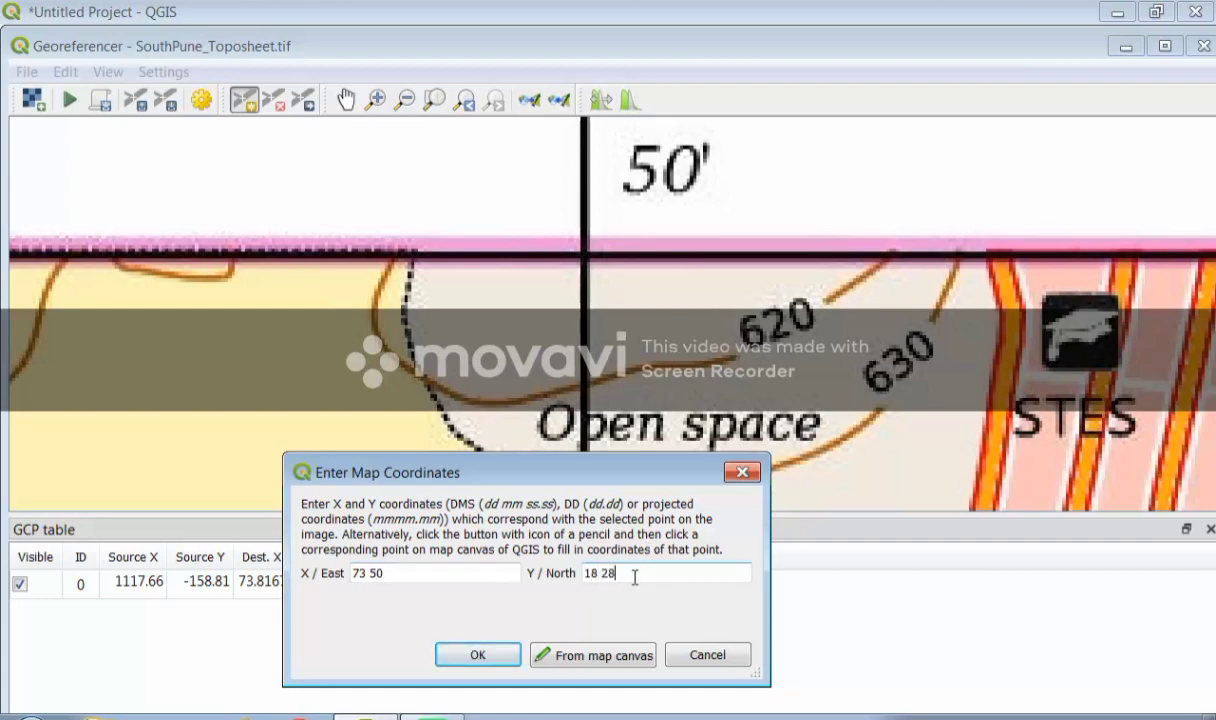
left_click(478, 654)
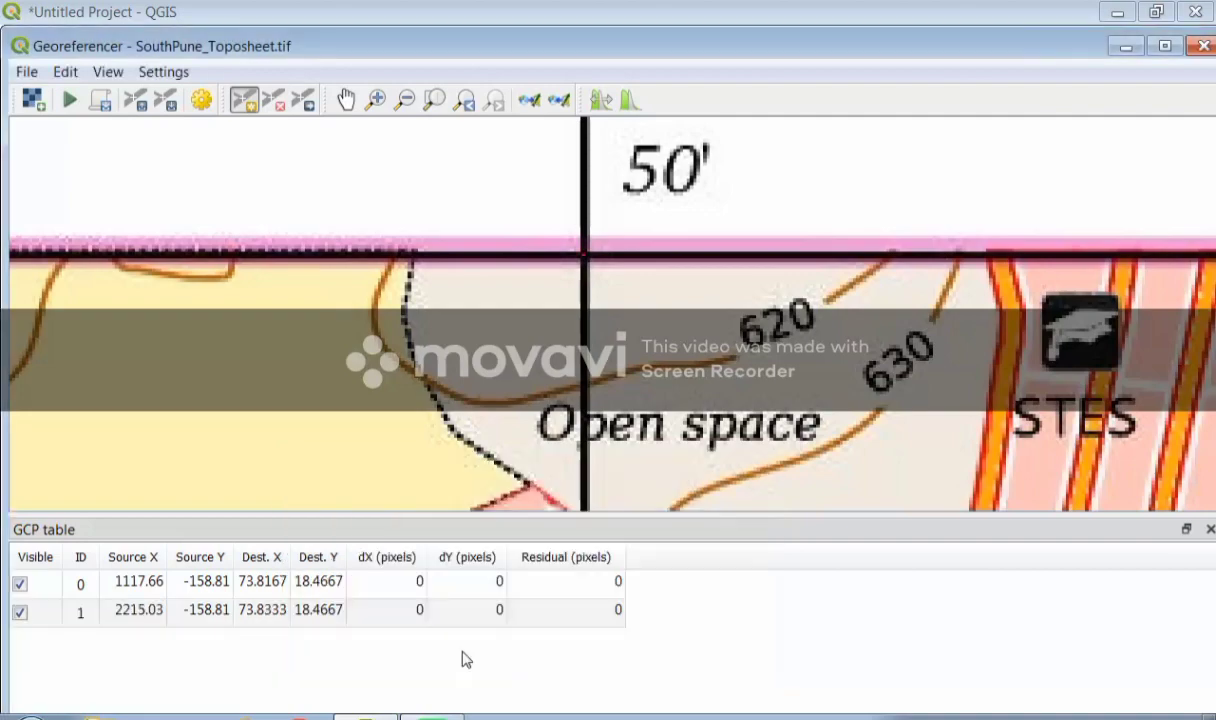
Step: Bring the map's upper-right grid corner at 73°52', 18°28' into close view and activate the Add Point tool
scroll(477, 156, "down", 4)
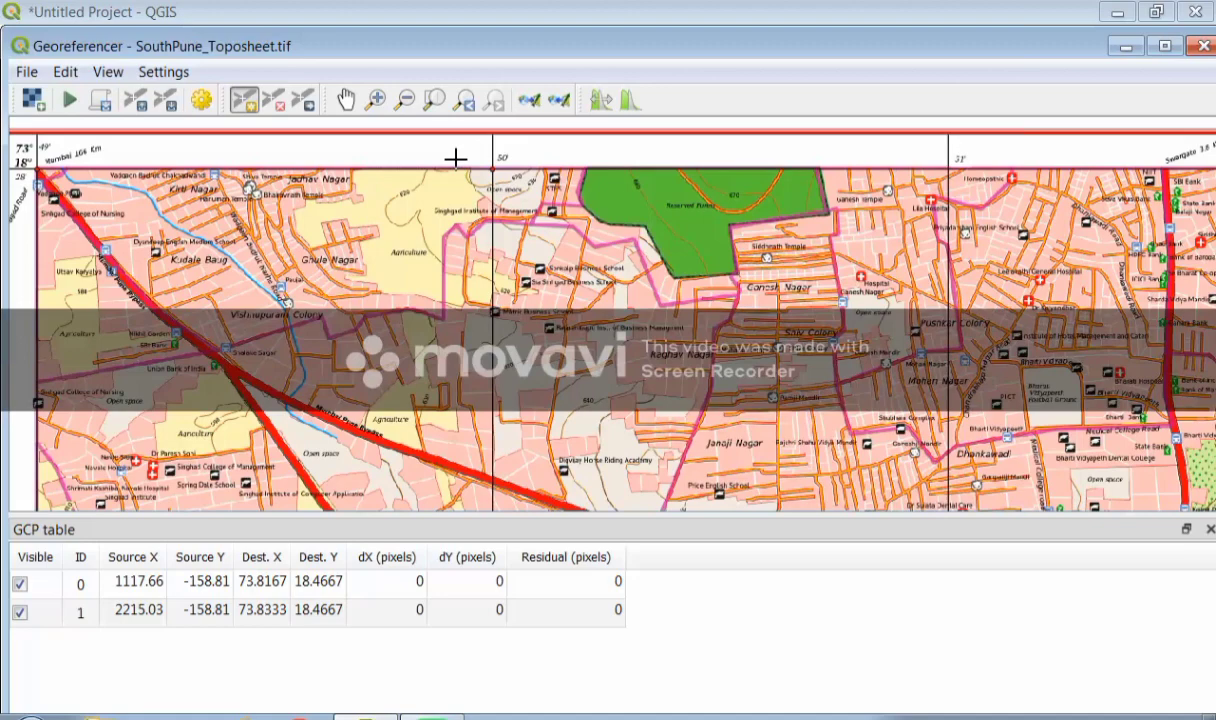
left_click(345, 100)
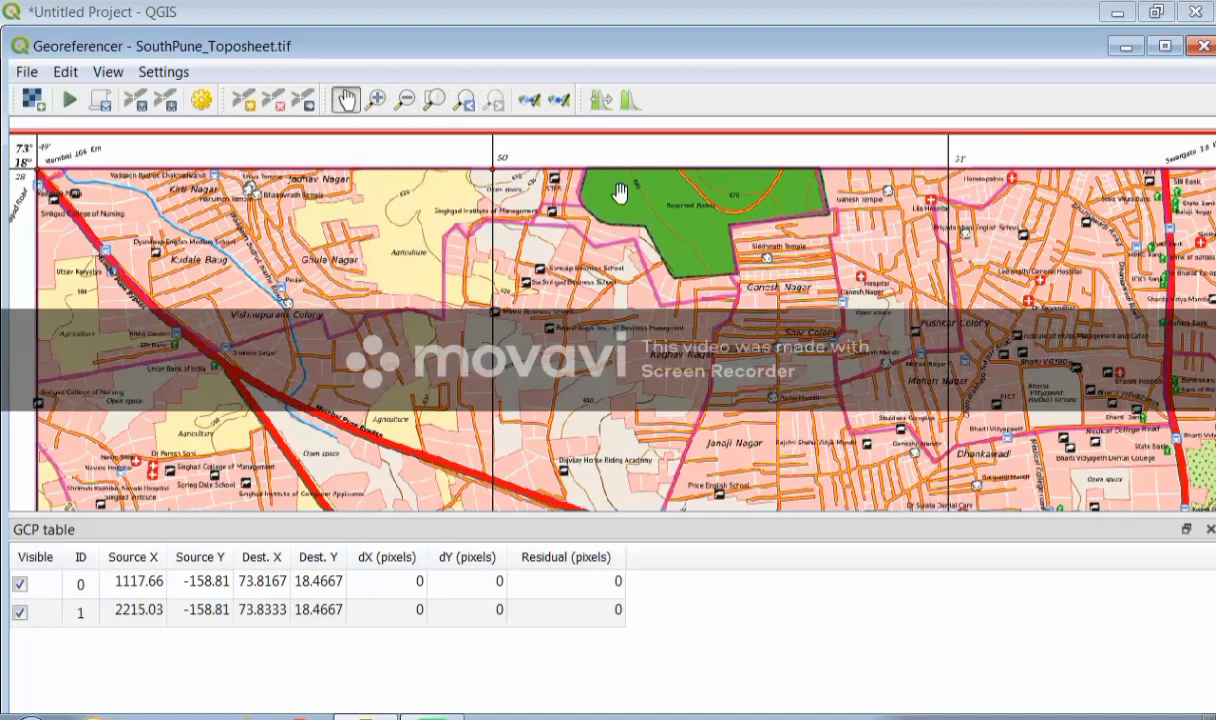
left_click_drag(1110, 226, 580, 280)
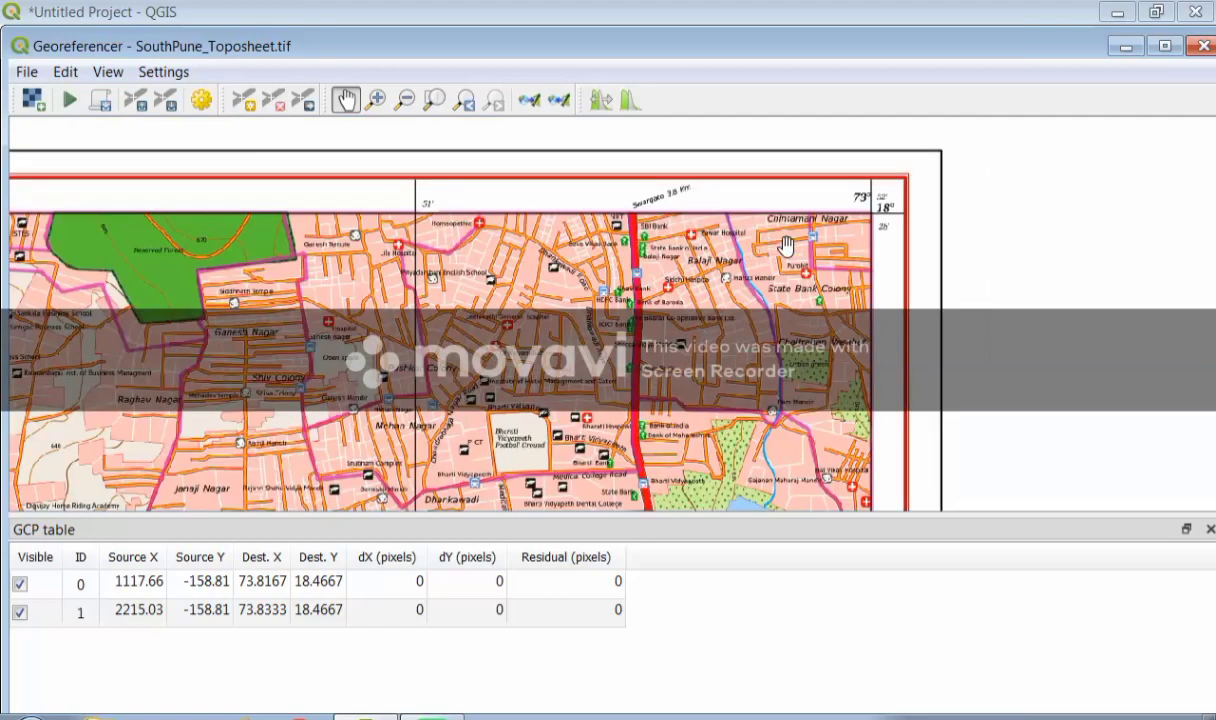
left_click_drag(787, 246, 583, 282)
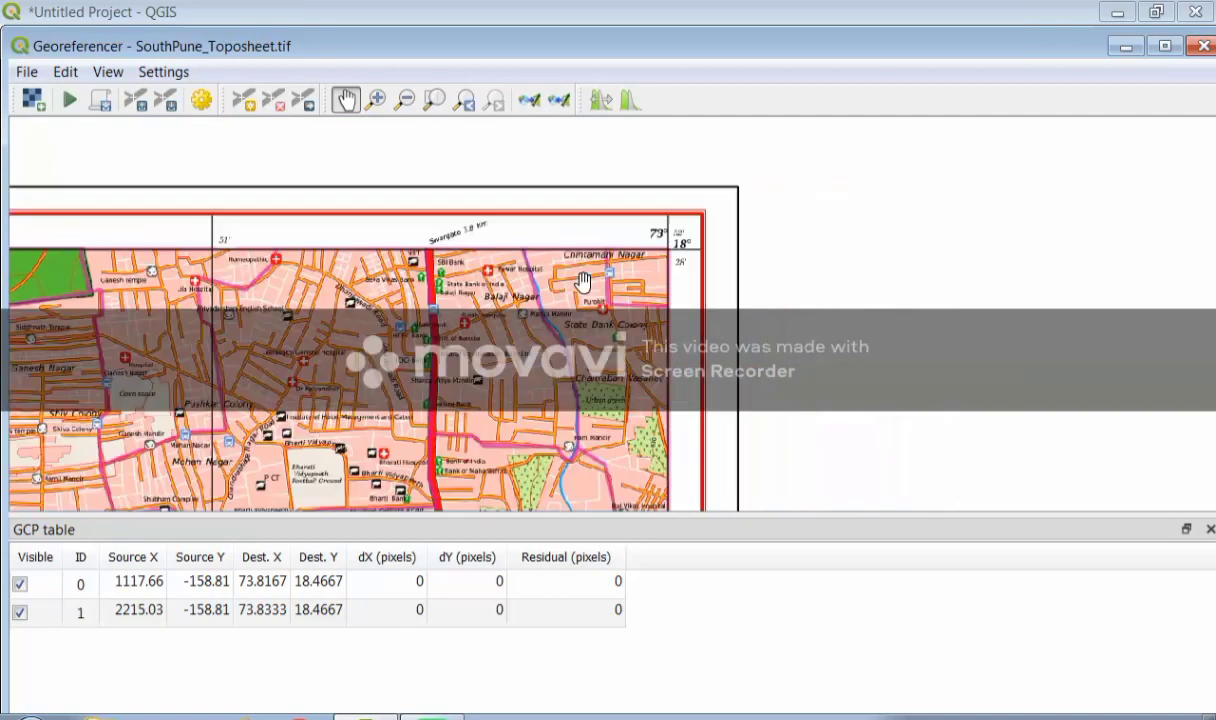
scroll(583, 282, "up", 2)
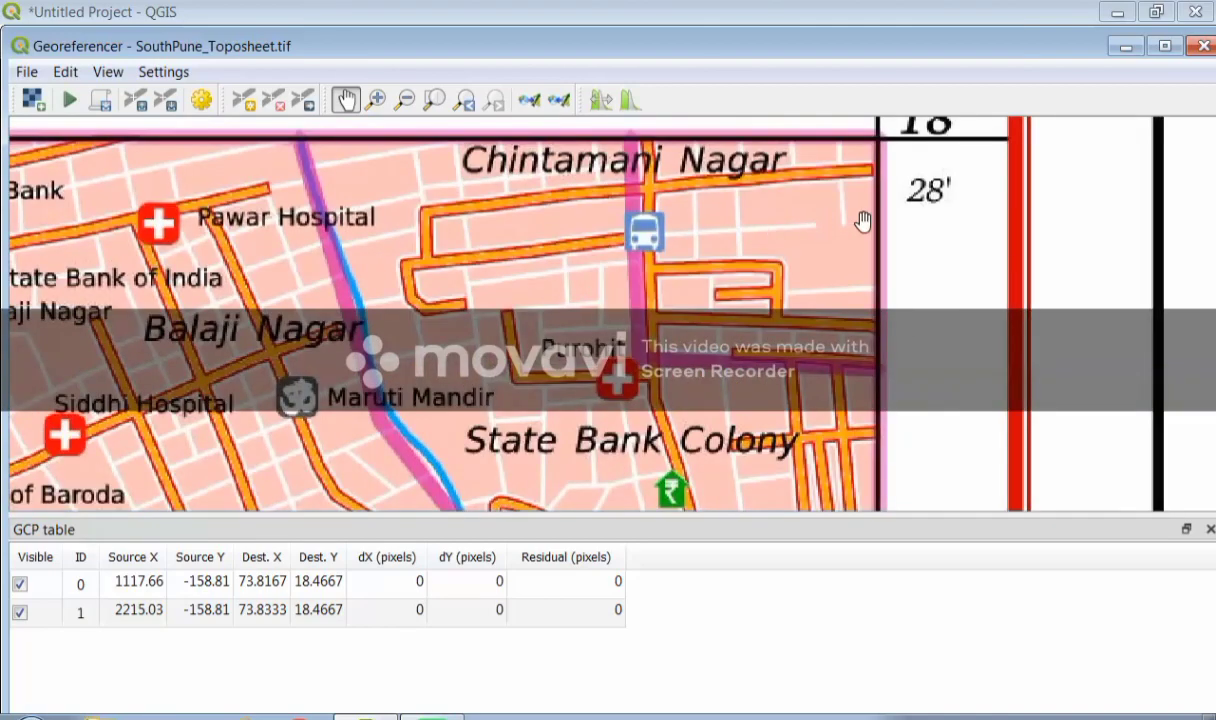
left_click_drag(863, 221, 598, 338)
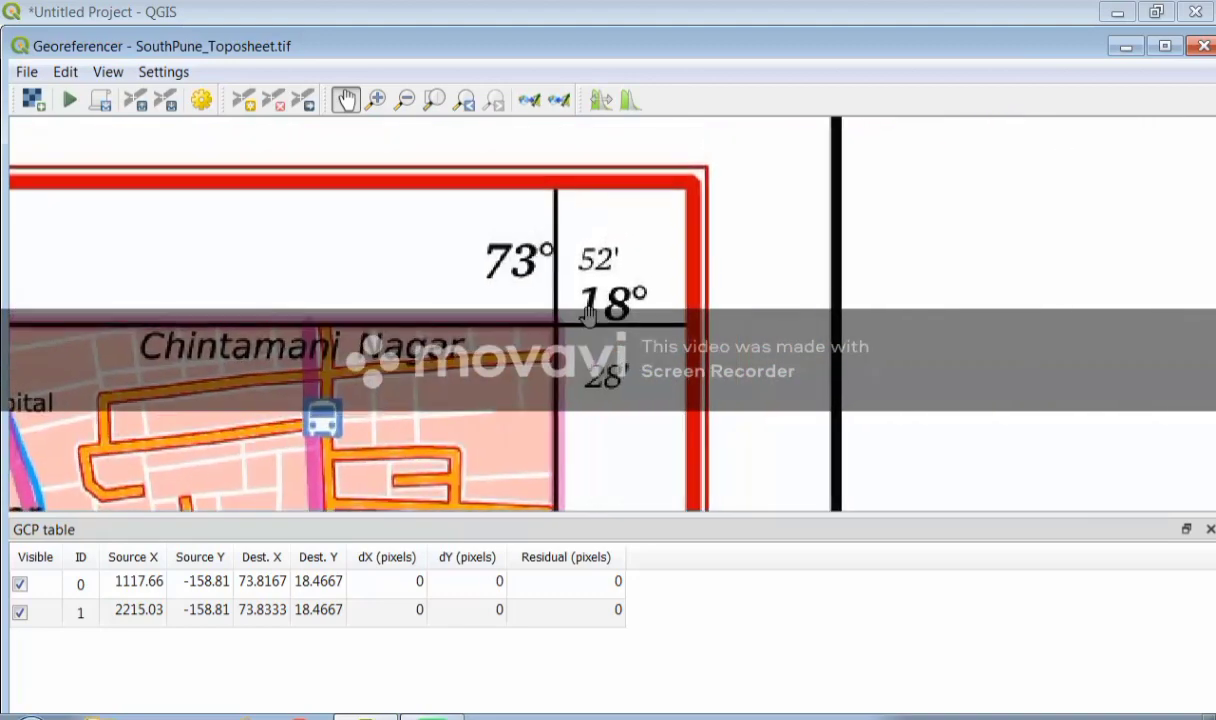
scroll(588, 314, "up", 1)
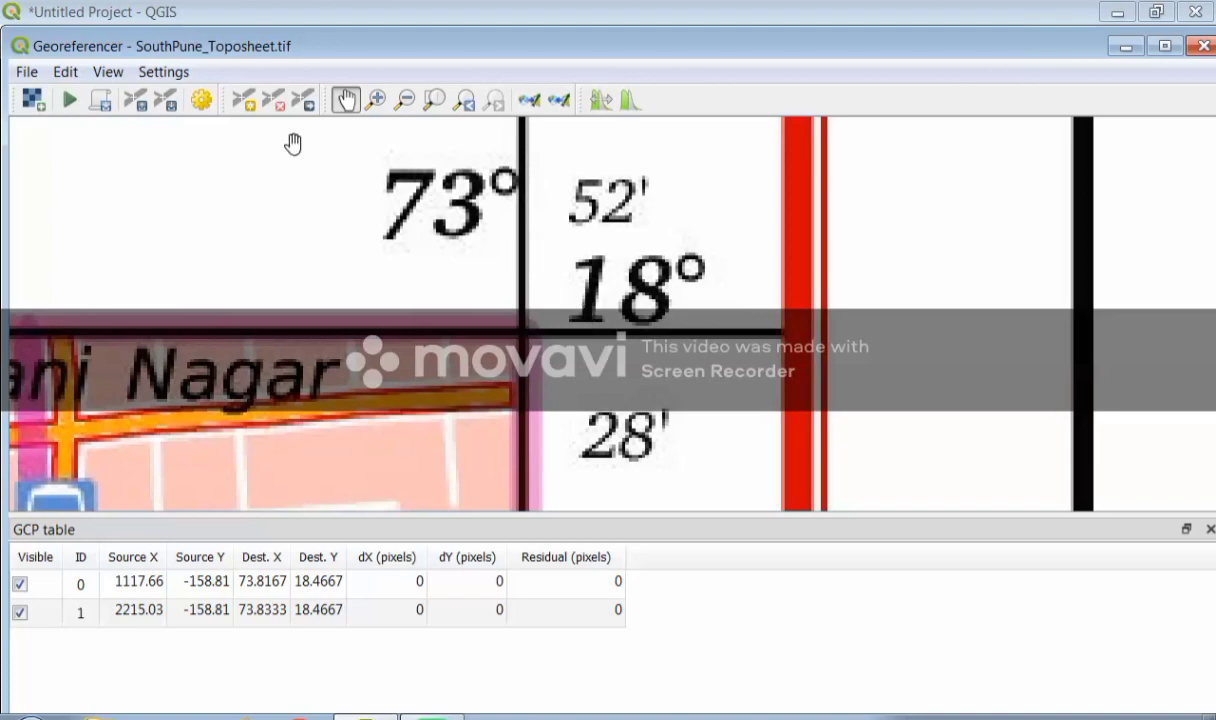
left_click(247, 103)
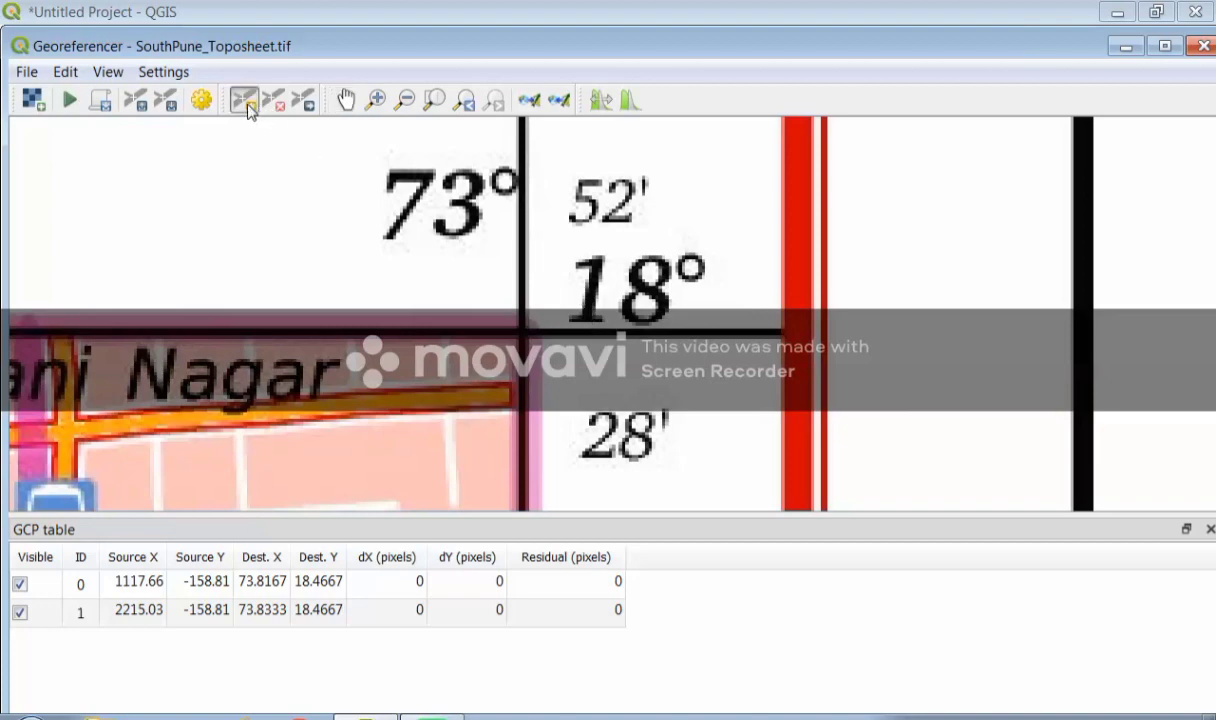
left_click(539, 330)
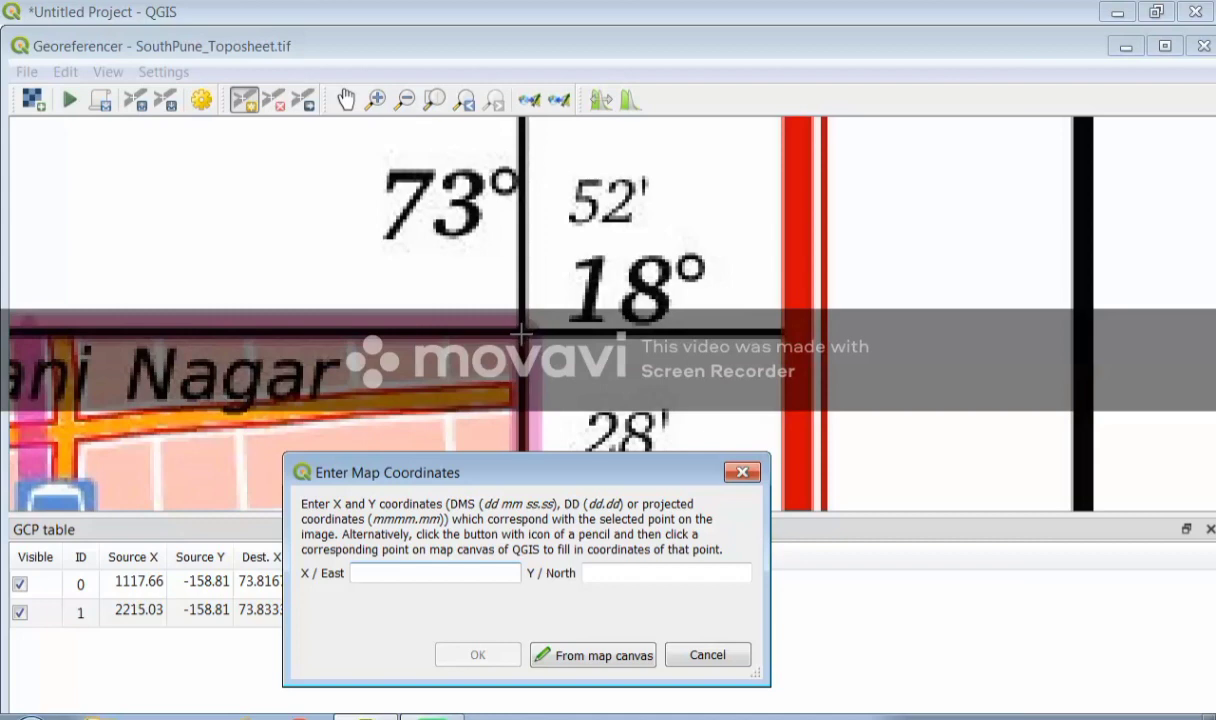
left_click(521, 331)
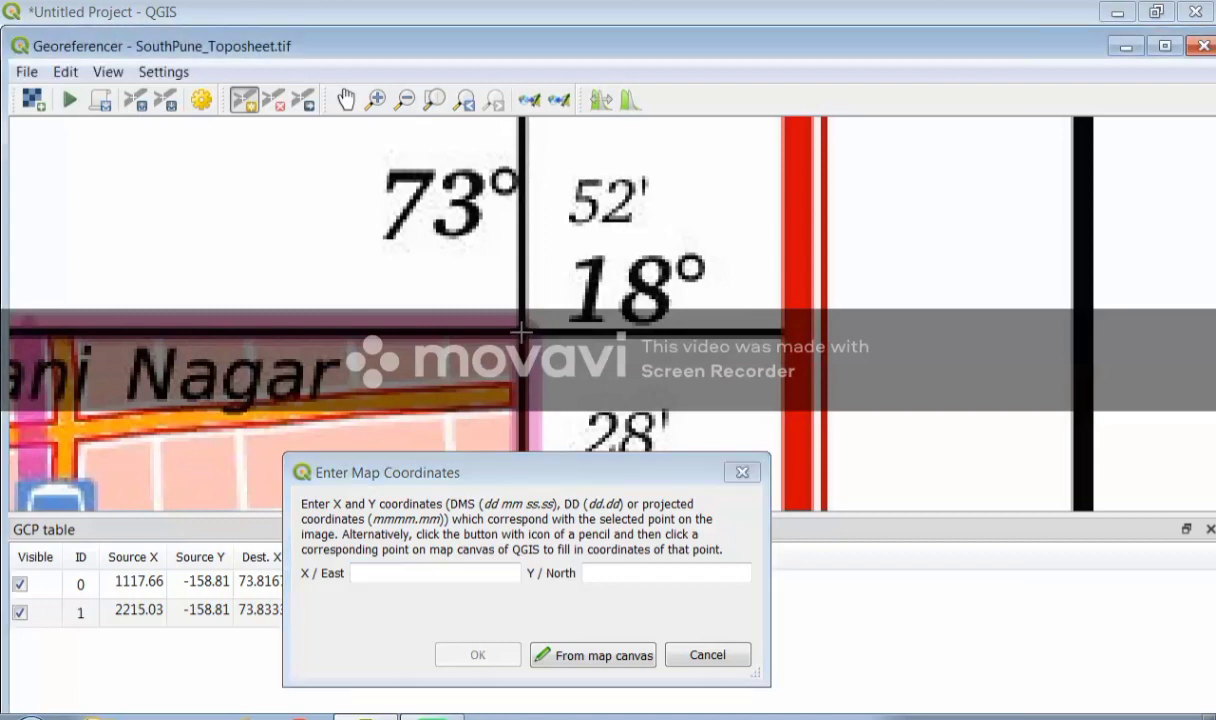
left_click(742, 471)
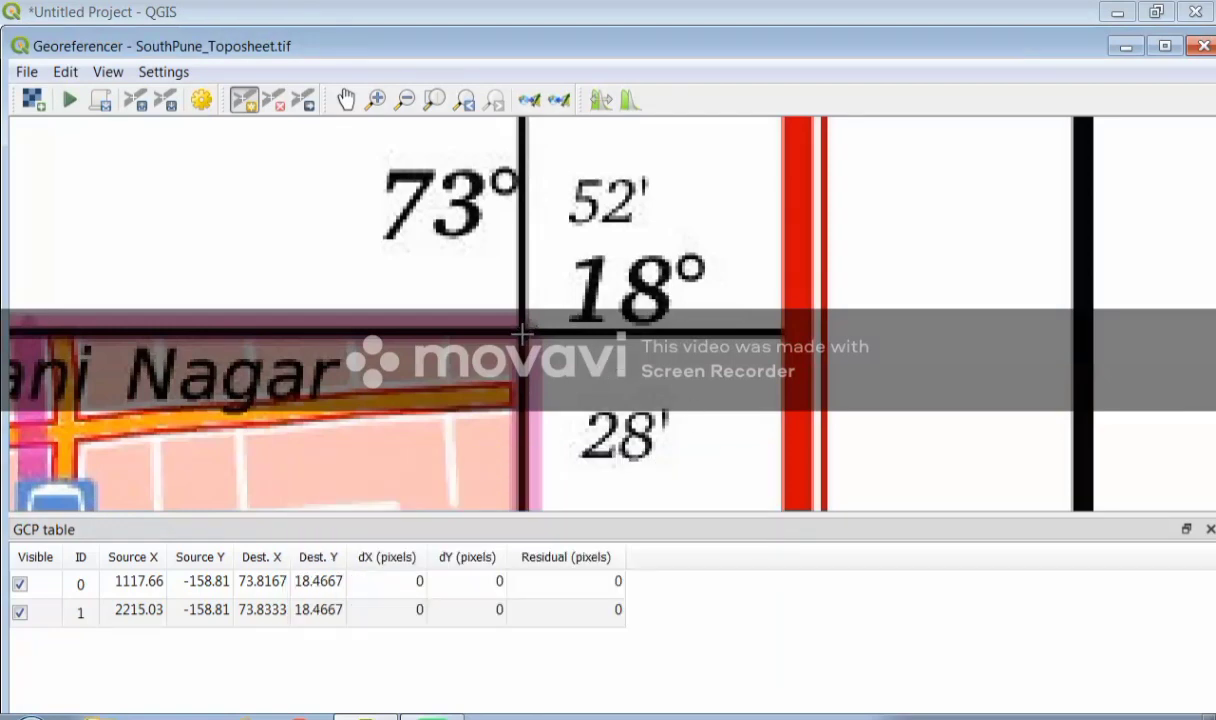
Step: Add a ground control point at the map's upper-right grid corner with X / East 73 52 and Y / North 18 28
left_click(521, 331)
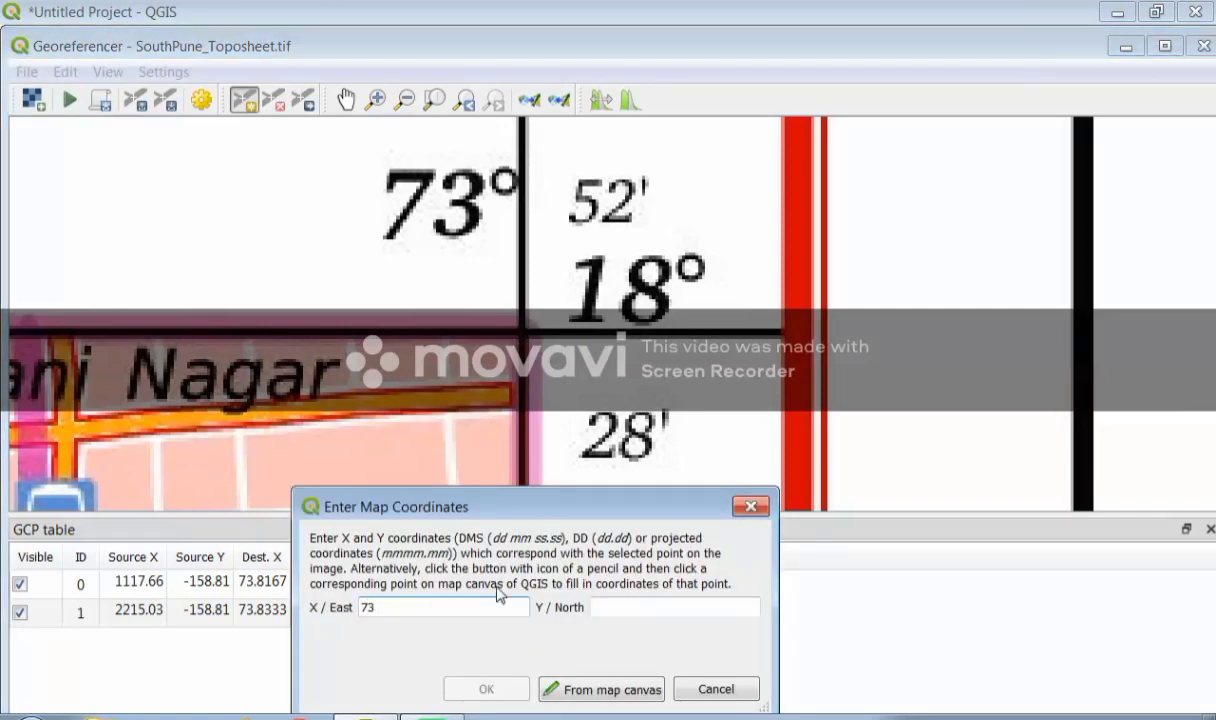
left_click(644, 604)
type("18")
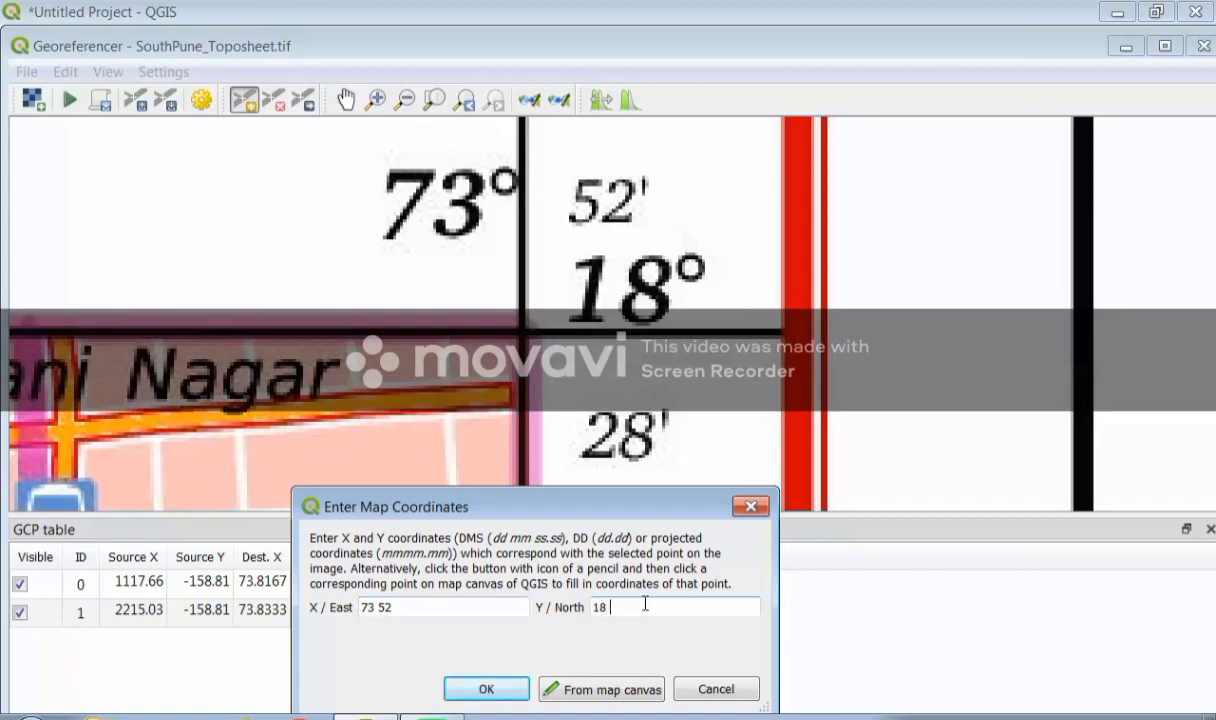
type(" 28")
key("Return")
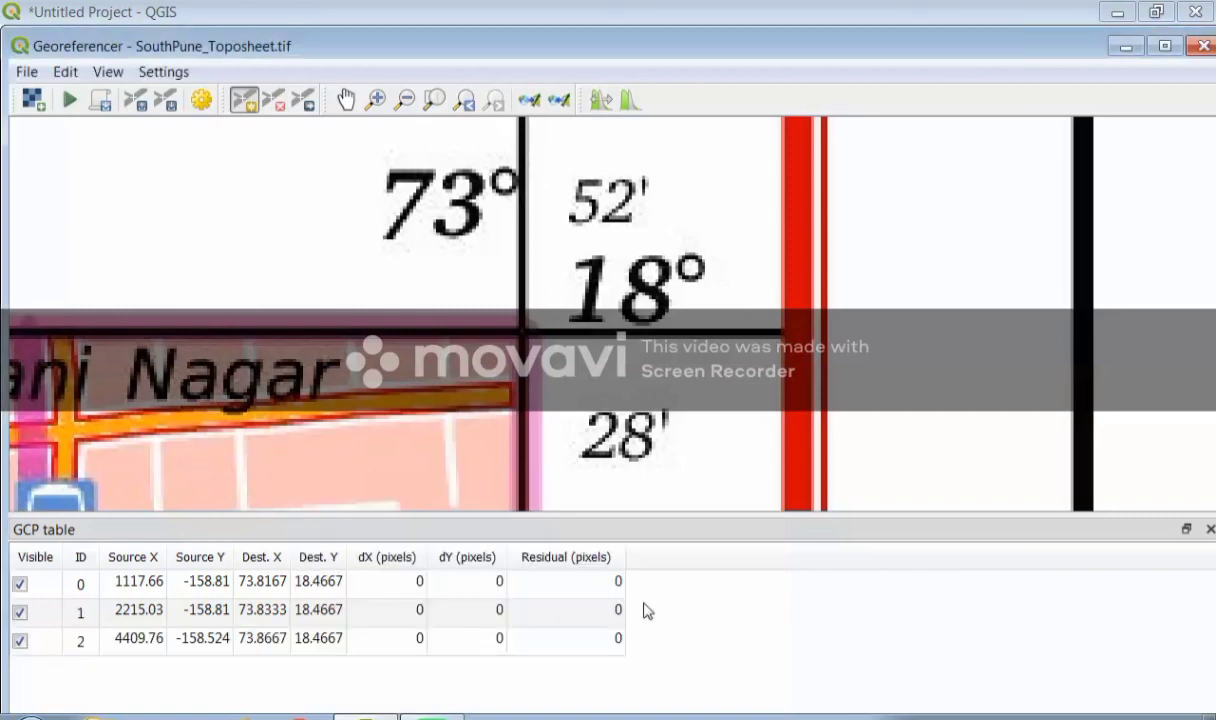
Step: Add a ground control point at the map's lower-right grid corner with X / East 73 52 and Y / North 18 25
scroll(535, 245, "down", 2)
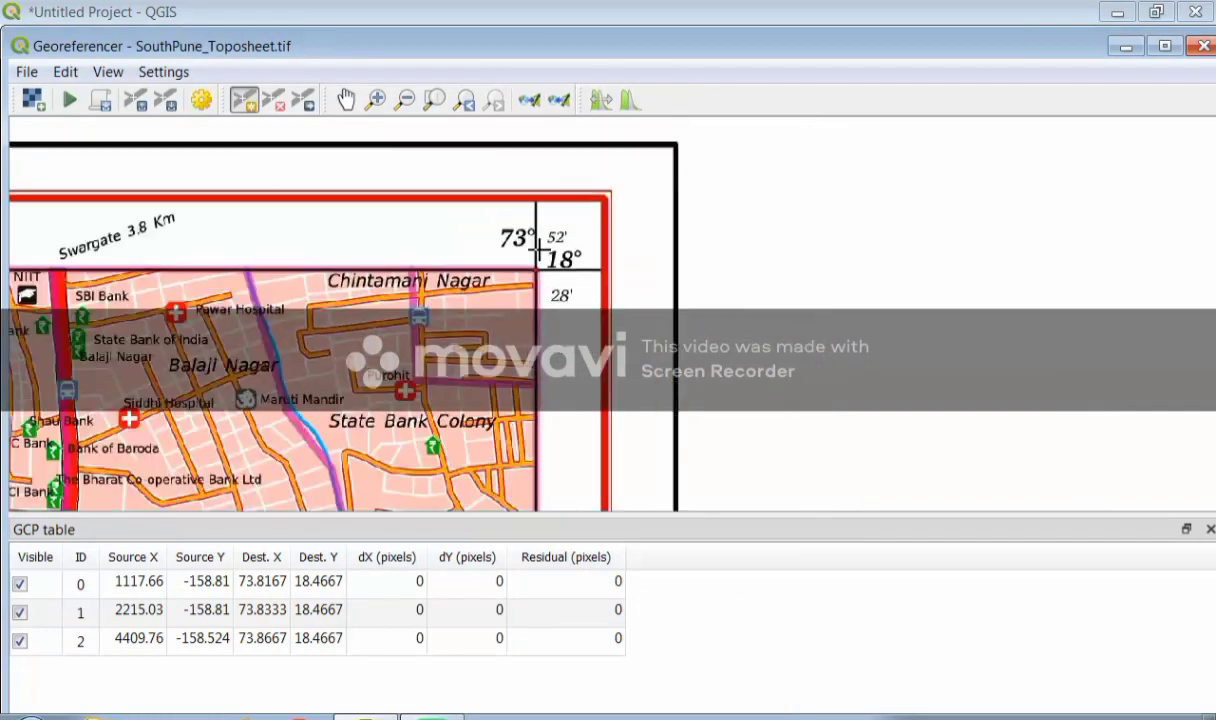
scroll(540, 249, "down", 1)
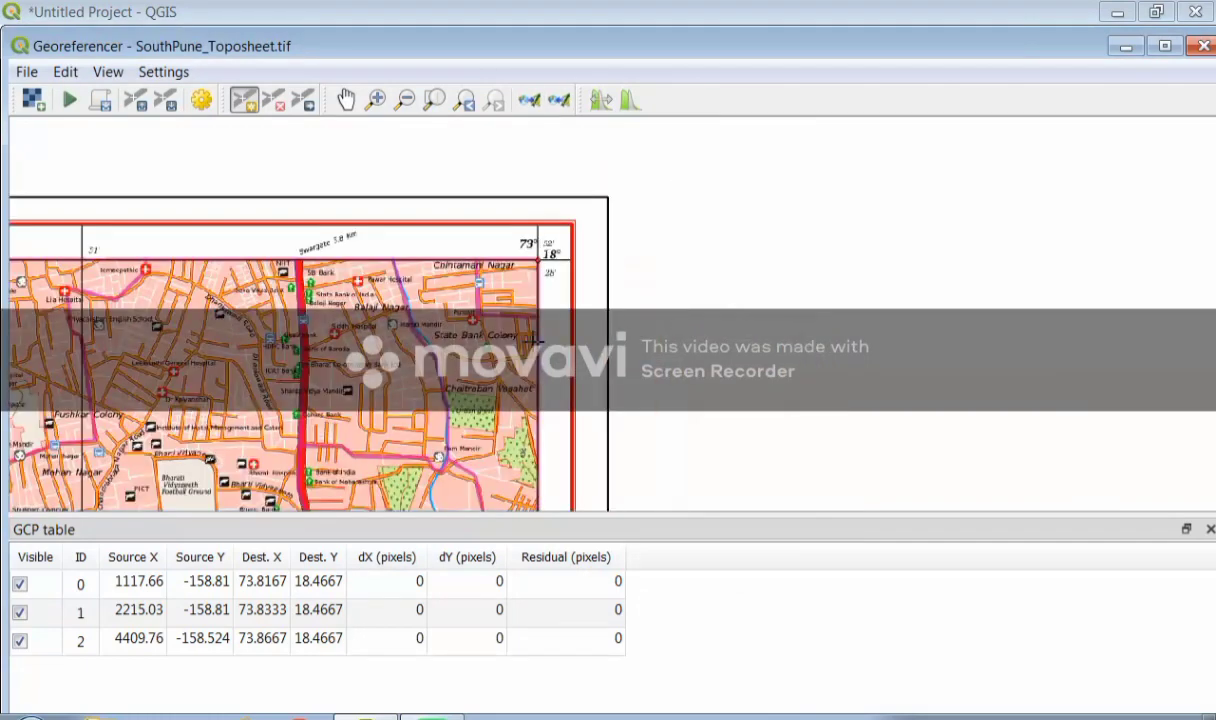
left_click(345, 99)
left_click_drag(505, 384, 529, 87)
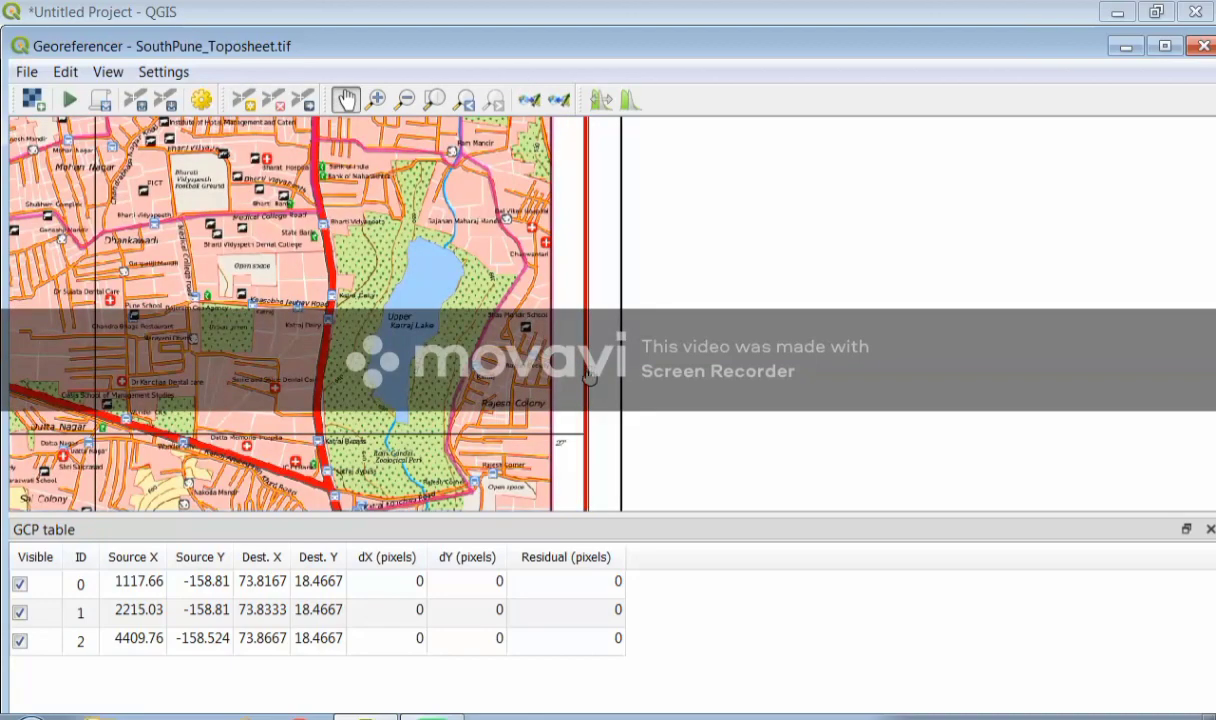
left_click_drag(590, 377, 584, 223)
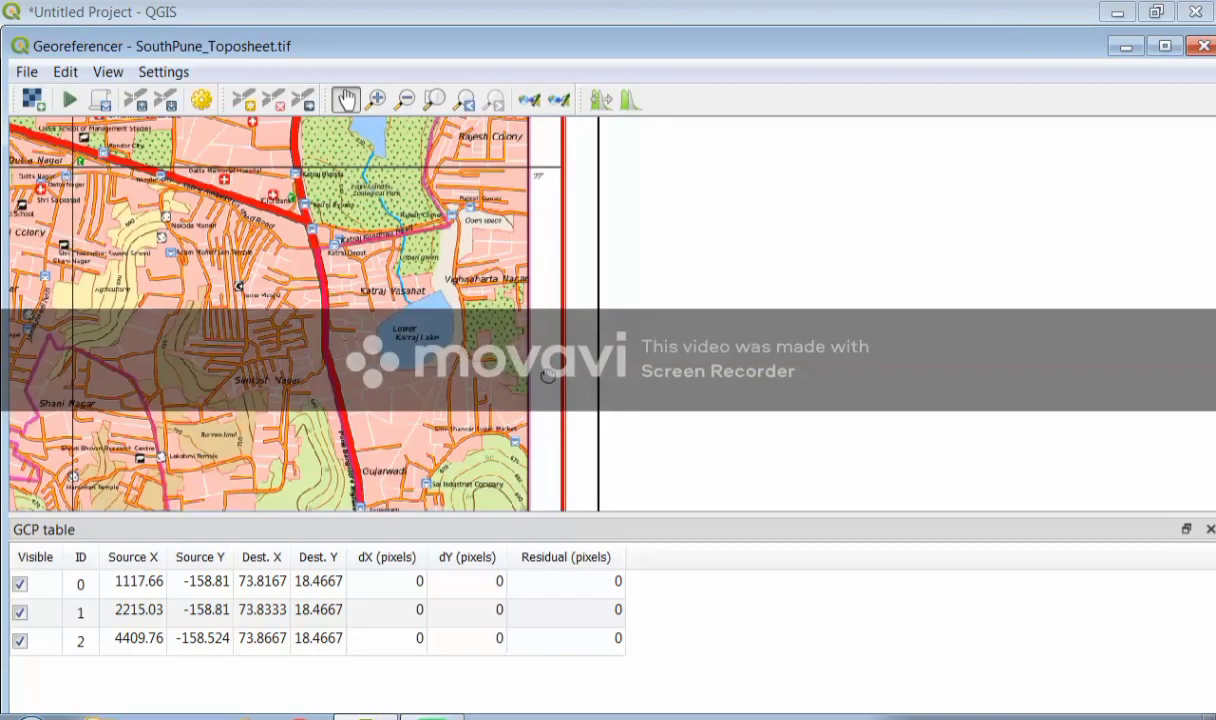
left_click_drag(551, 429, 575, 187)
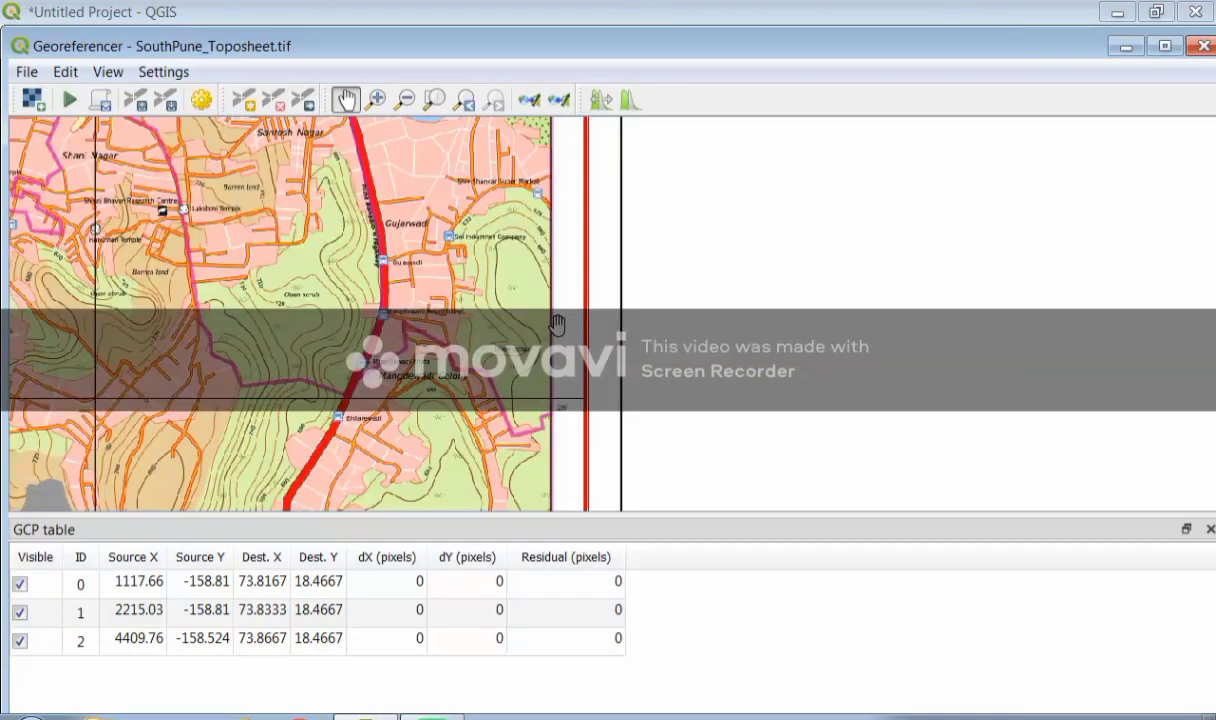
left_click_drag(581, 401, 600, 95)
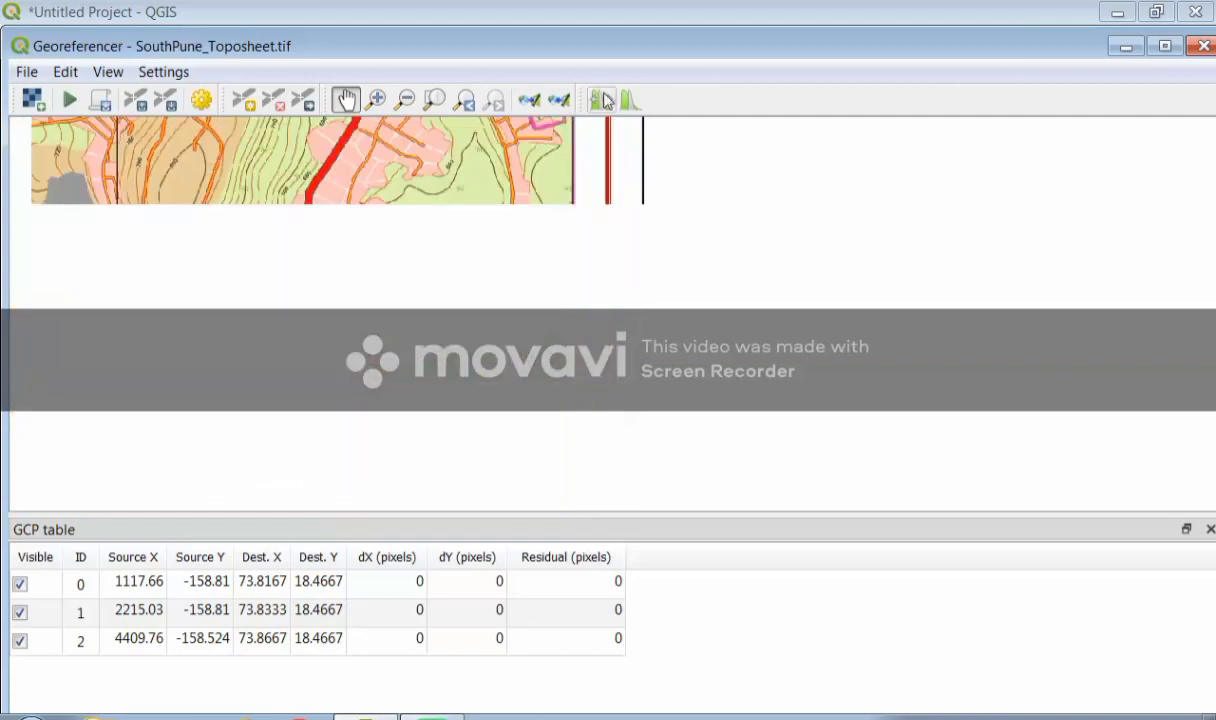
left_click_drag(590, 350, 575, 157)
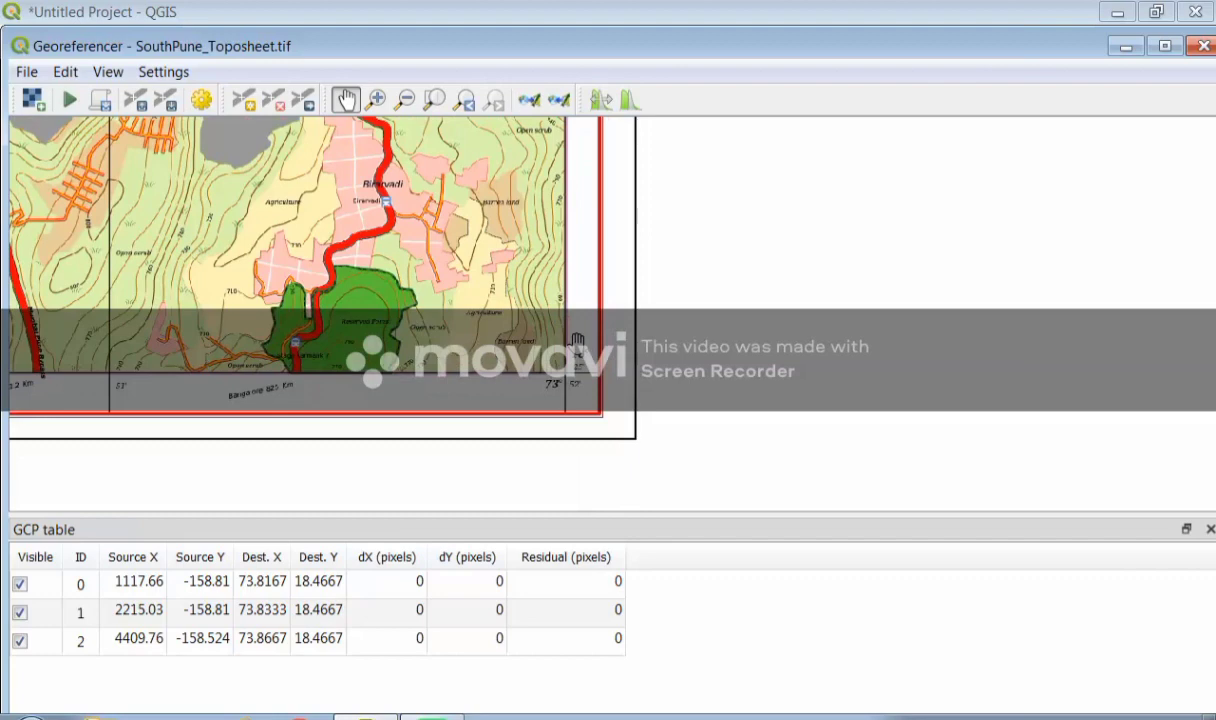
scroll(546, 410, "up", 1)
scroll(549, 398, "up", 1)
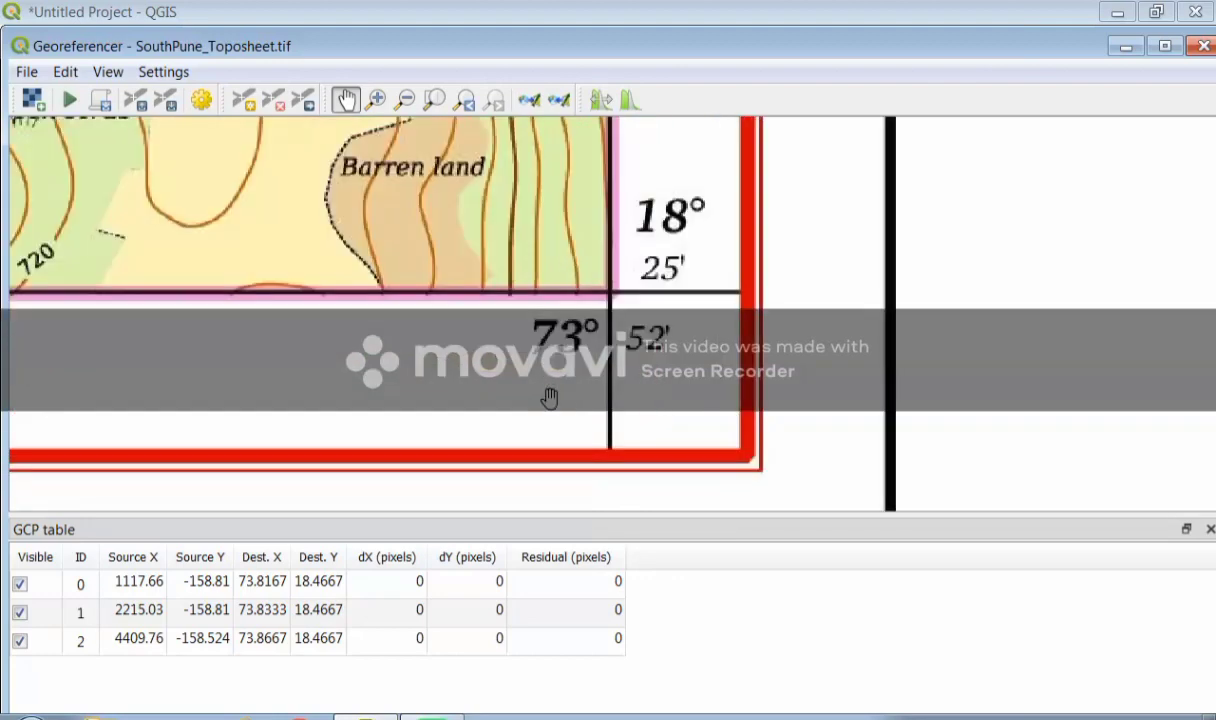
left_click(245, 101)
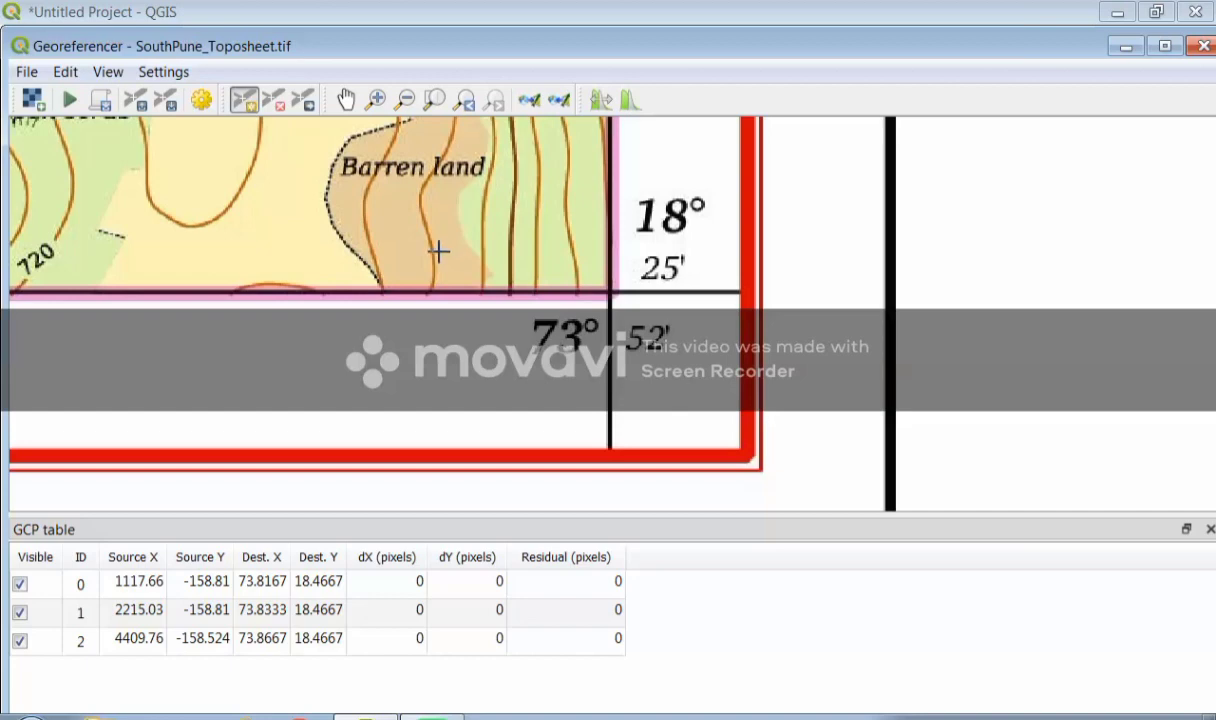
scroll(438, 251, "up", 1)
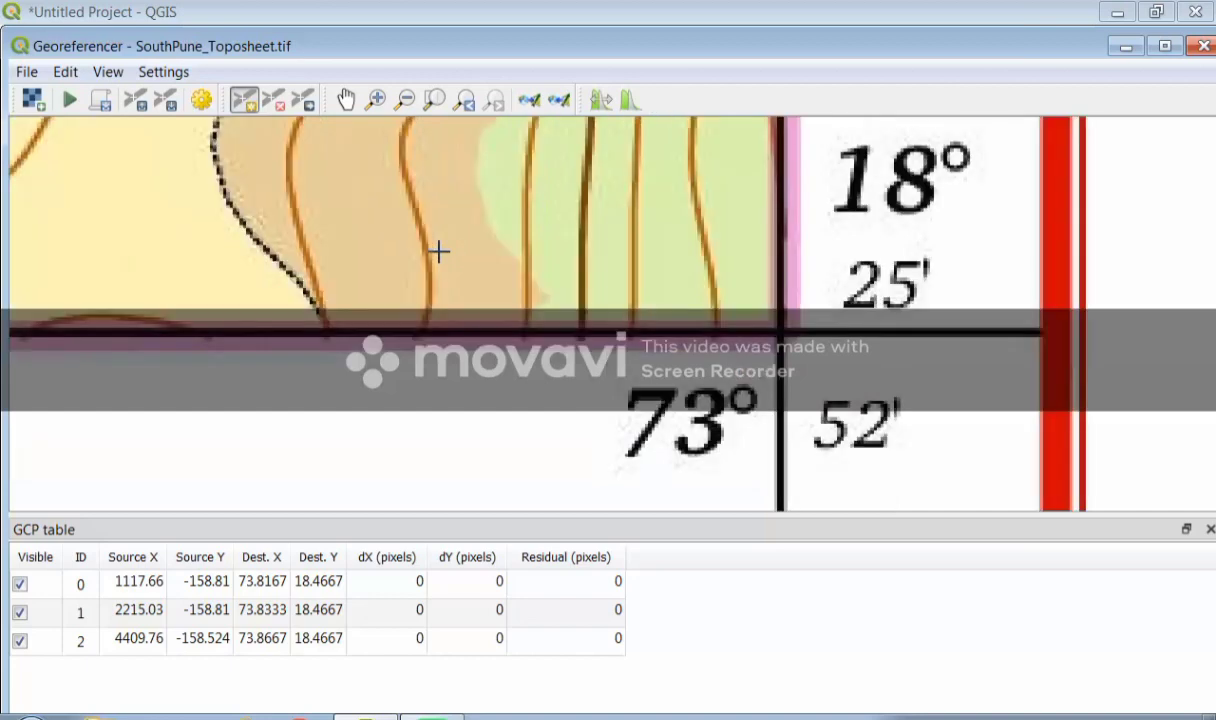
left_click(779, 330)
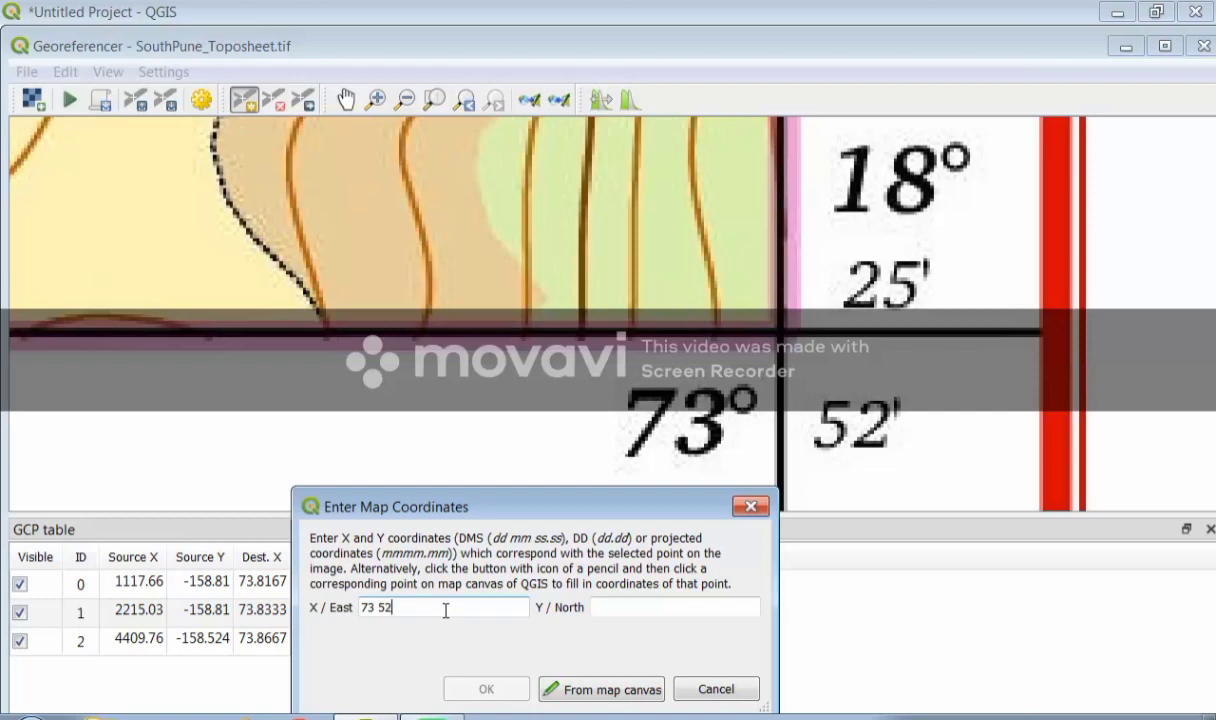
type("73 52")
left_click(628, 607)
type("18 25")
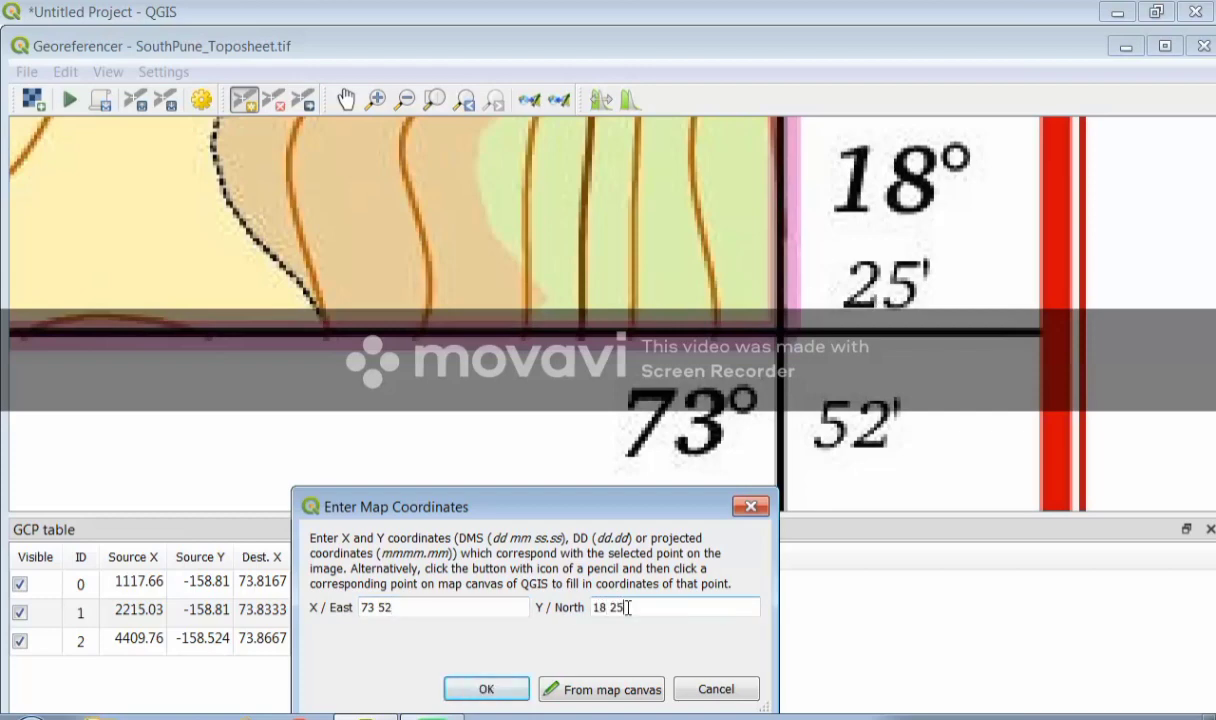
key("Return")
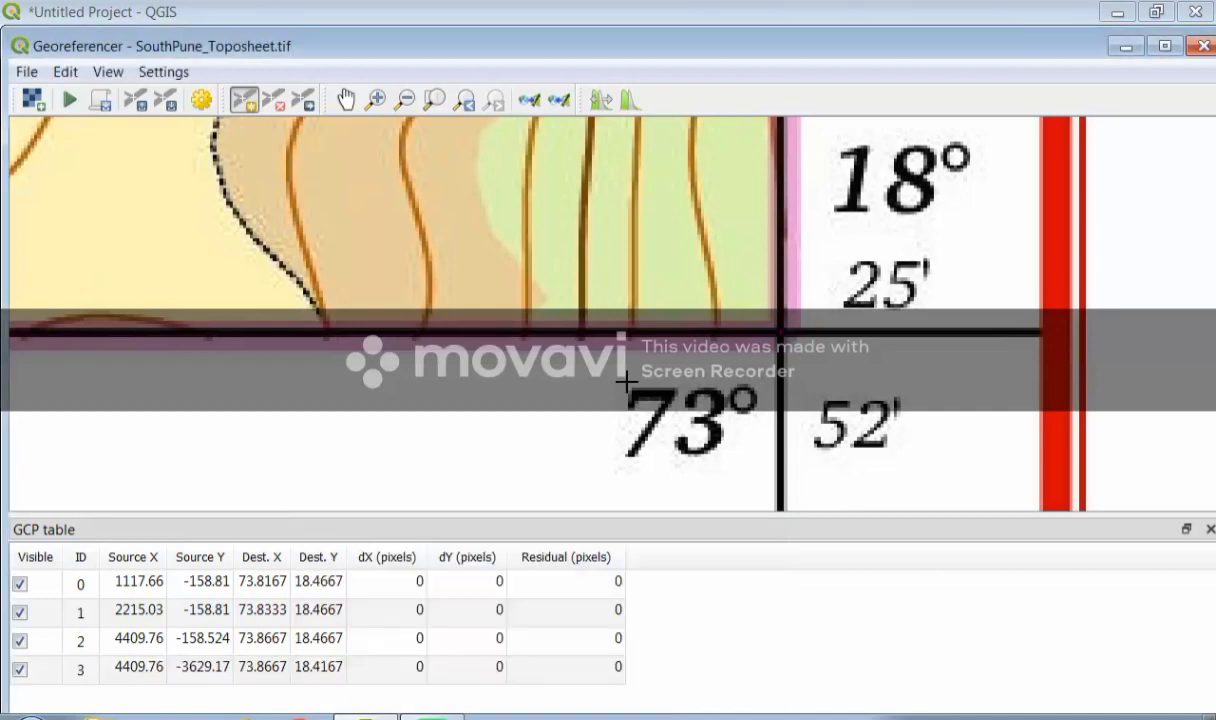
Step: Add a ground control point where the 50' meridian meets the map's lower grid line, with X / East 73 50 and Y / North 18 25
scroll(625, 381, "down", 3)
scroll(600, 370, "up", 2)
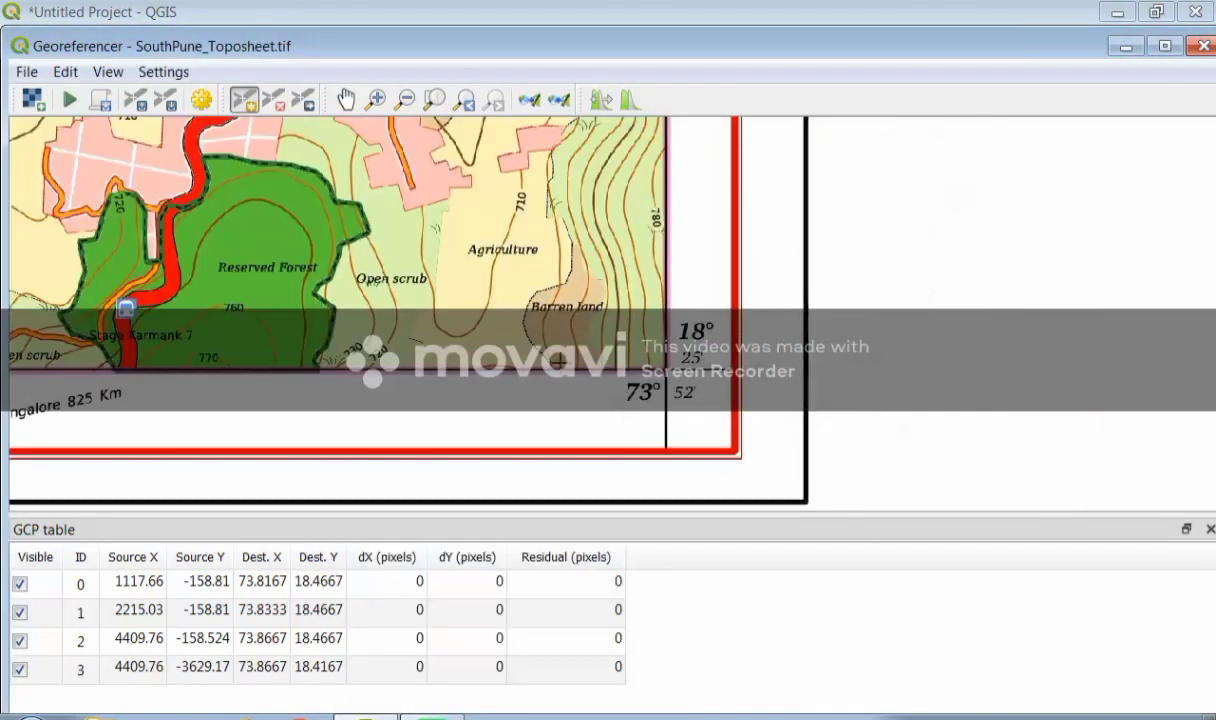
left_click(347, 100)
left_click_drag(570, 357, 1204, 350)
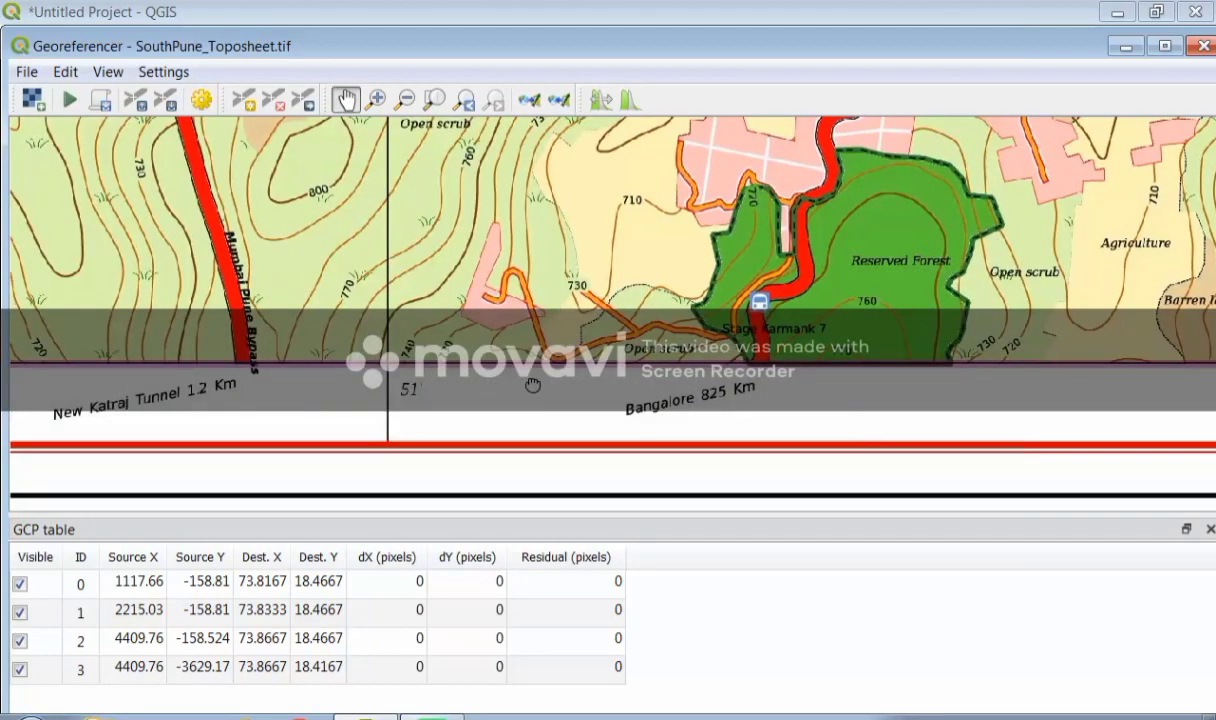
left_click_drag(533, 385, 1165, 338)
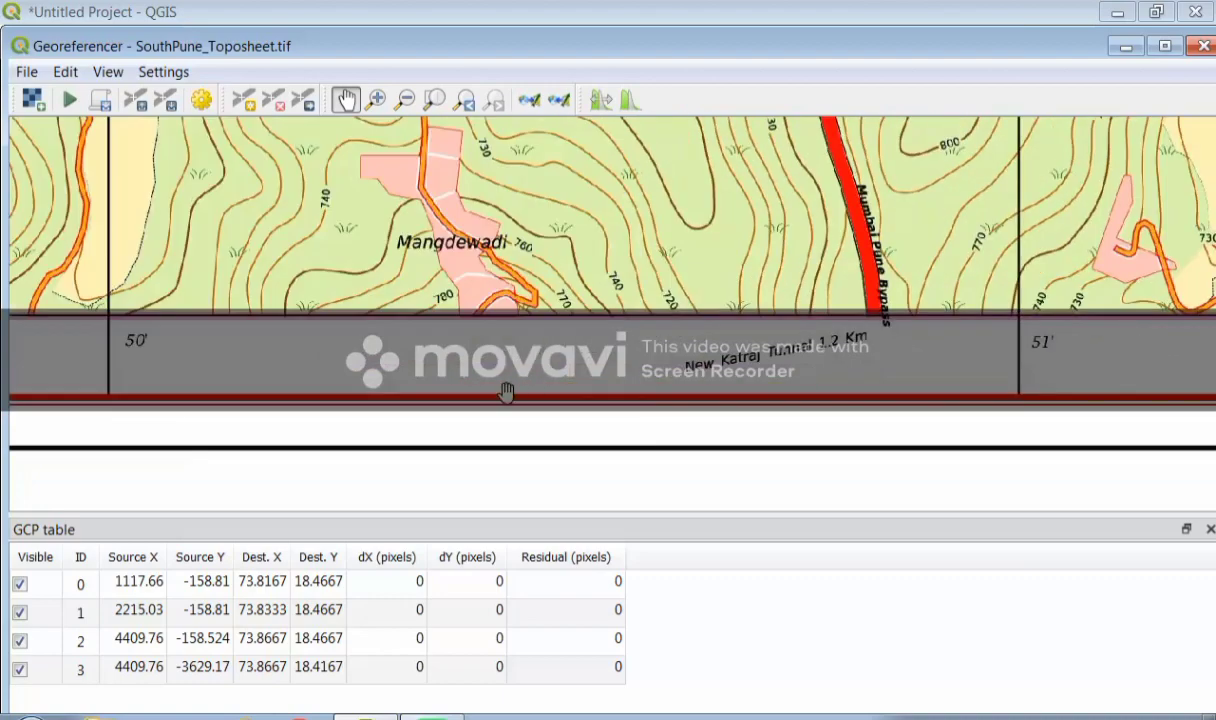
left_click_drag(507, 392, 1068, 380)
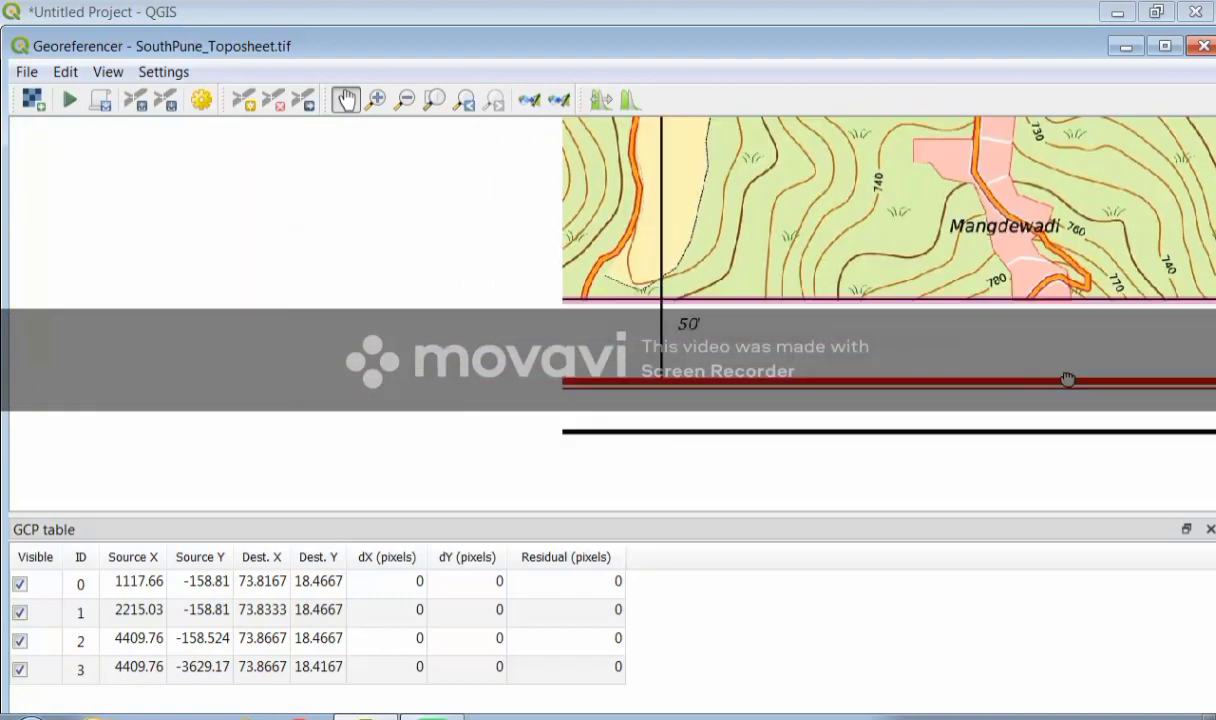
scroll(748, 290, "up", 2)
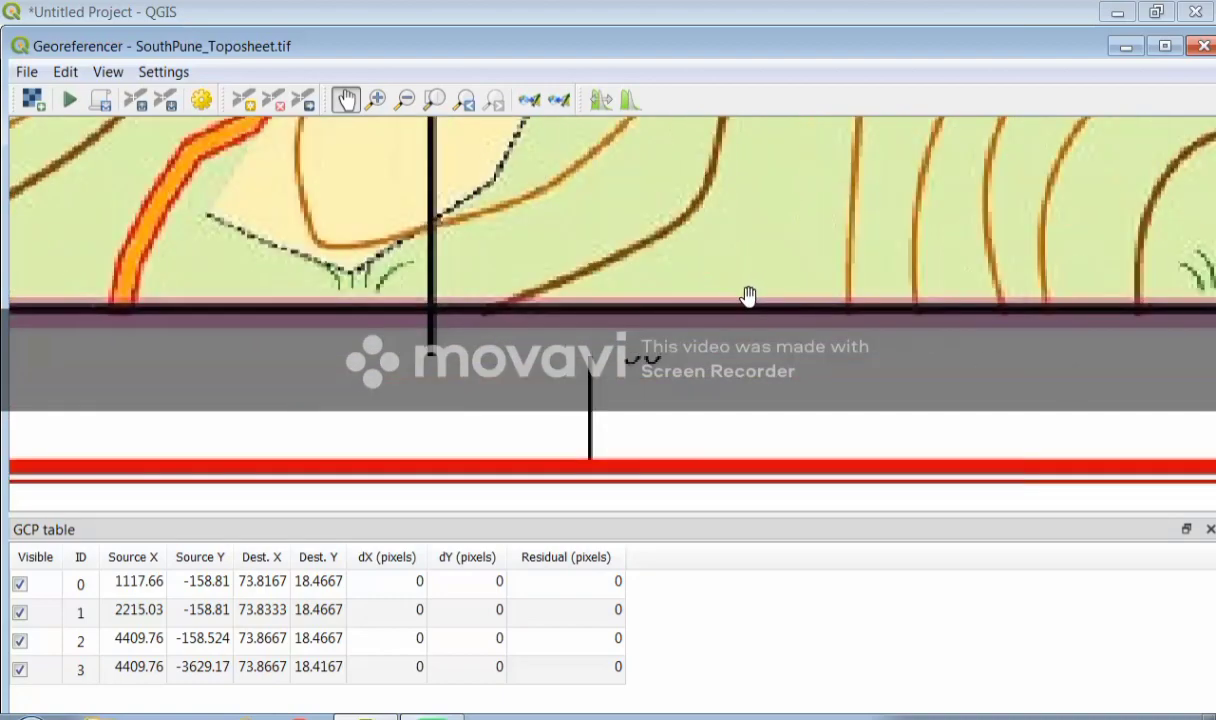
left_click(246, 106)
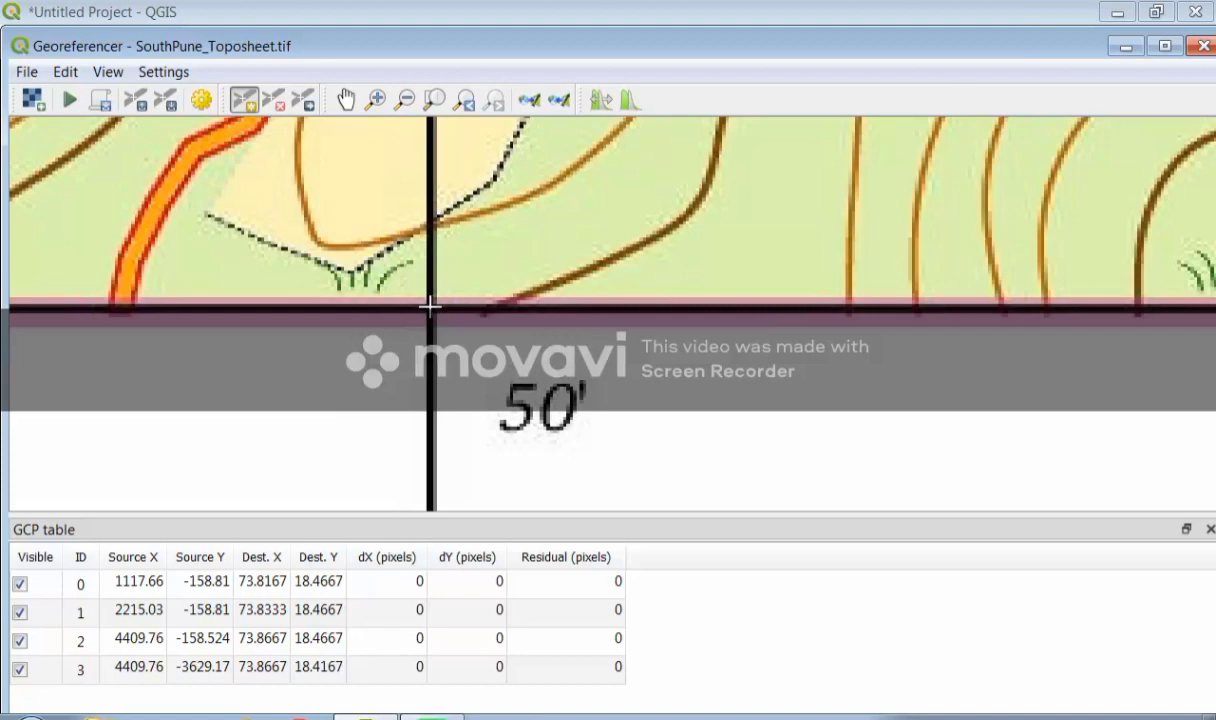
left_click(429, 307)
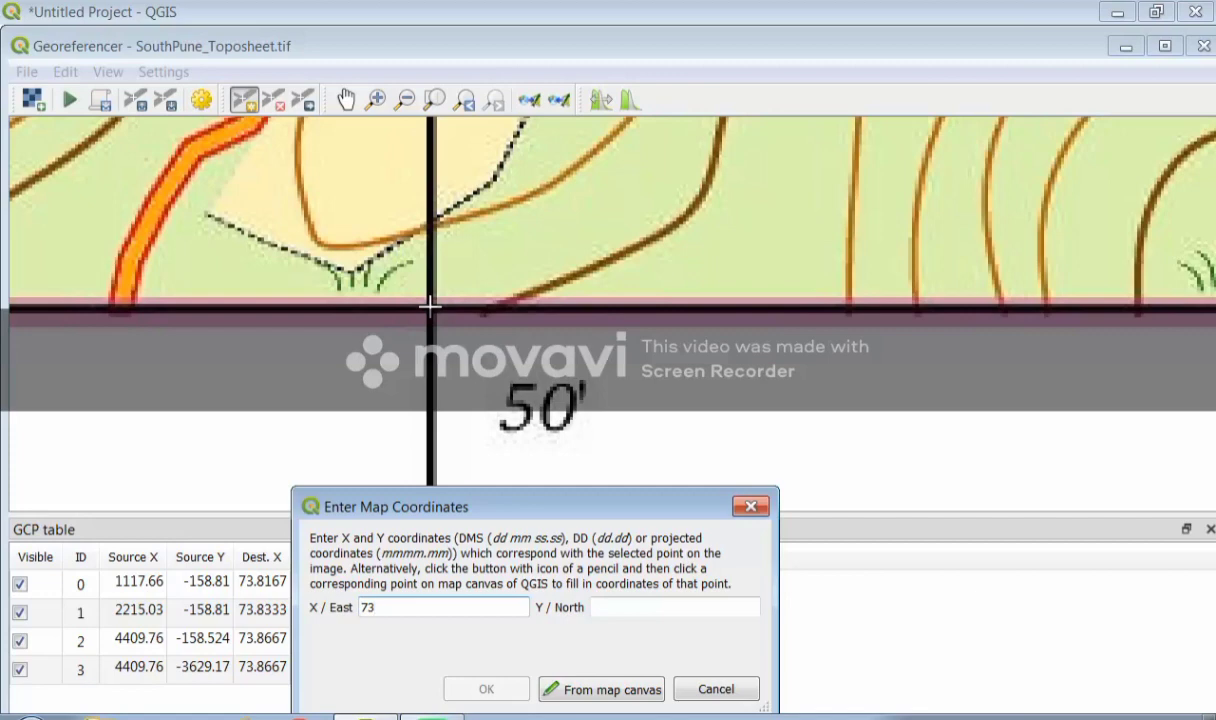
left_click(637, 609)
type("18 25")
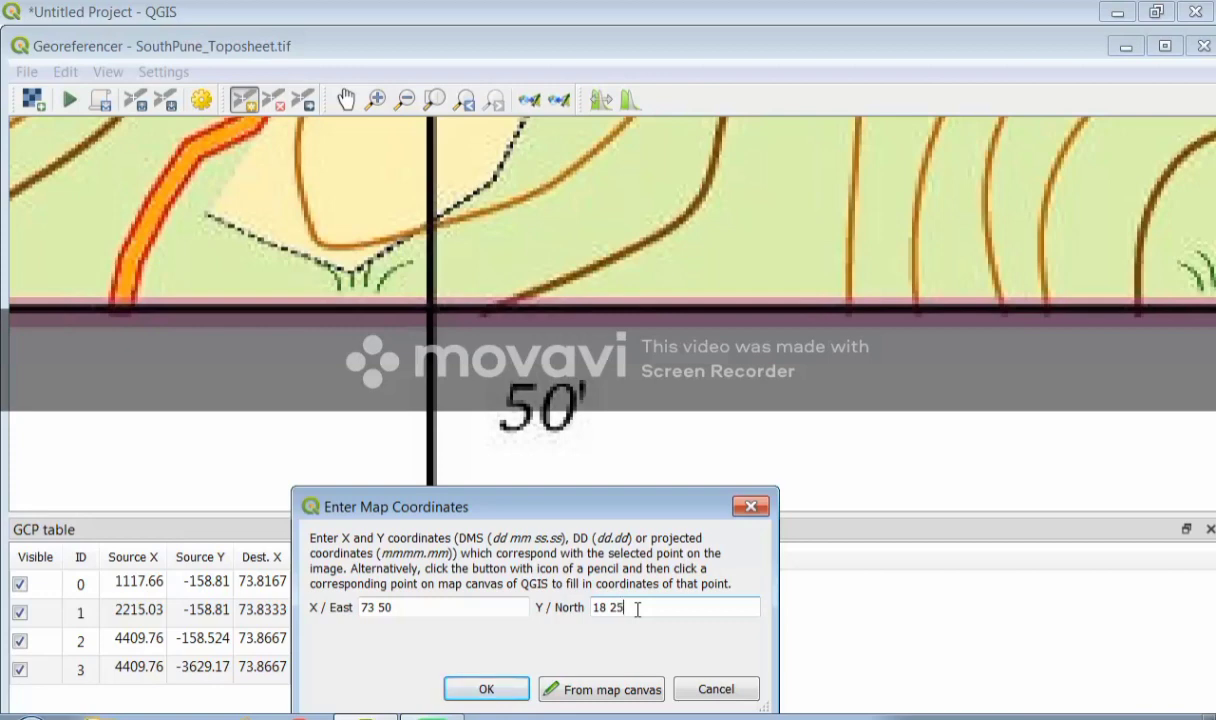
key("Return")
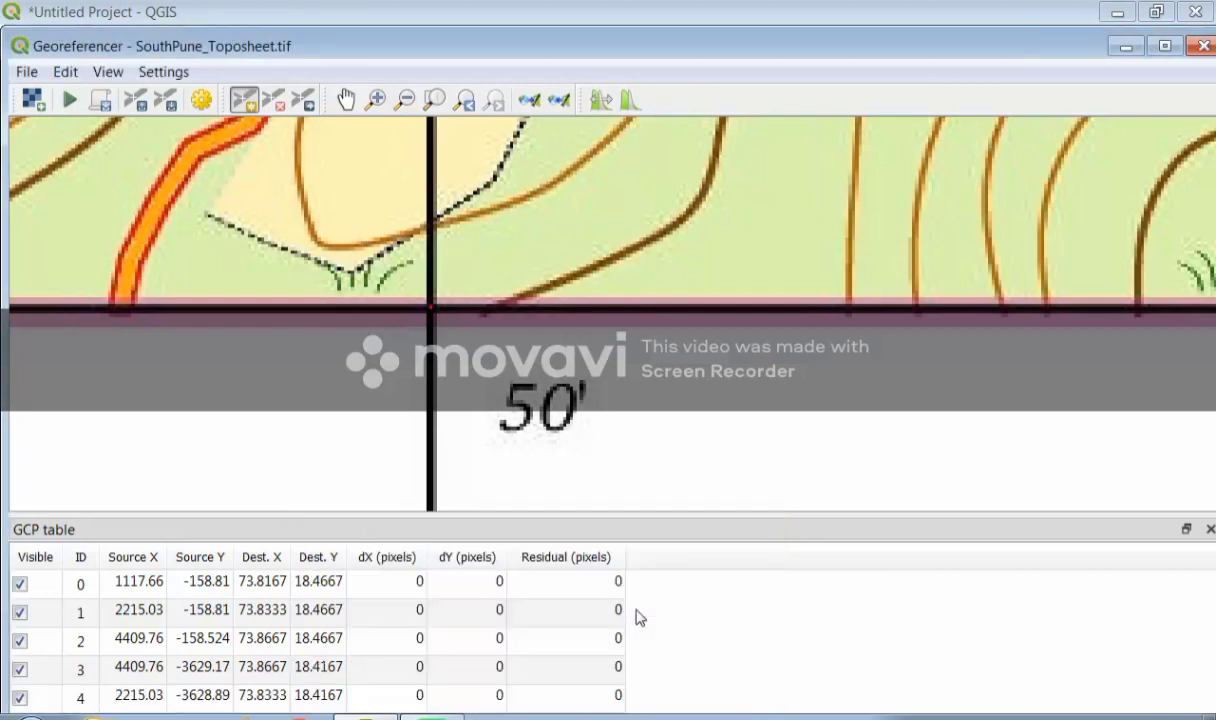
Step: Add a ground control point at the map's lower-left grid corner with X / East 73 49 and Y / North 18 25
scroll(400, 285, "down", 2)
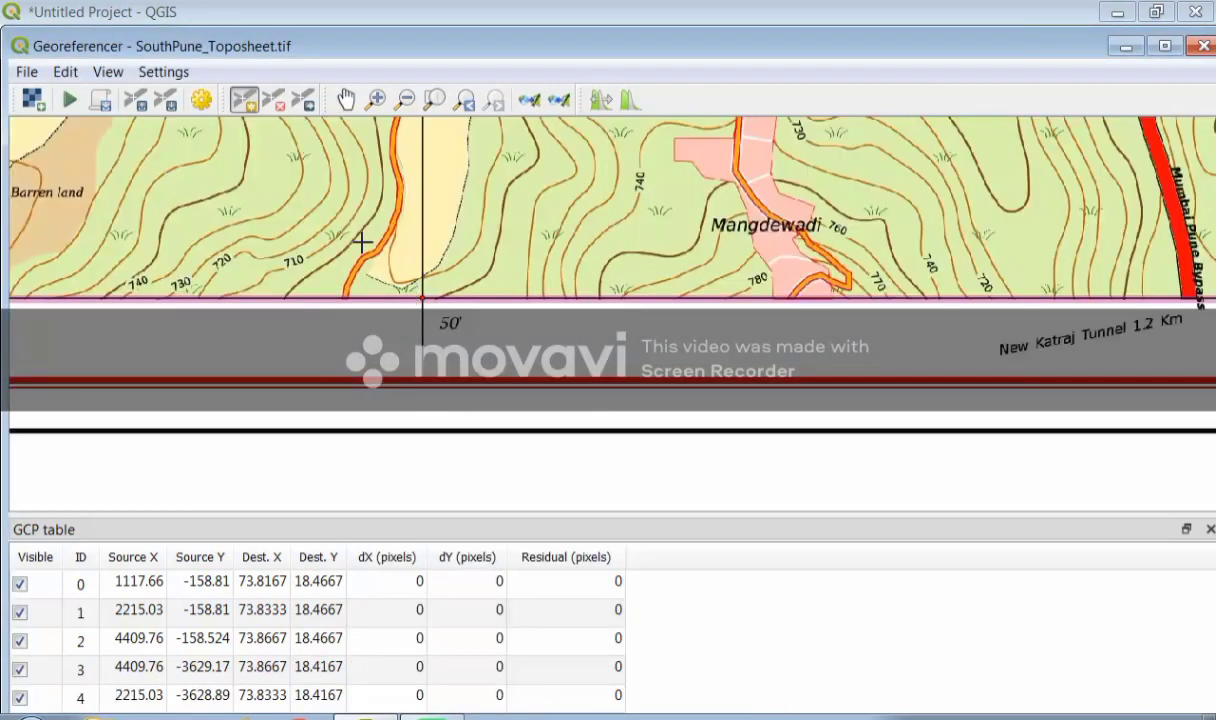
left_click(345, 99)
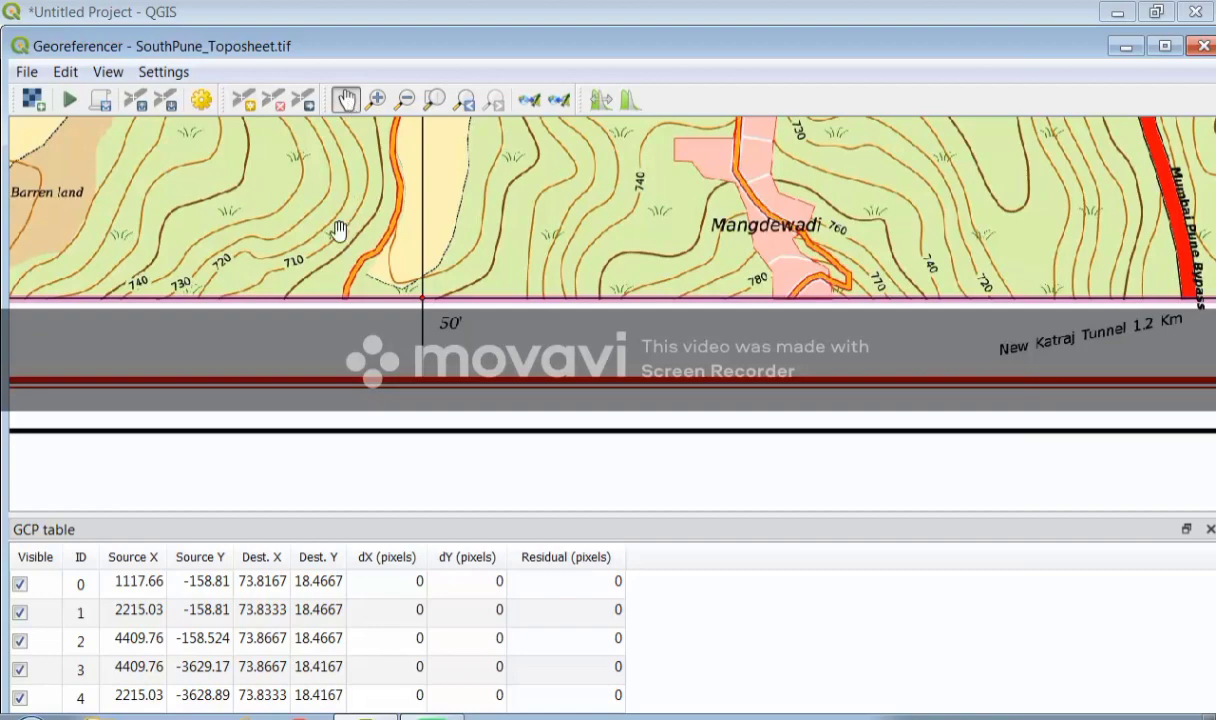
left_click_drag(290, 290, 1170, 238)
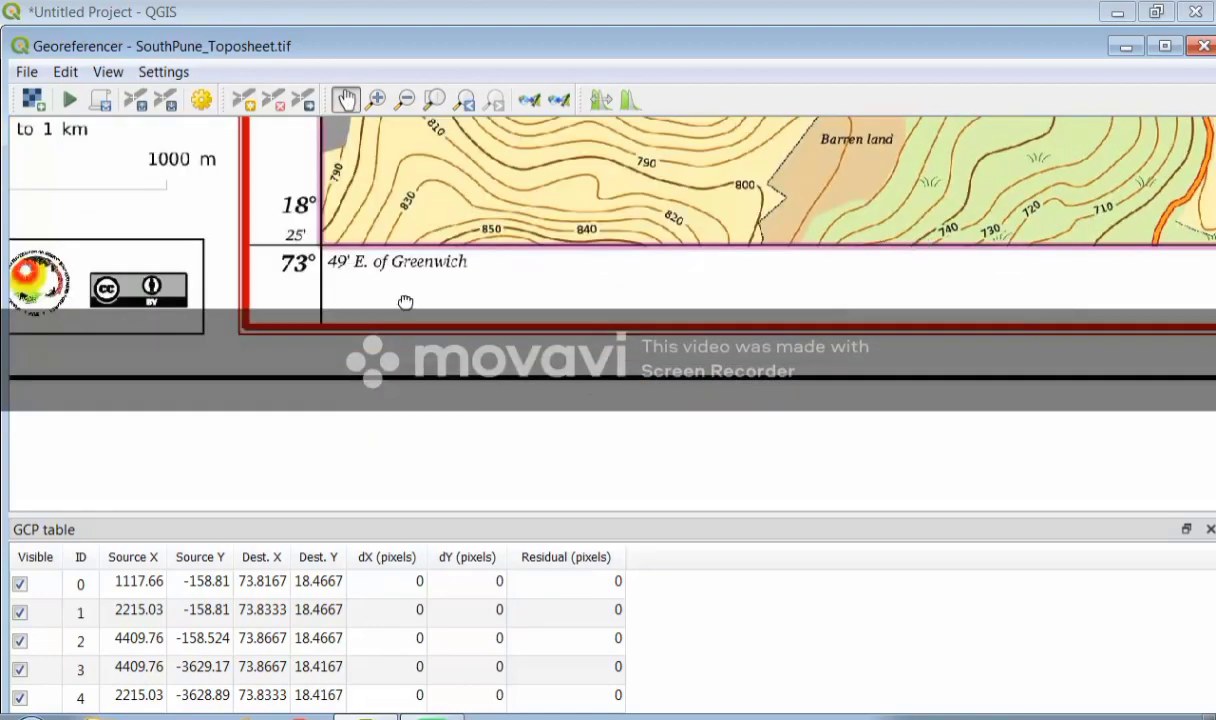
left_click_drag(405, 302, 525, 341)
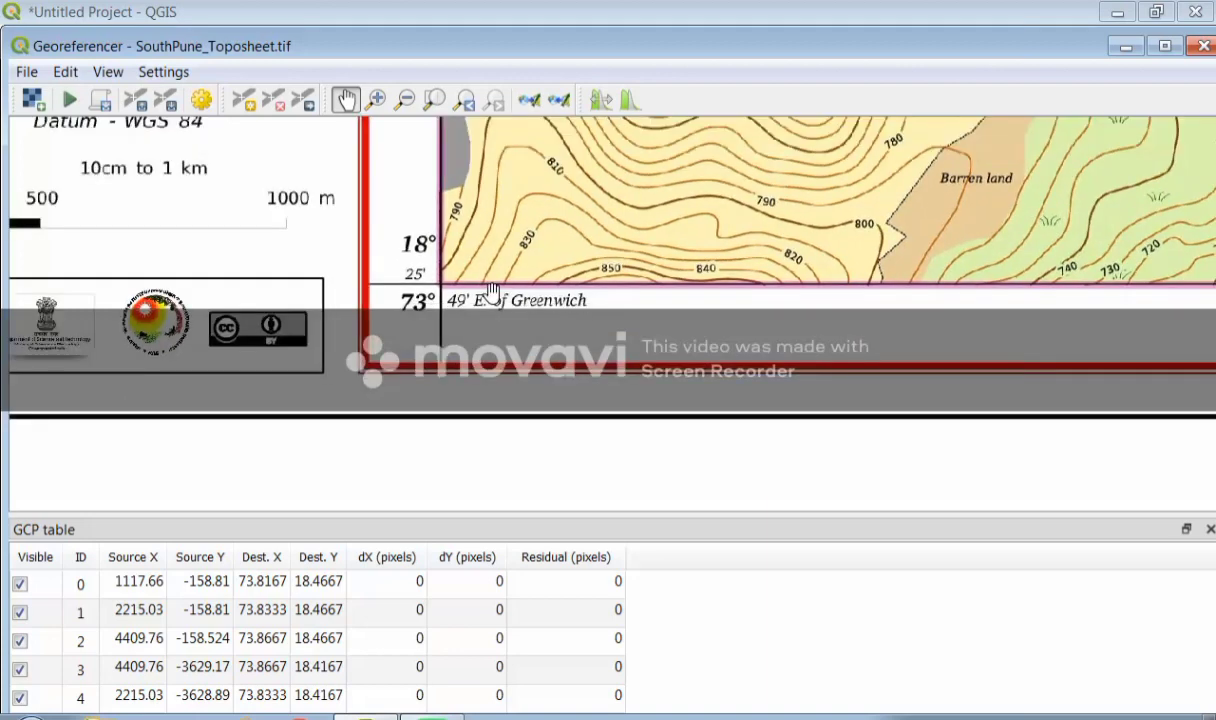
scroll(492, 290, "up", 1)
scroll(492, 290, "up", 1)
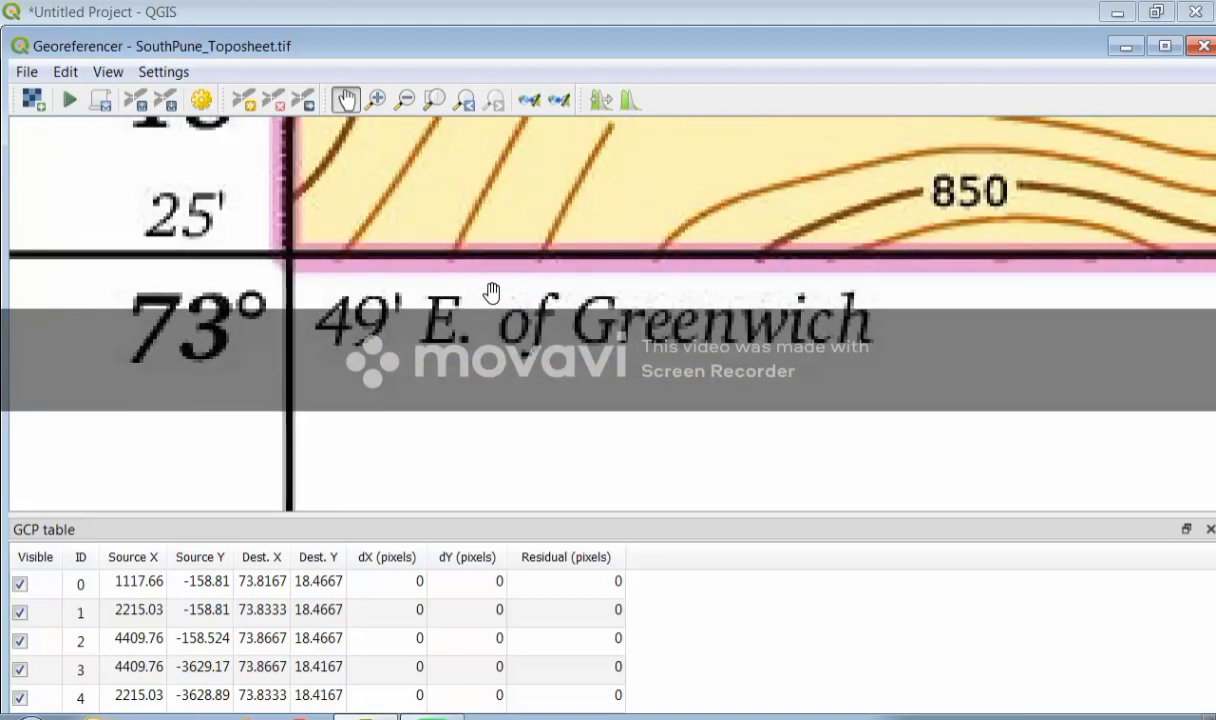
left_click(237, 95)
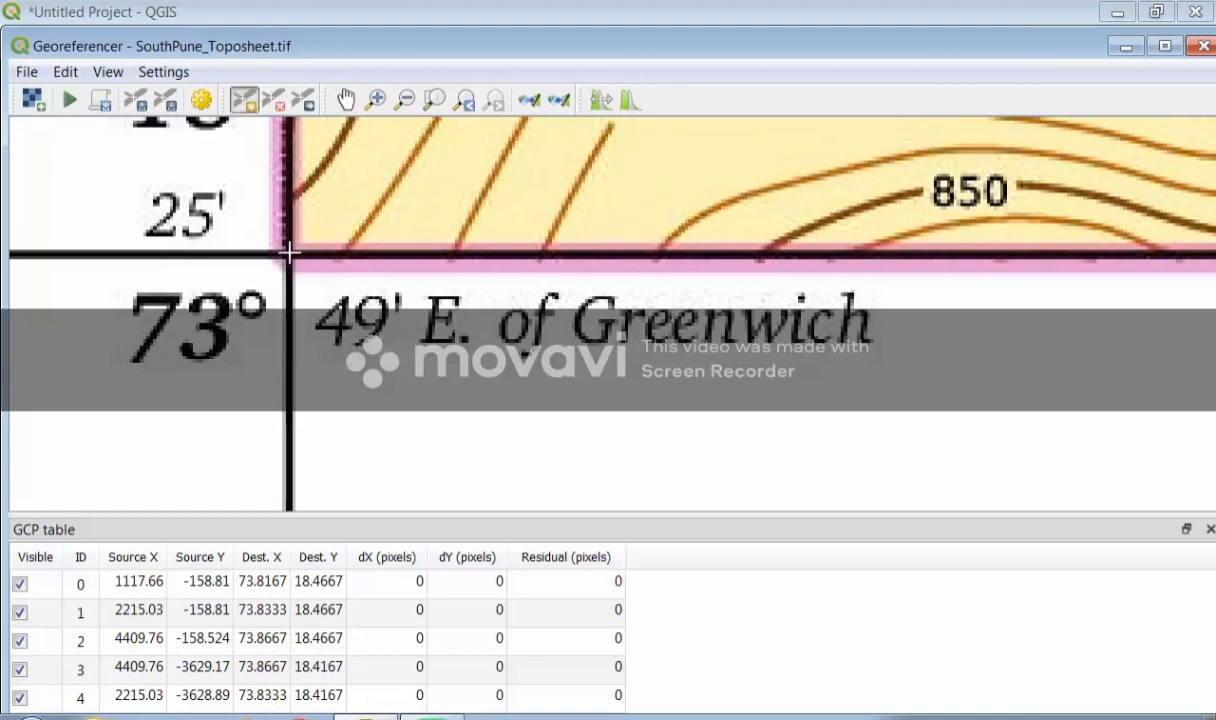
left_click(289, 252)
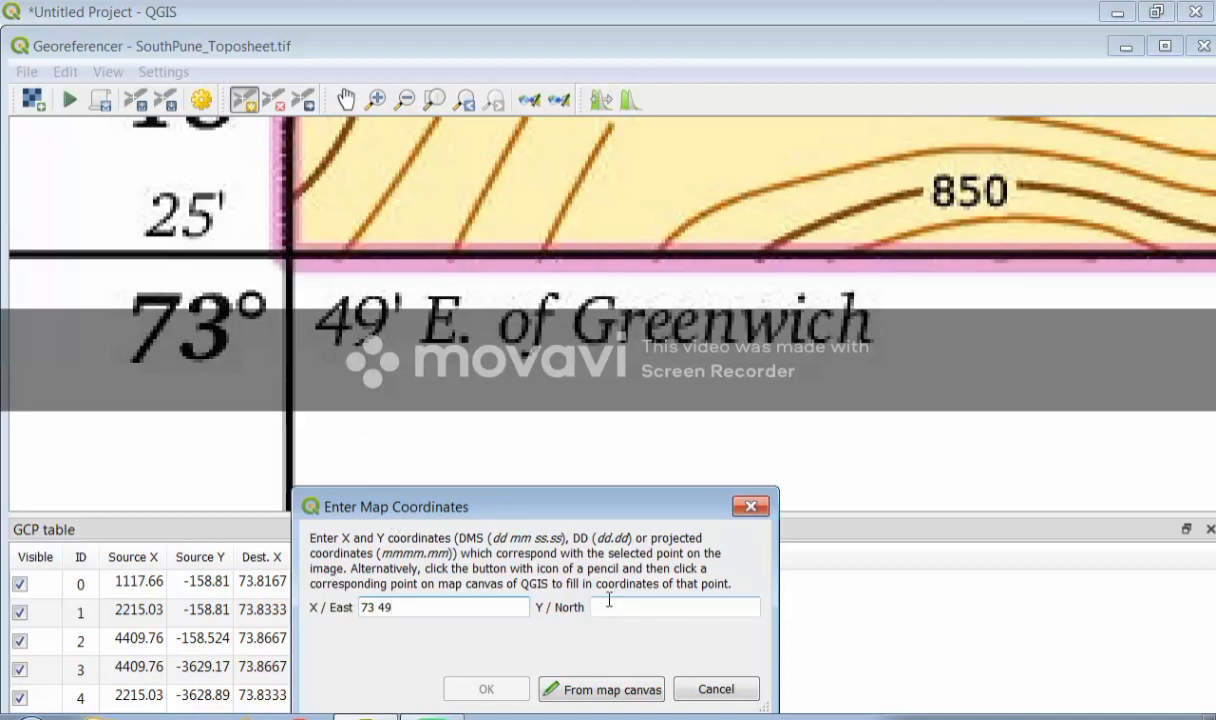
left_click(694, 606)
type("18 25")
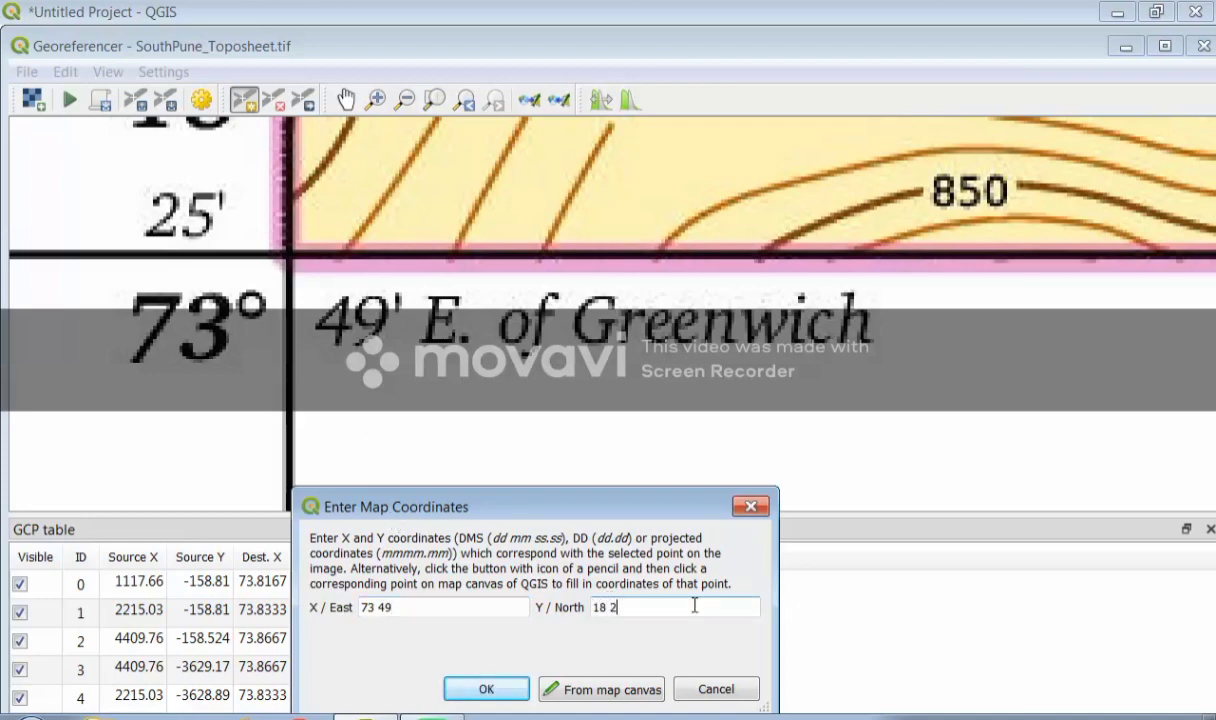
left_click(480, 688)
Step: Bring the crossing of the 27' parallel and the map's western grid line into close view with the Add Point tool active
scroll(541, 265, "down", 5)
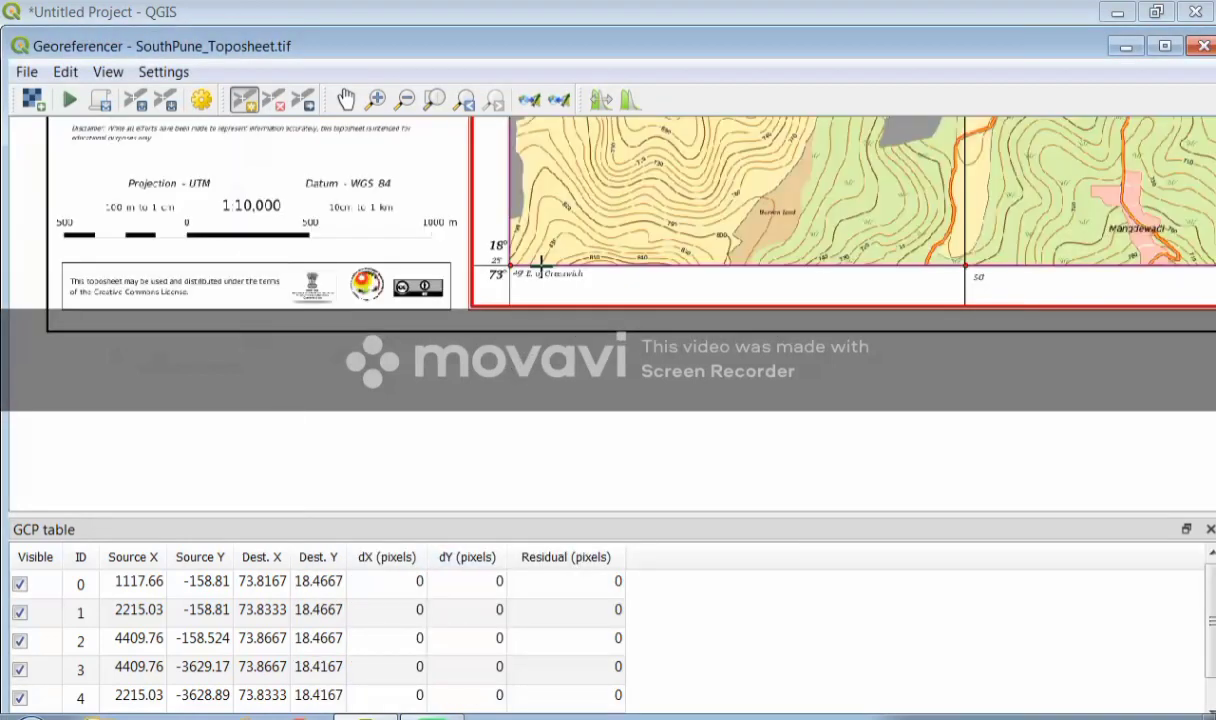
left_click(345, 99)
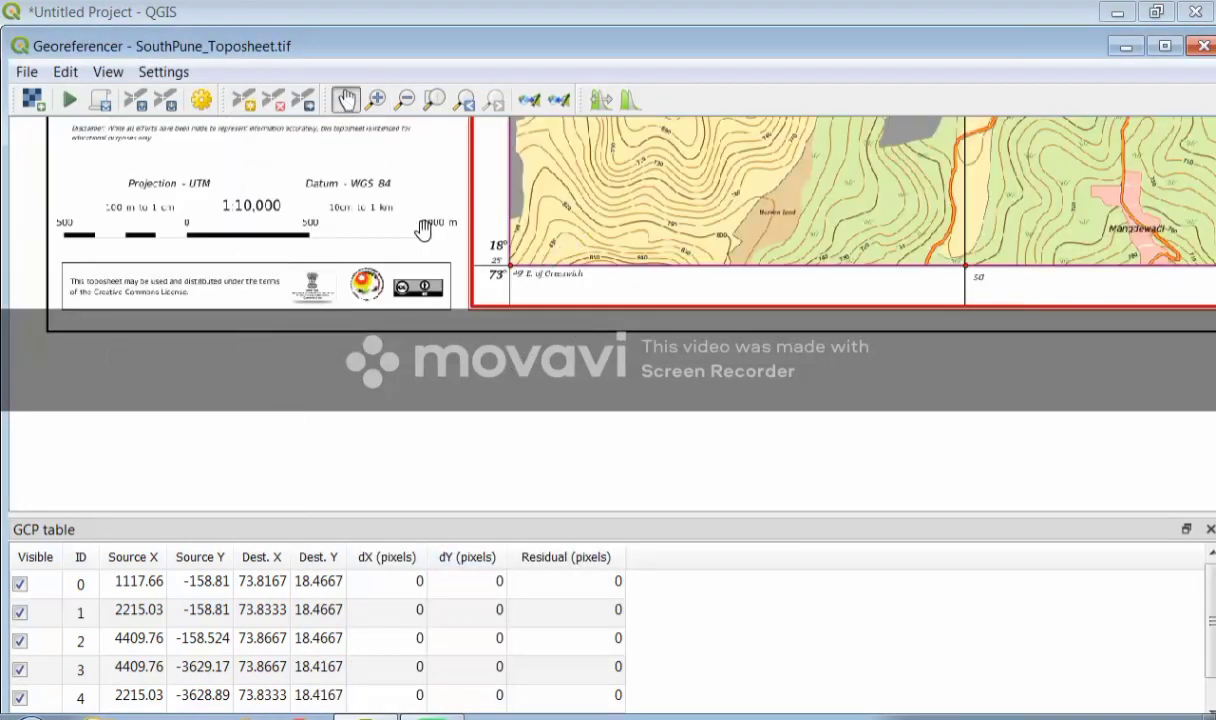
left_click_drag(648, 344, 695, 670)
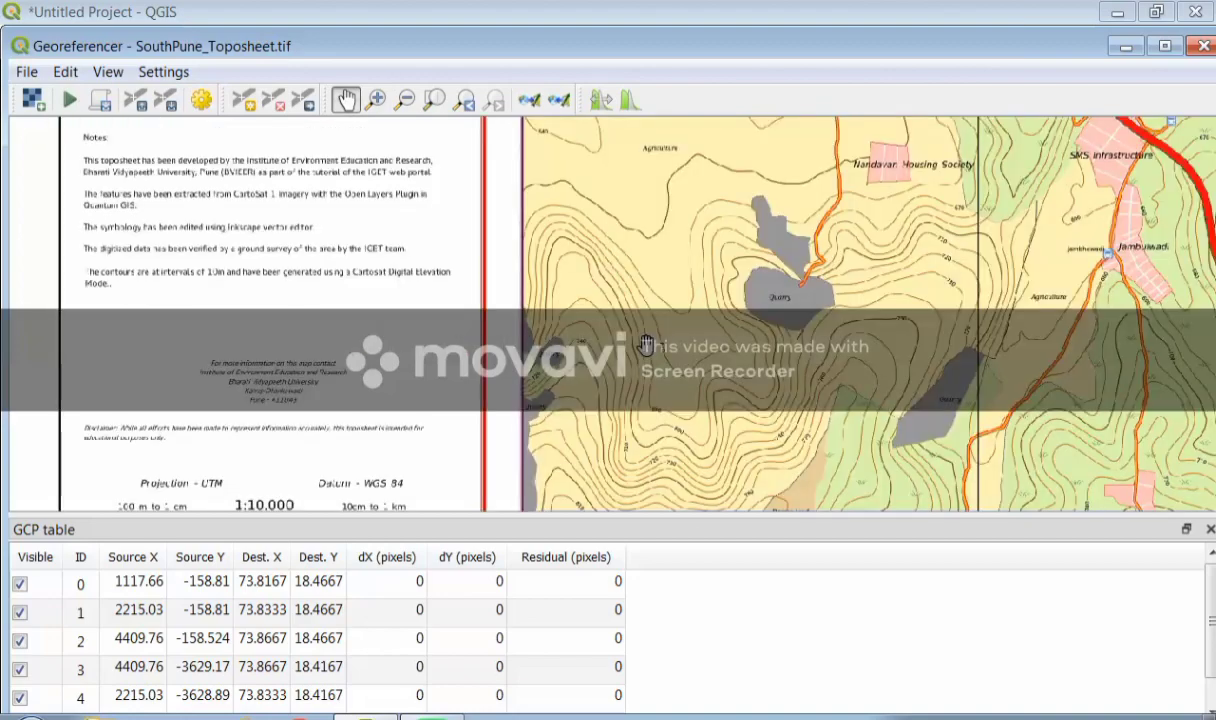
left_click_drag(620, 393, 636, 569)
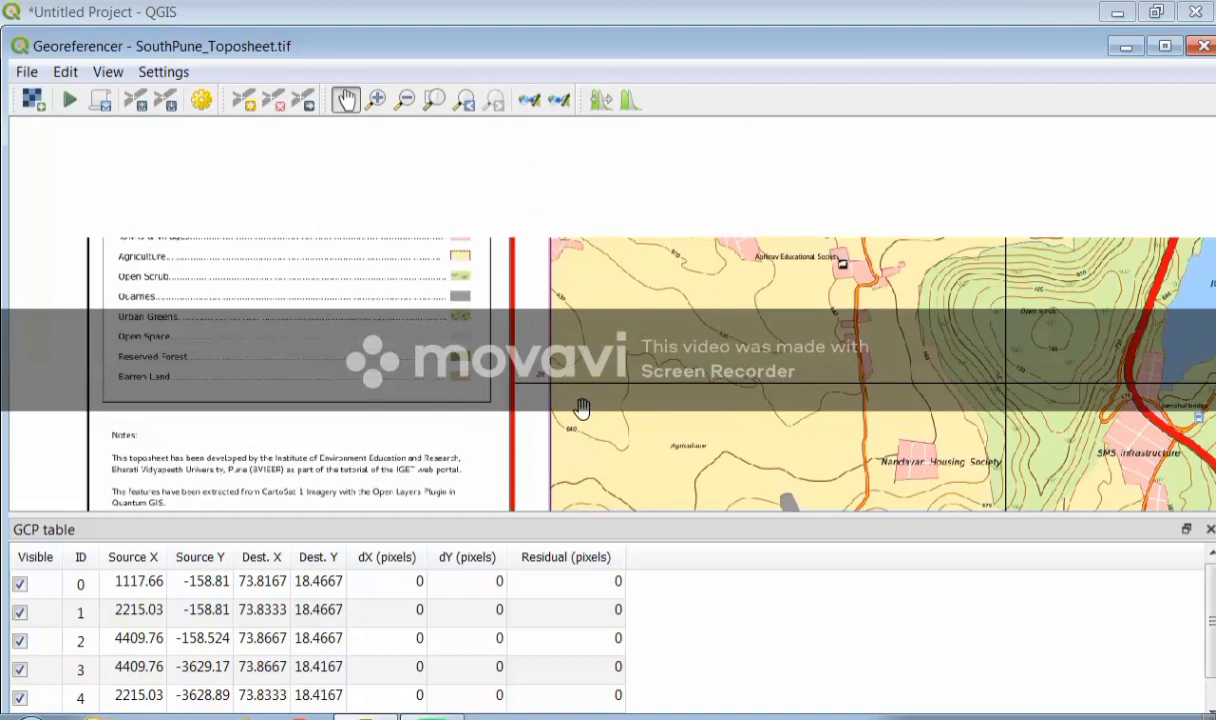
scroll(582, 408, "up", 1)
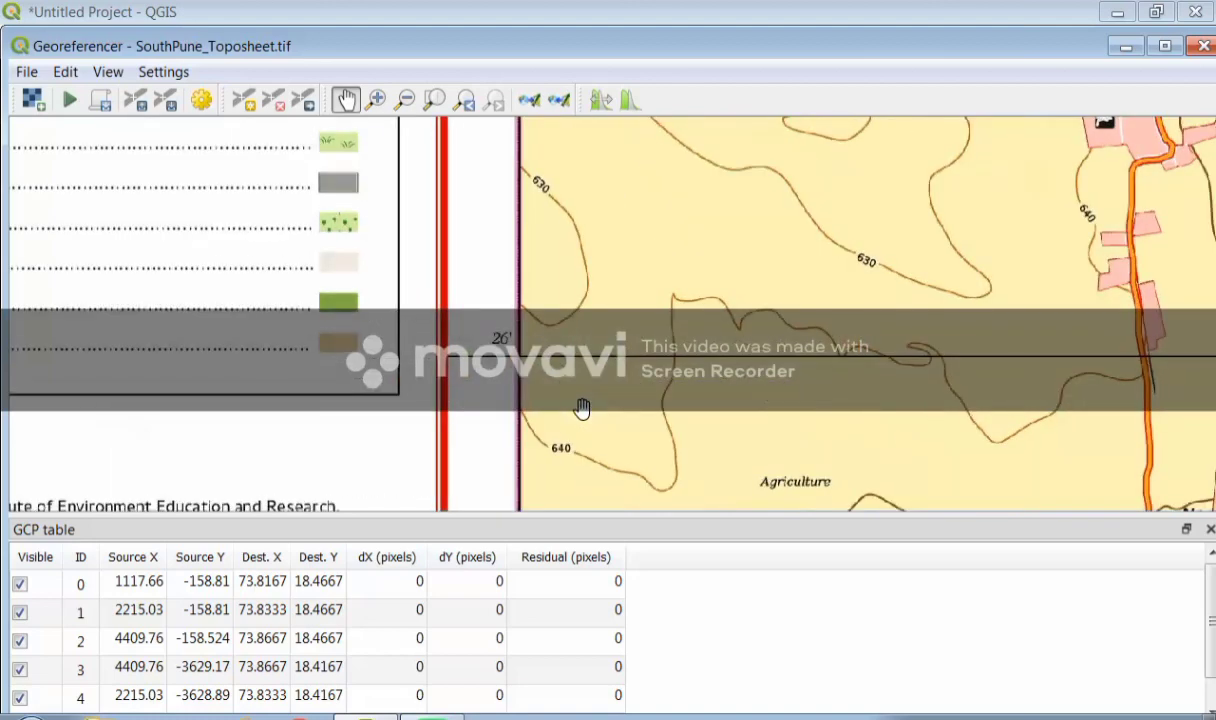
scroll(582, 408, "up", 1)
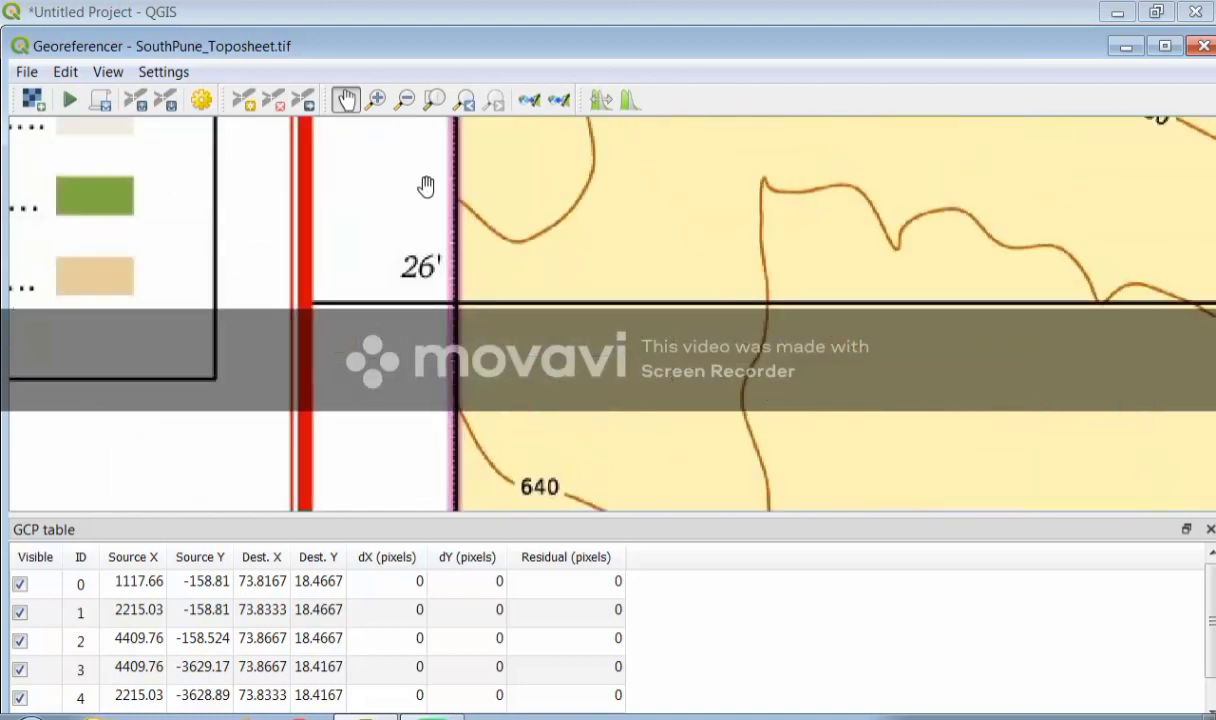
left_click_drag(464, 172, 497, 411)
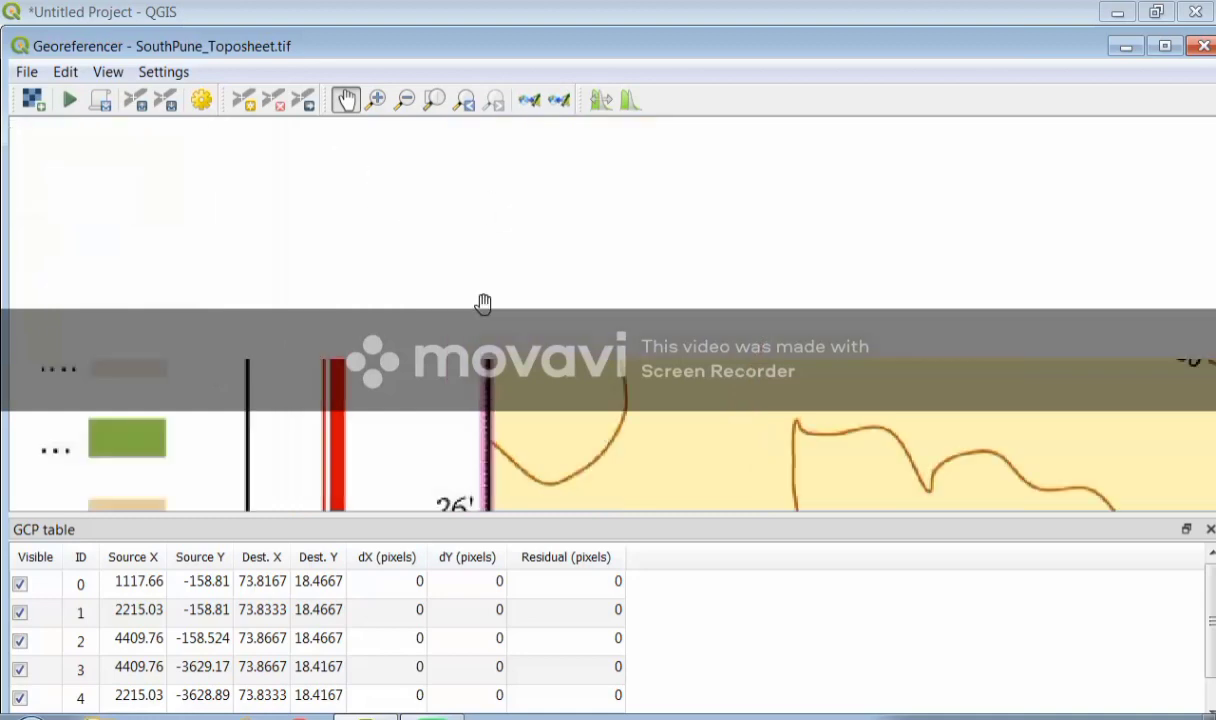
left_click_drag(465, 244, 466, 405)
left_click_drag(495, 237, 476, 484)
scroll(507, 428, "down", 2)
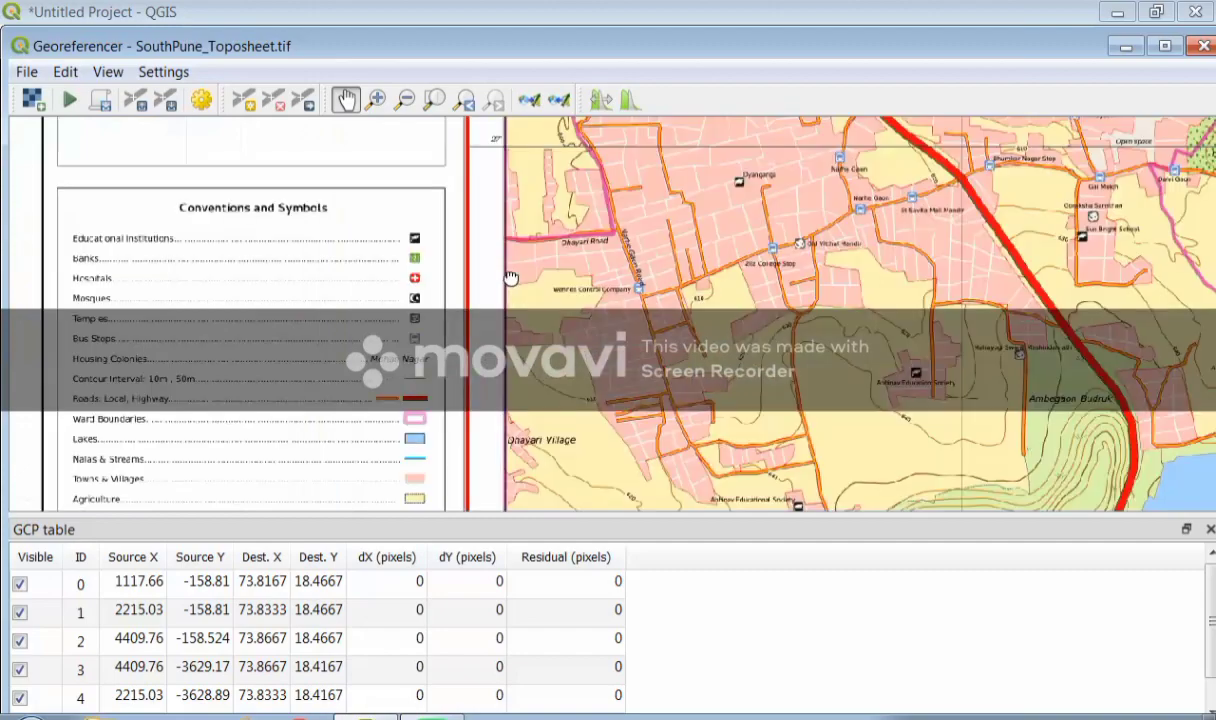
left_click_drag(510, 277, 504, 450)
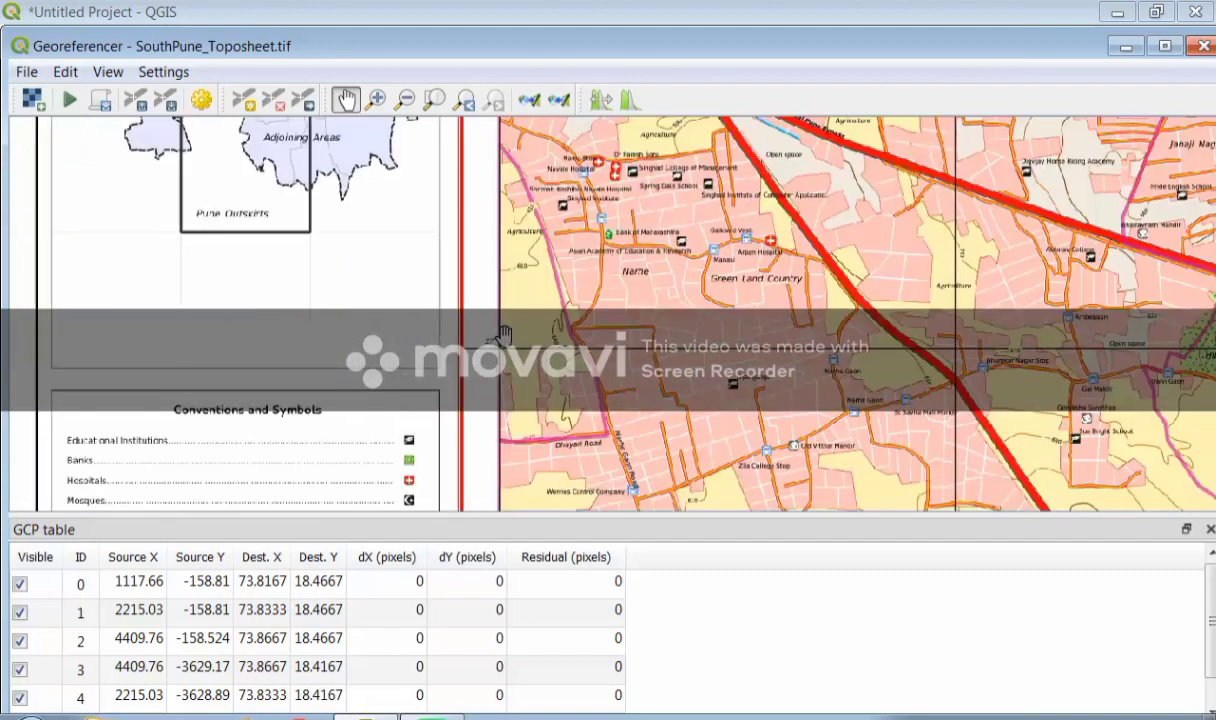
left_click_drag(478, 320, 515, 530)
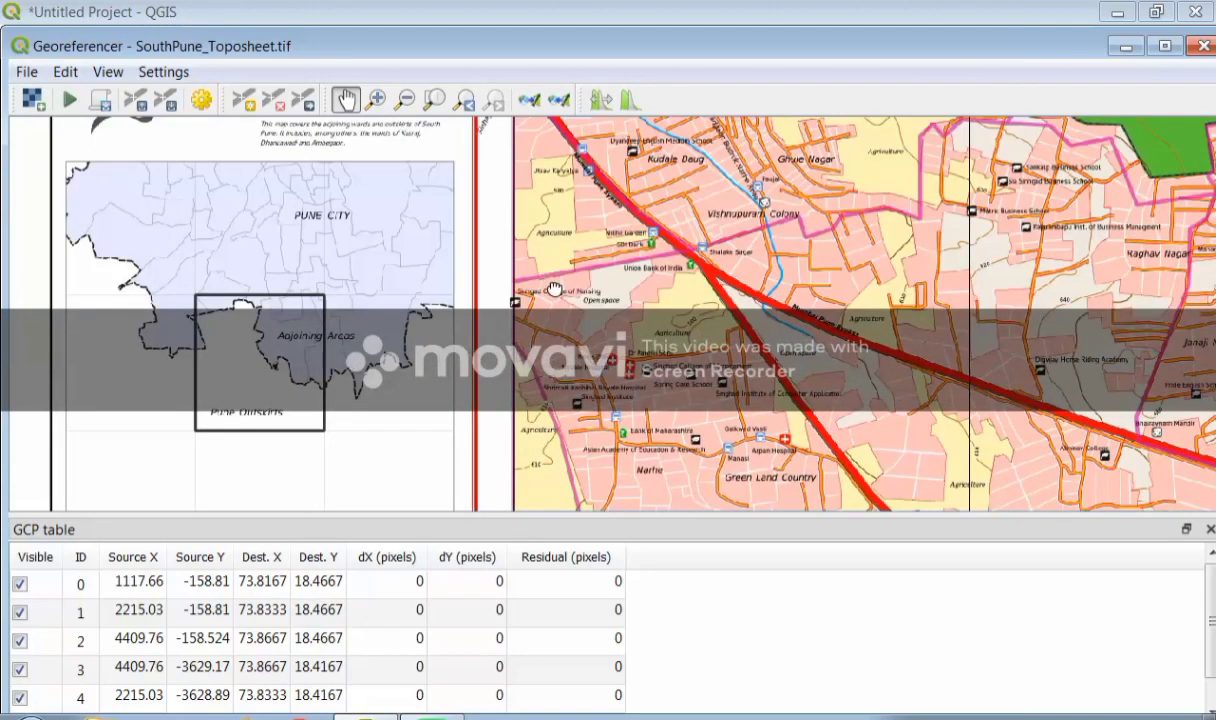
left_click_drag(554, 282, 549, 413)
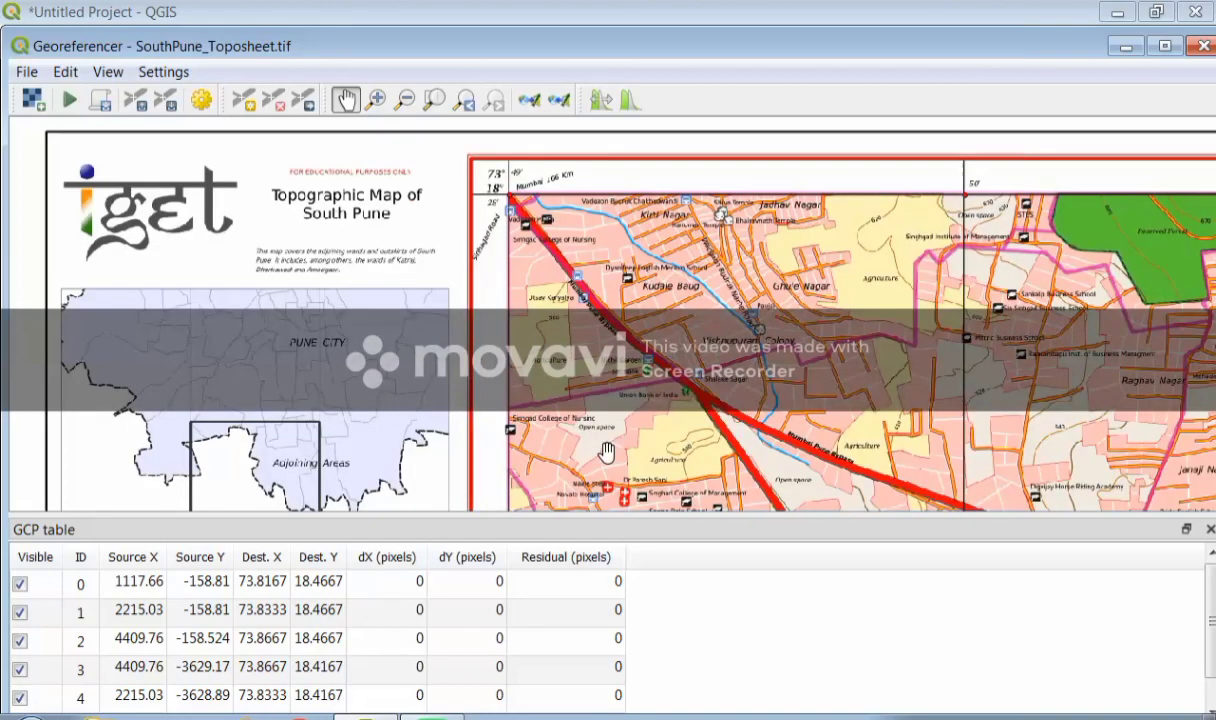
left_click_drag(616, 460, 559, 245)
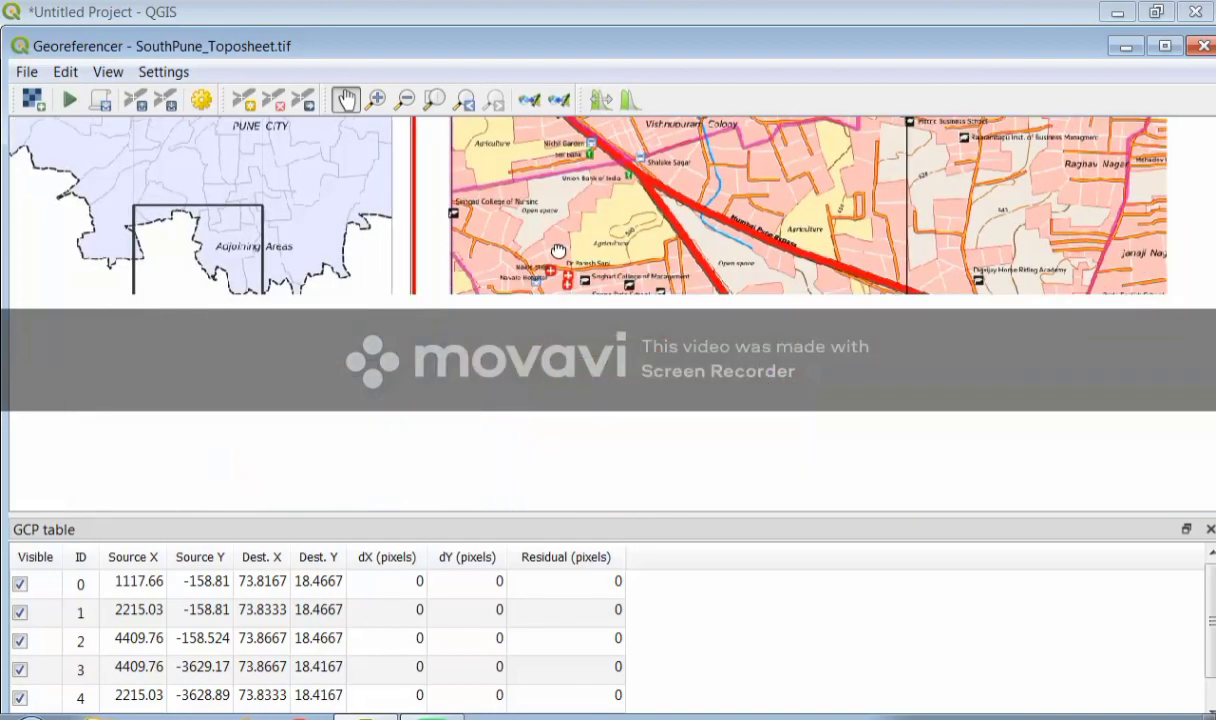
scroll(491, 375, "up", 3)
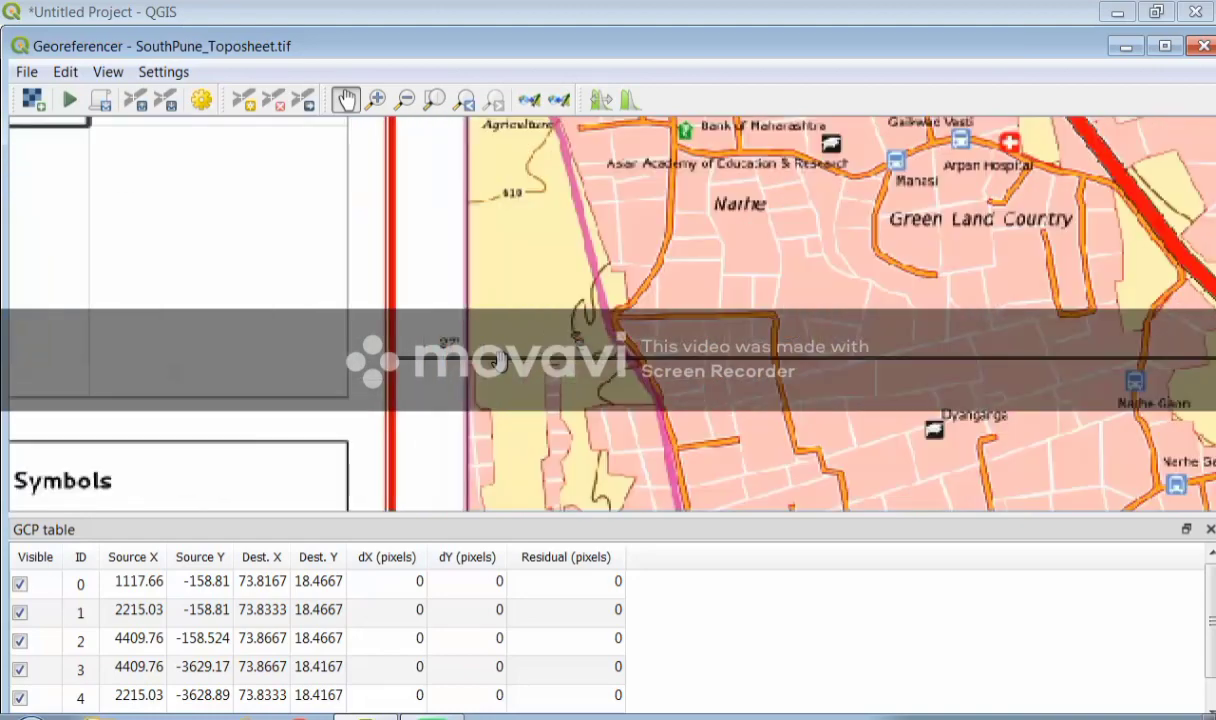
scroll(497, 360, "up", 1)
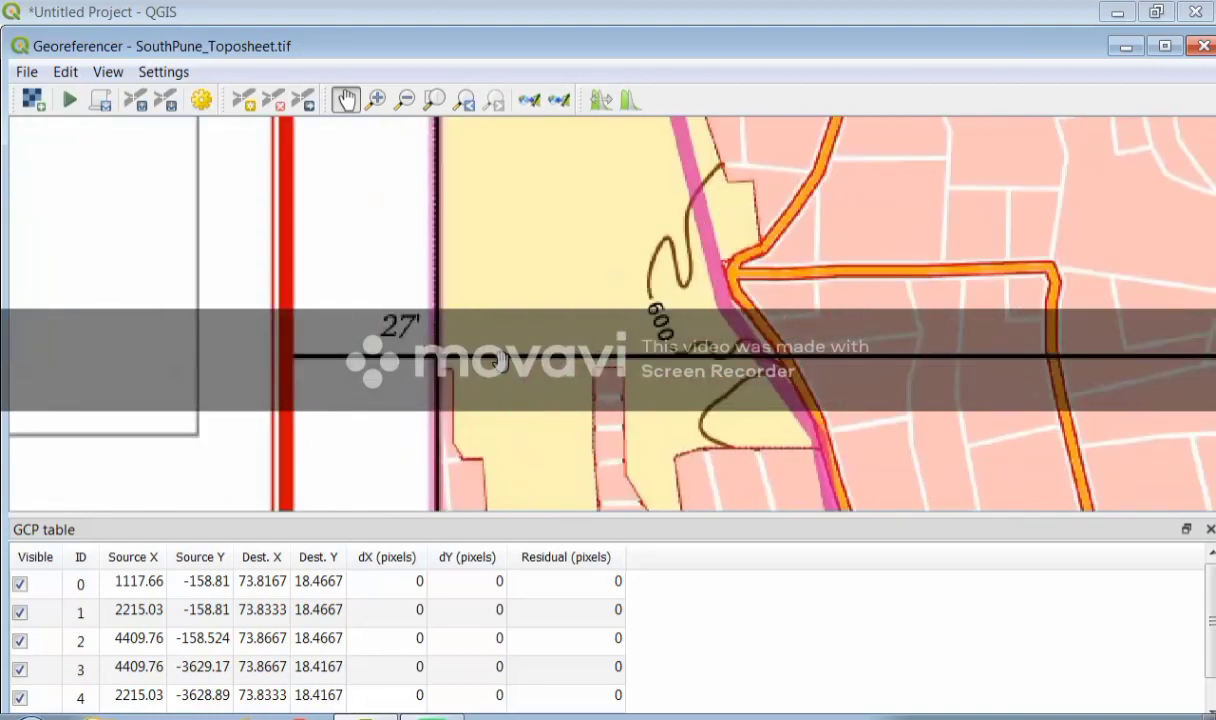
left_click(244, 99)
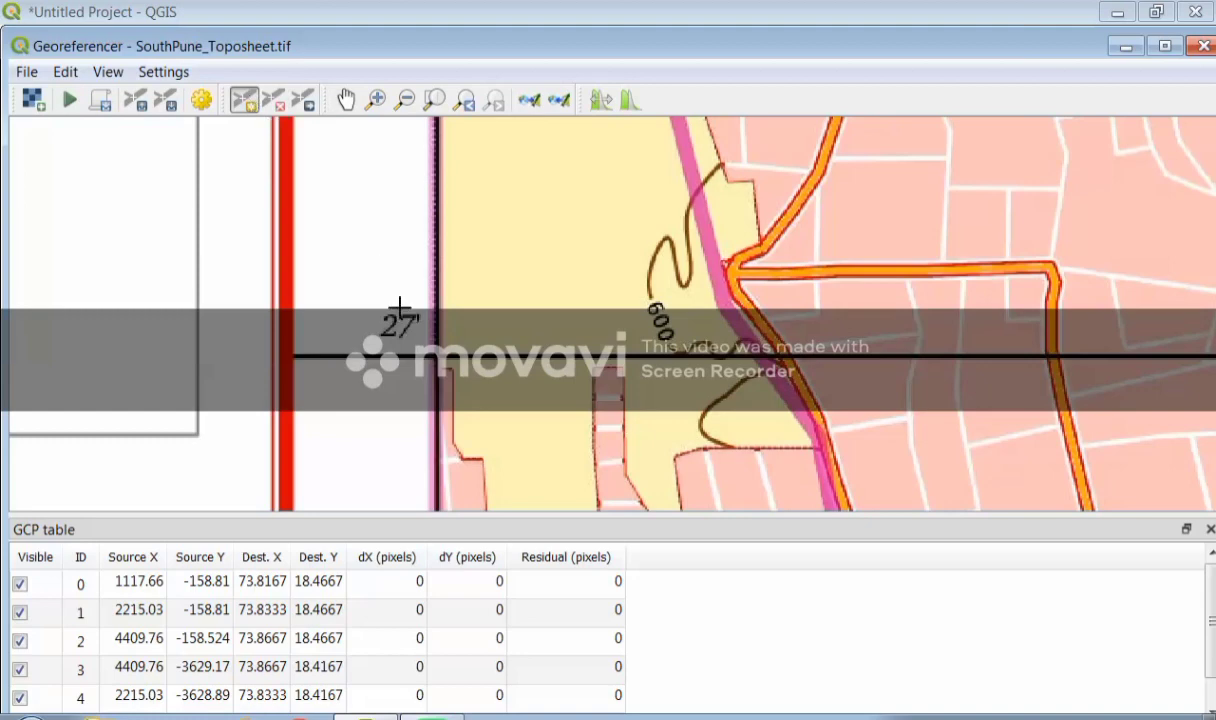
scroll(395, 335, "up", 1)
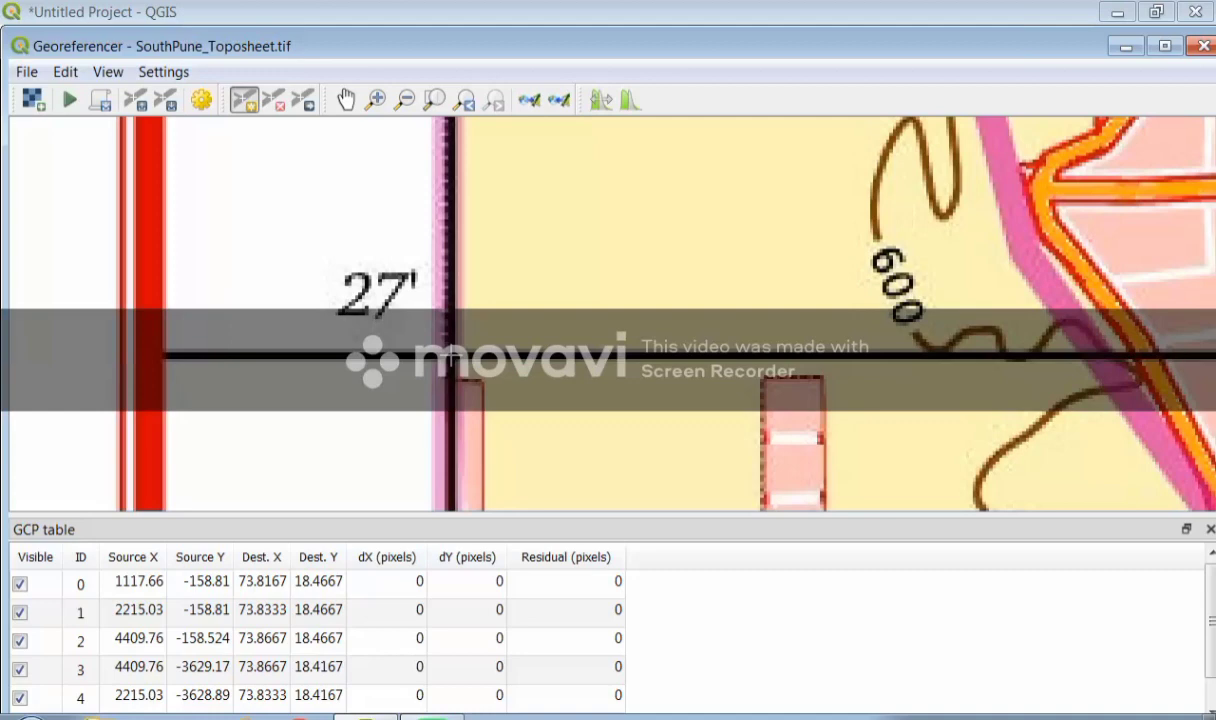
Step: Add a ground control point where the 27' parallel meets the map's western grid line, with X / East 72 49 and Y / North 18 27
left_click(451, 356)
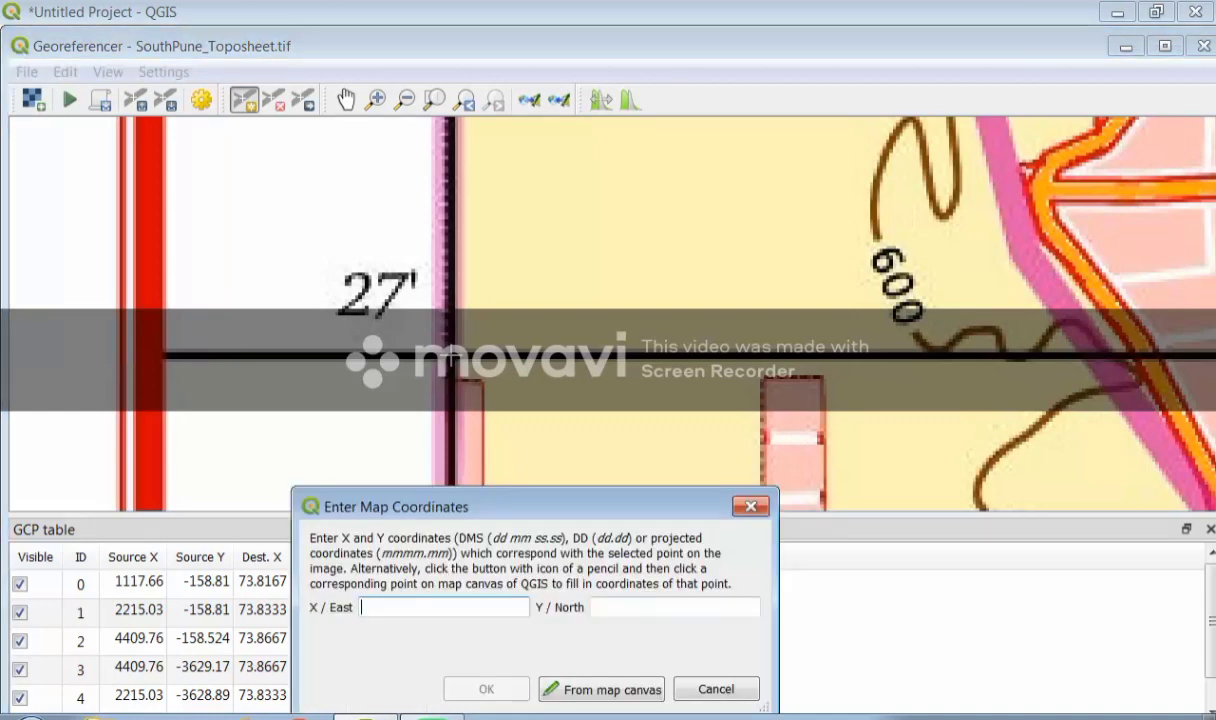
type("72 49")
left_click(637, 607)
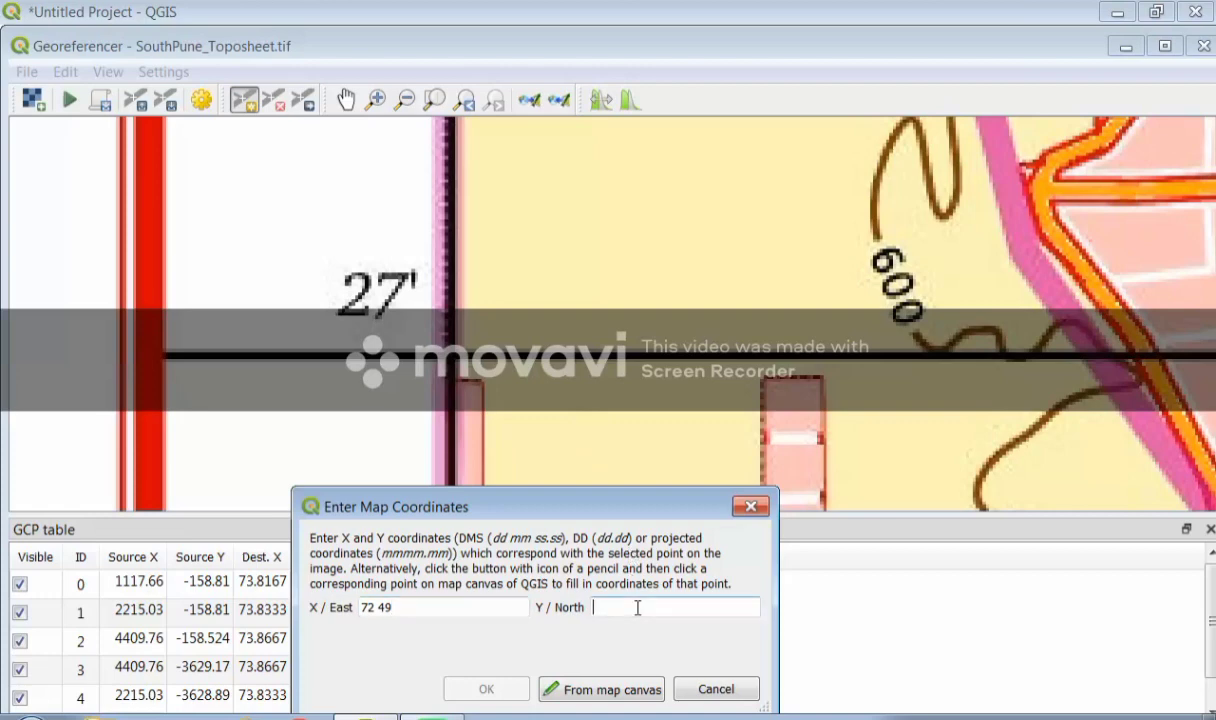
type("18 2")
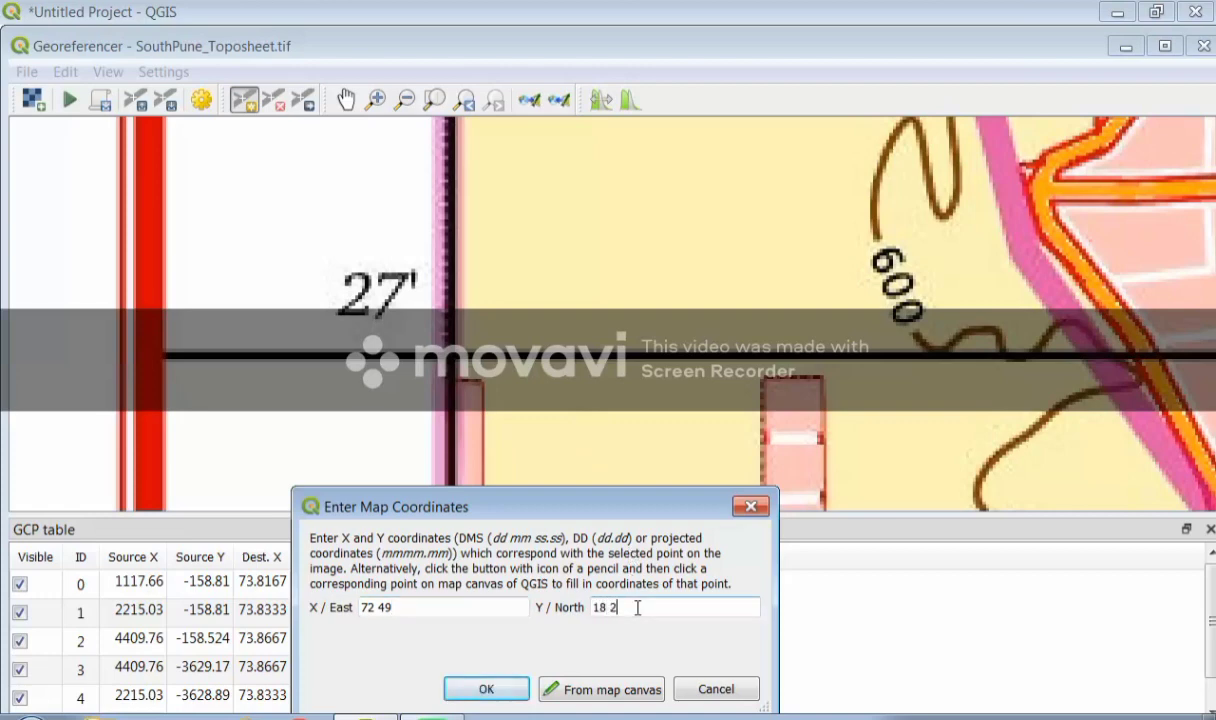
type("5")
key("Return")
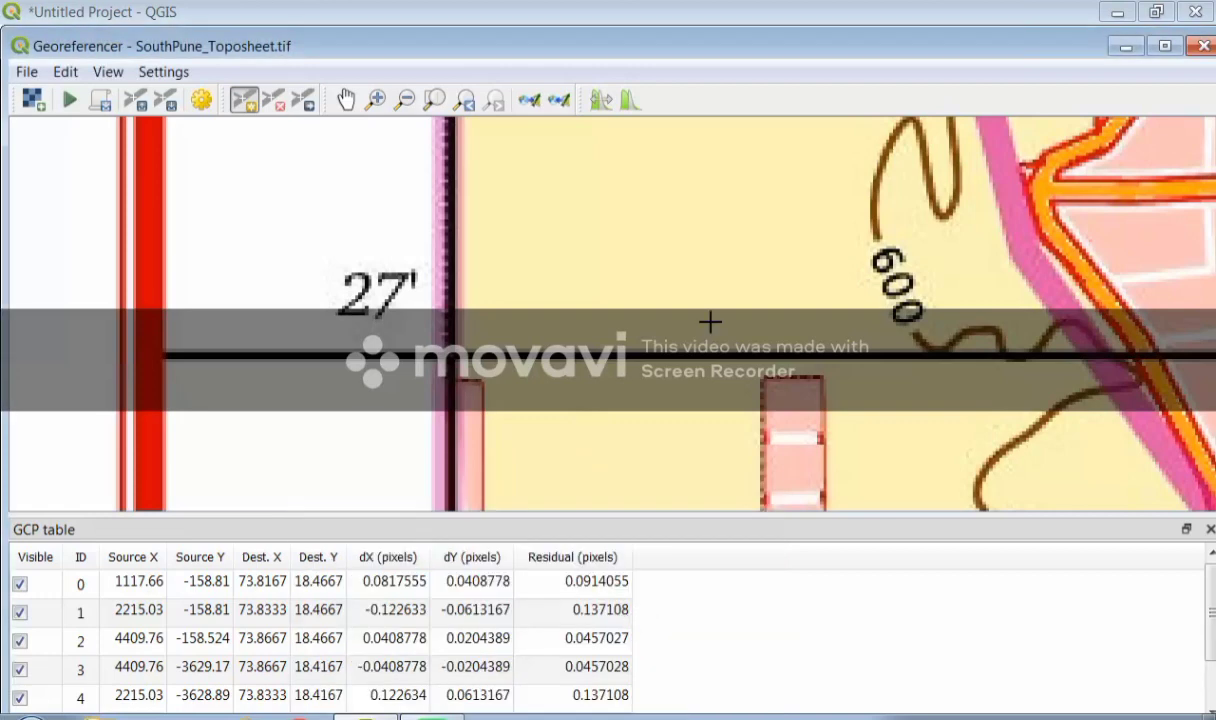
Step: Review the placed ground control points across the whole map sheet and their residuals in the GCP table
scroll(712, 320, "down", 5)
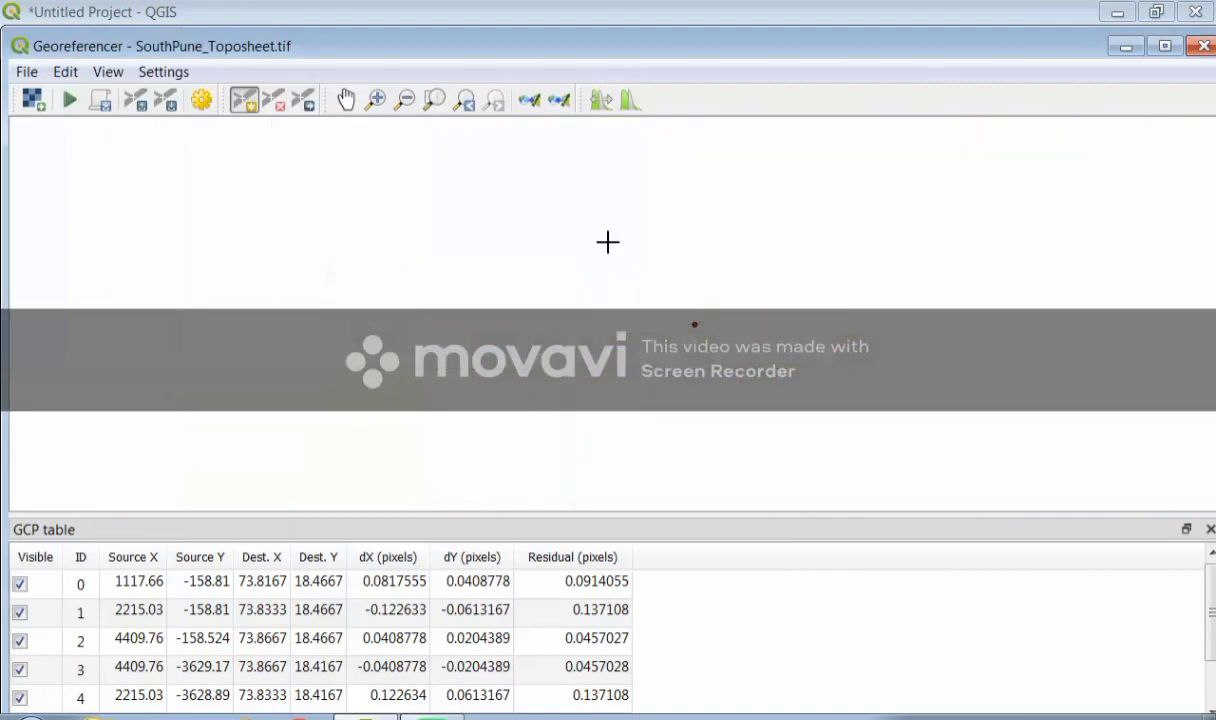
left_click(346, 99)
left_click_drag(735, 268, 391, 279)
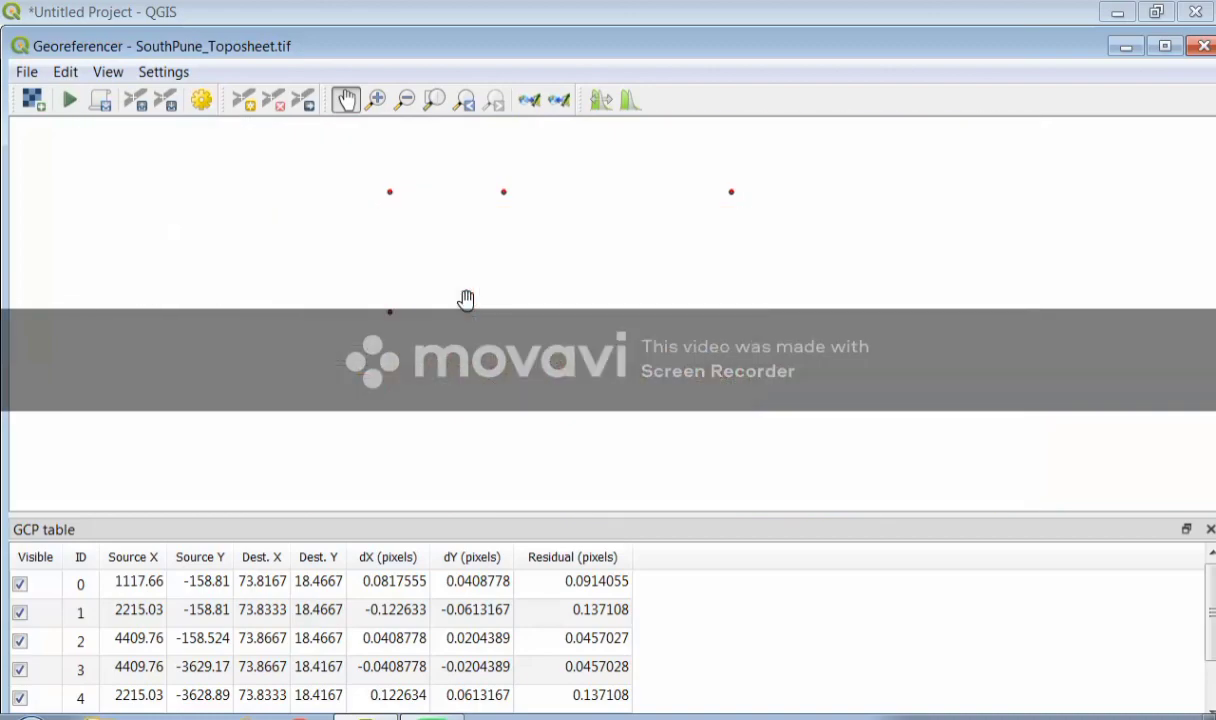
left_click_drag(490, 318, 540, 285)
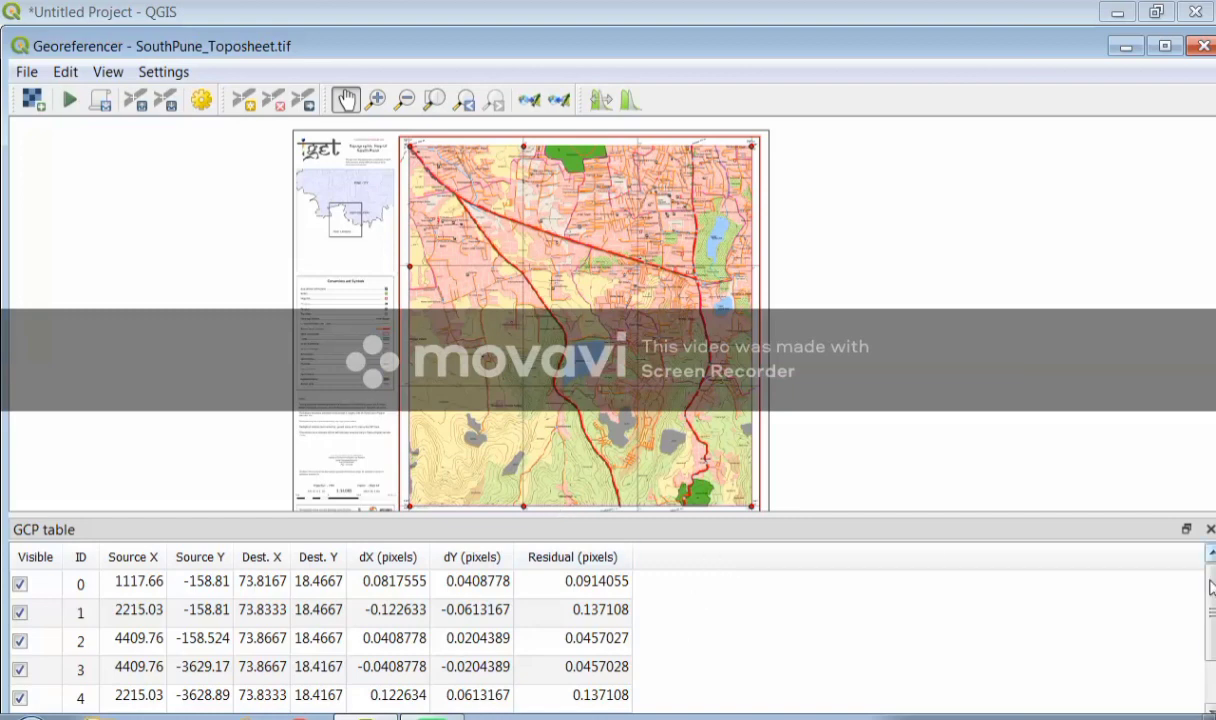
left_click_drag(1210, 603, 1213, 635)
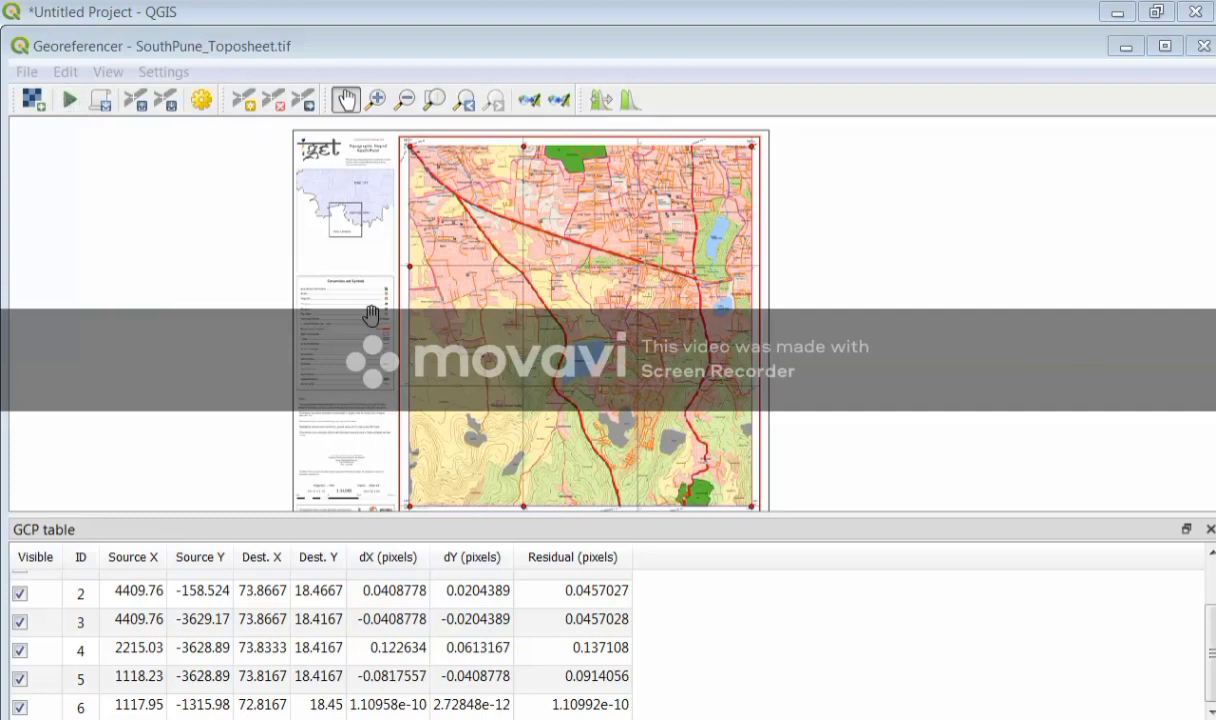
left_click(72, 111)
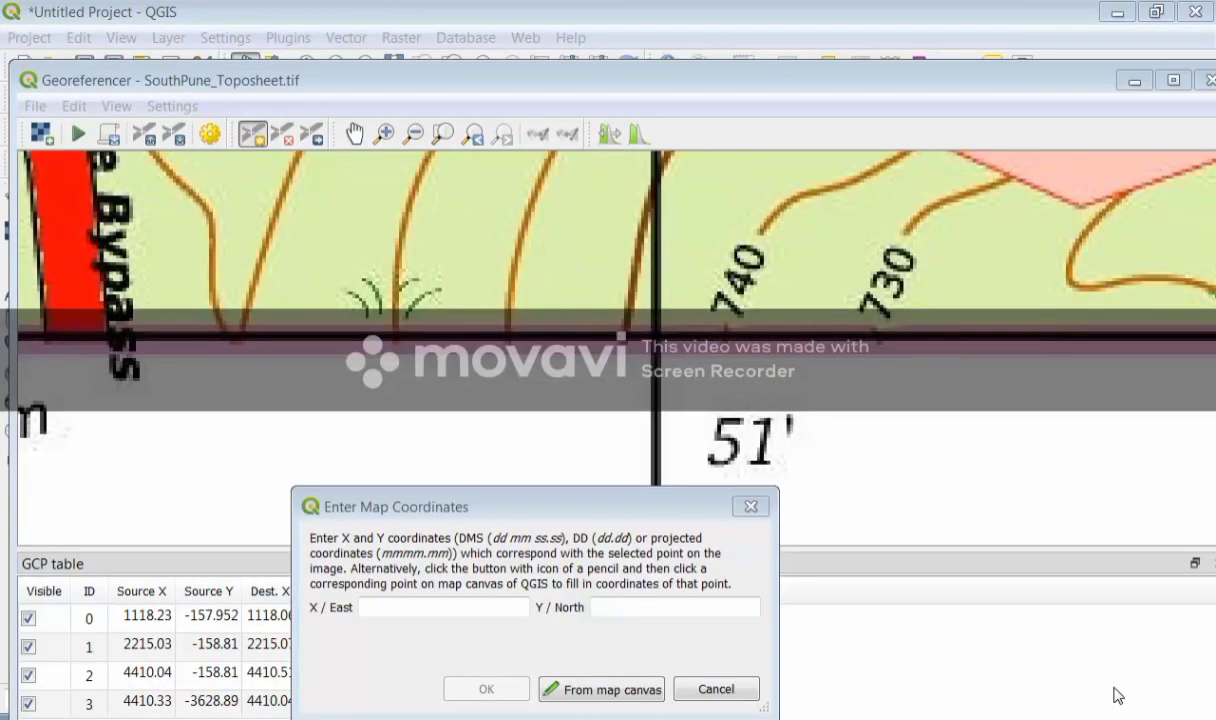
Step: Complete the control point at the 51' meridian on the lower grid line by picking the same crossing from the map canvas
left_click(620, 690)
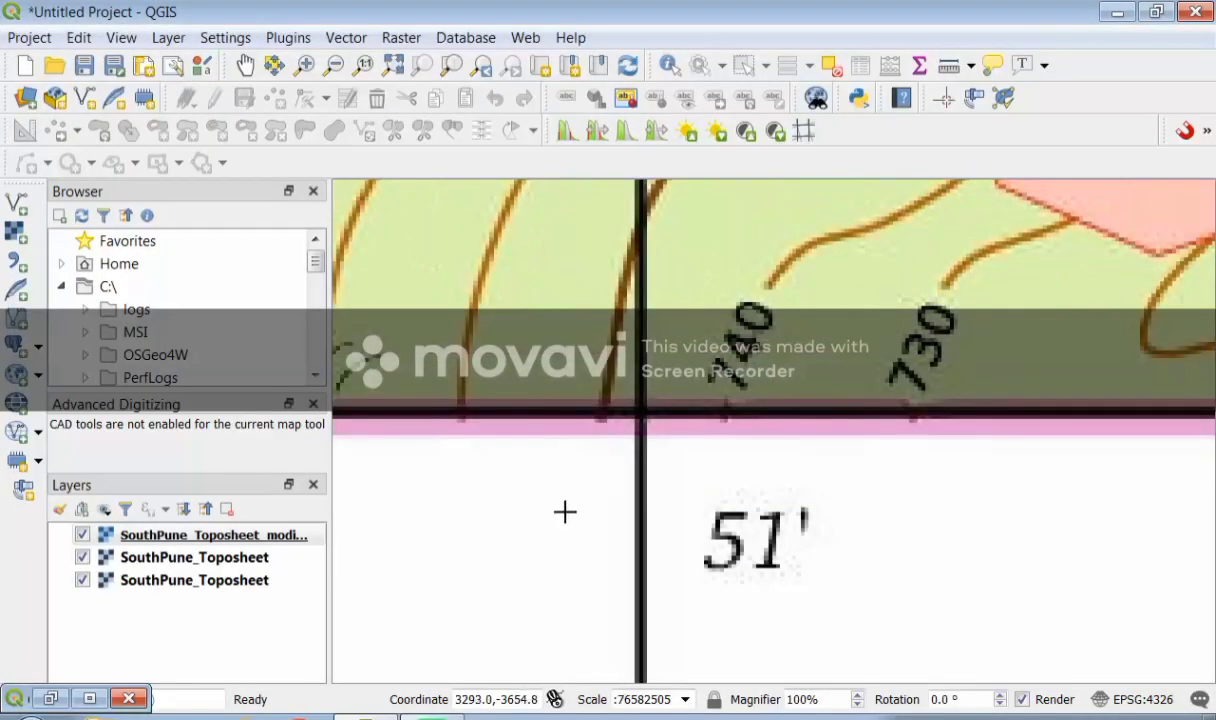
left_click(642, 412)
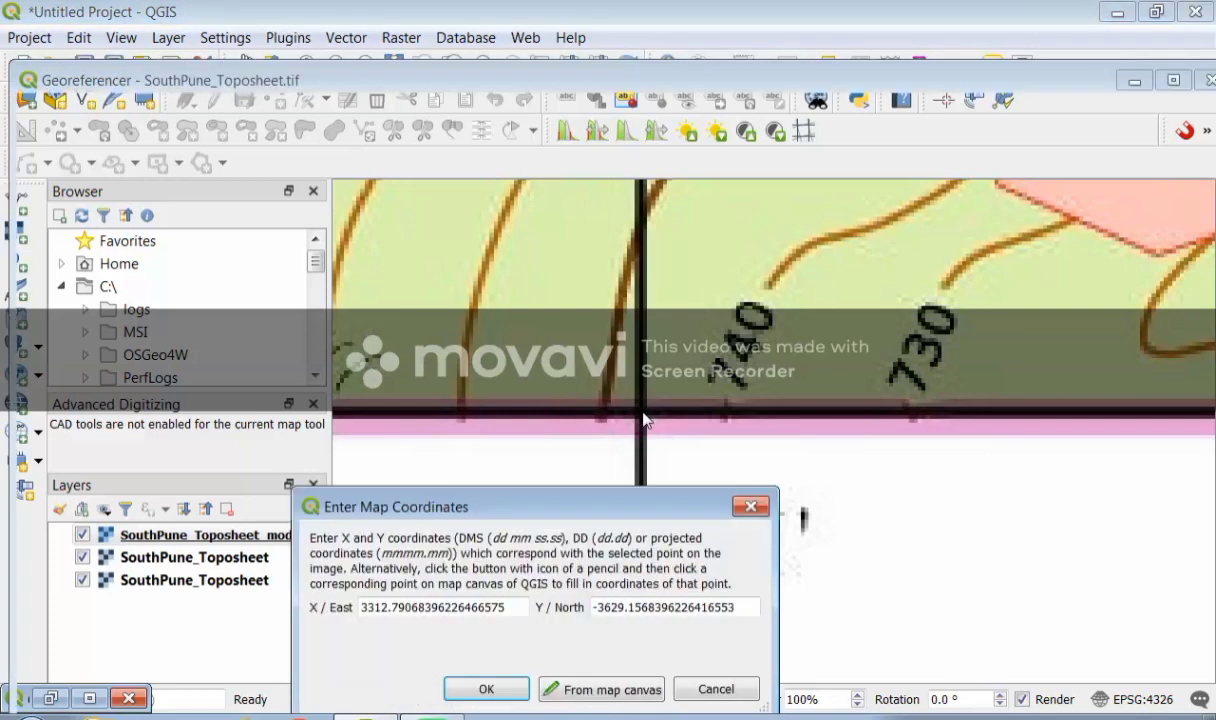
left_click(487, 689)
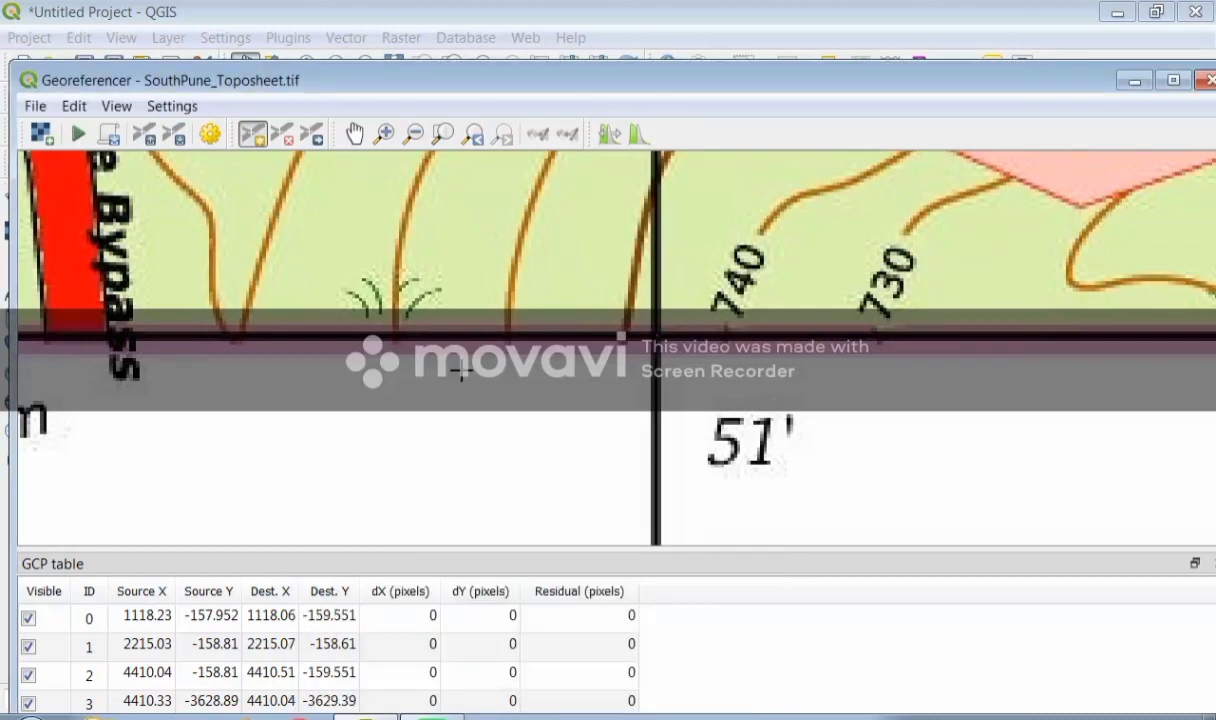
Step: Place a ground control point in the Georeferencer where the 50' meridian meets the map's lower grid line
scroll(481, 393, "down", 5)
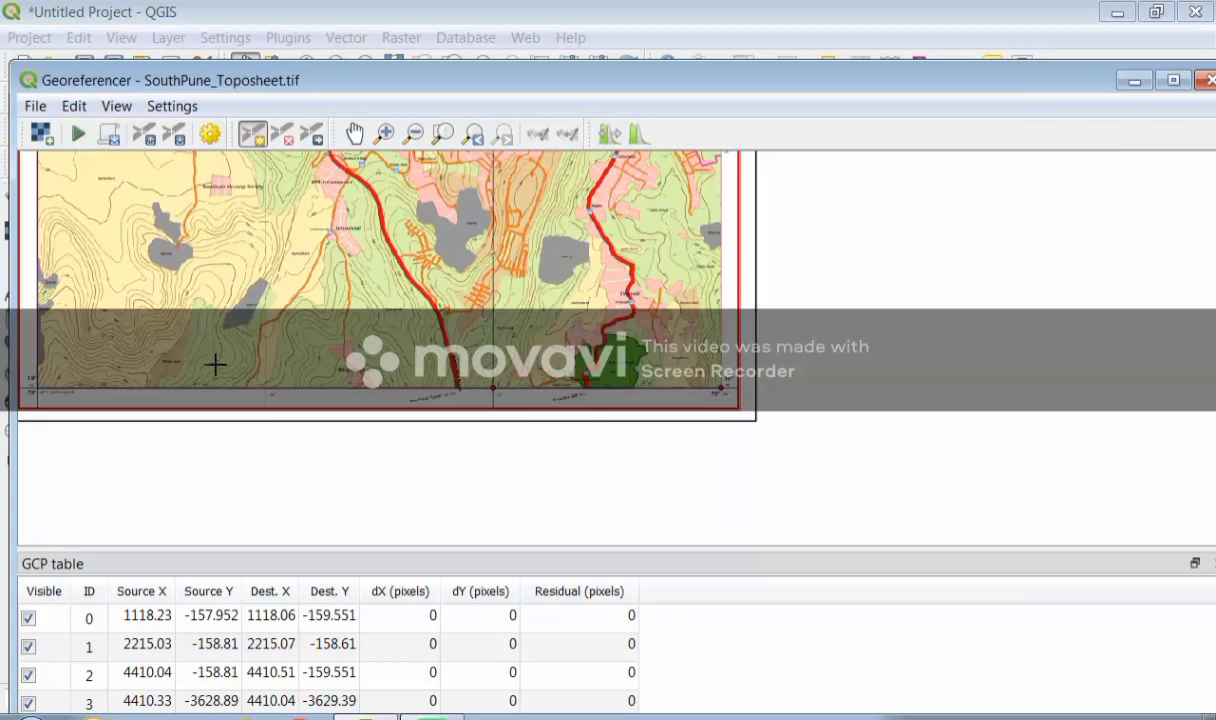
scroll(248, 363, "up", 1)
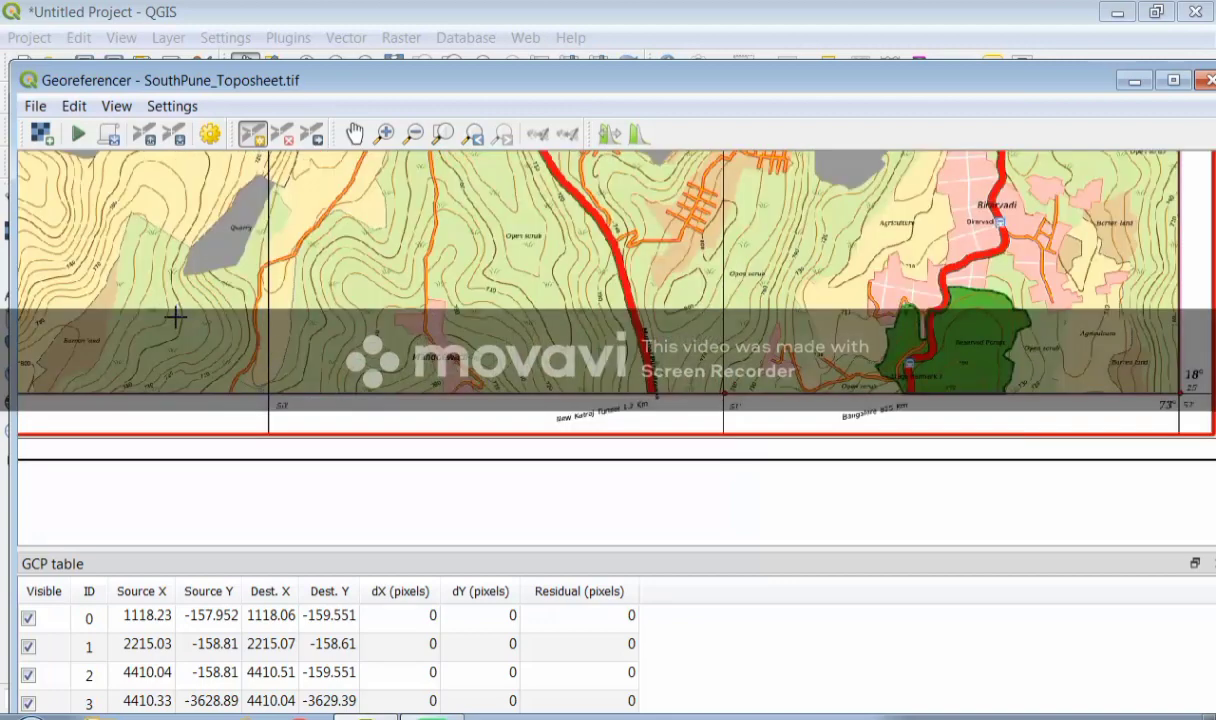
left_click(355, 133)
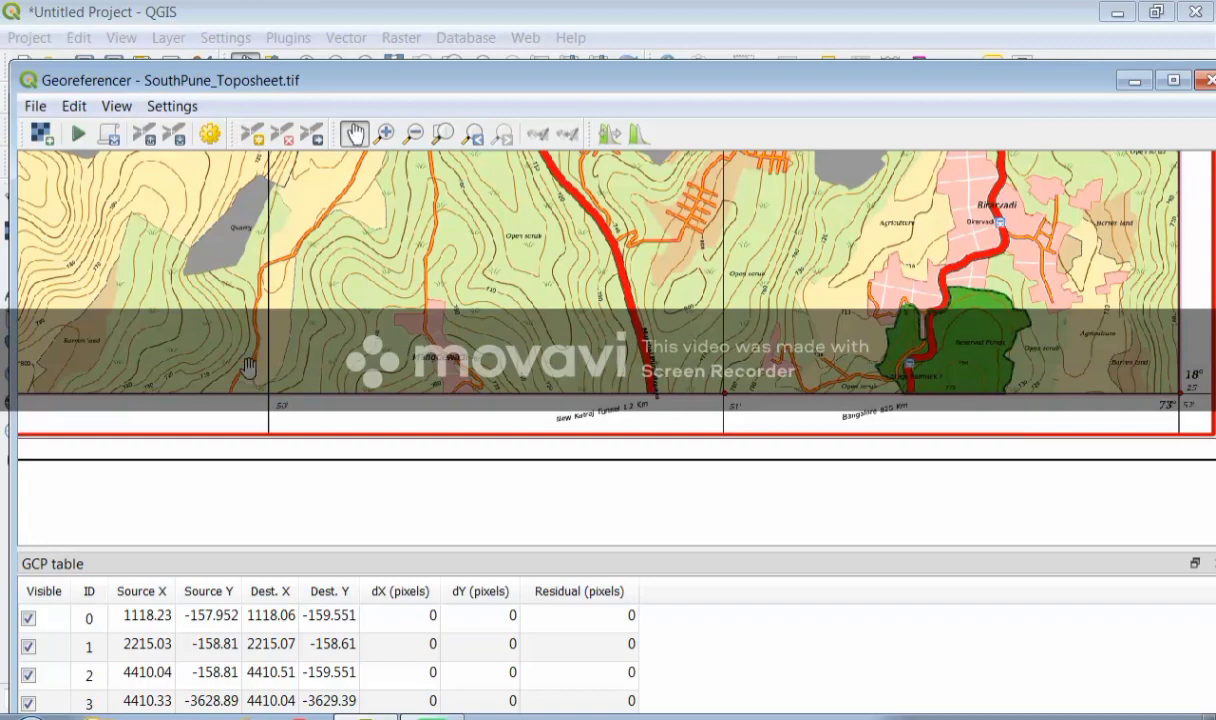
left_click_drag(248, 367, 648, 347)
scroll(648, 347, "up", 3)
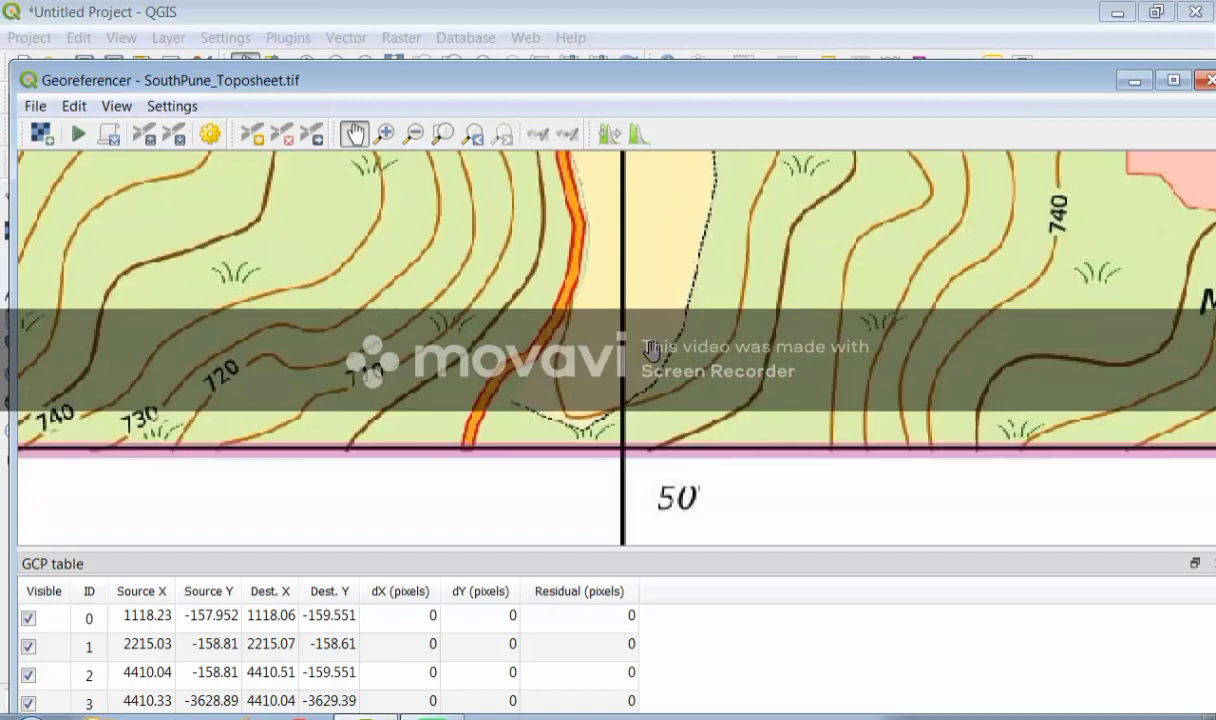
scroll(731, 494, "up", 1)
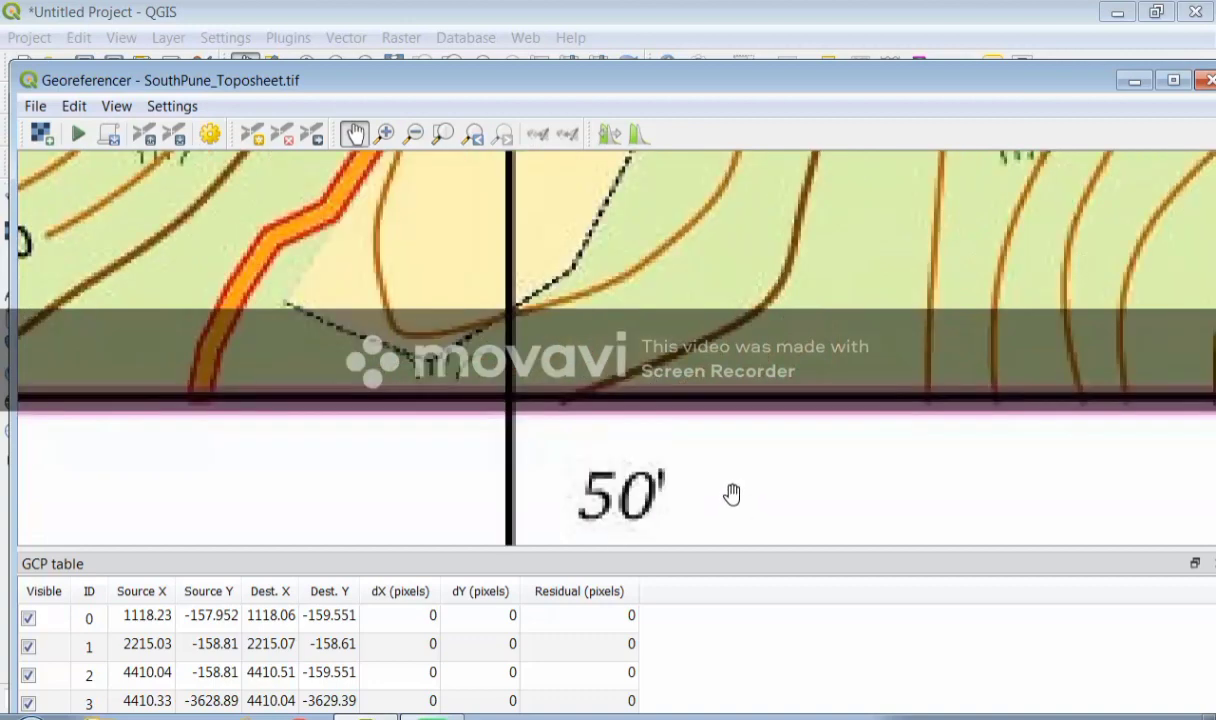
scroll(731, 494, "up", 1)
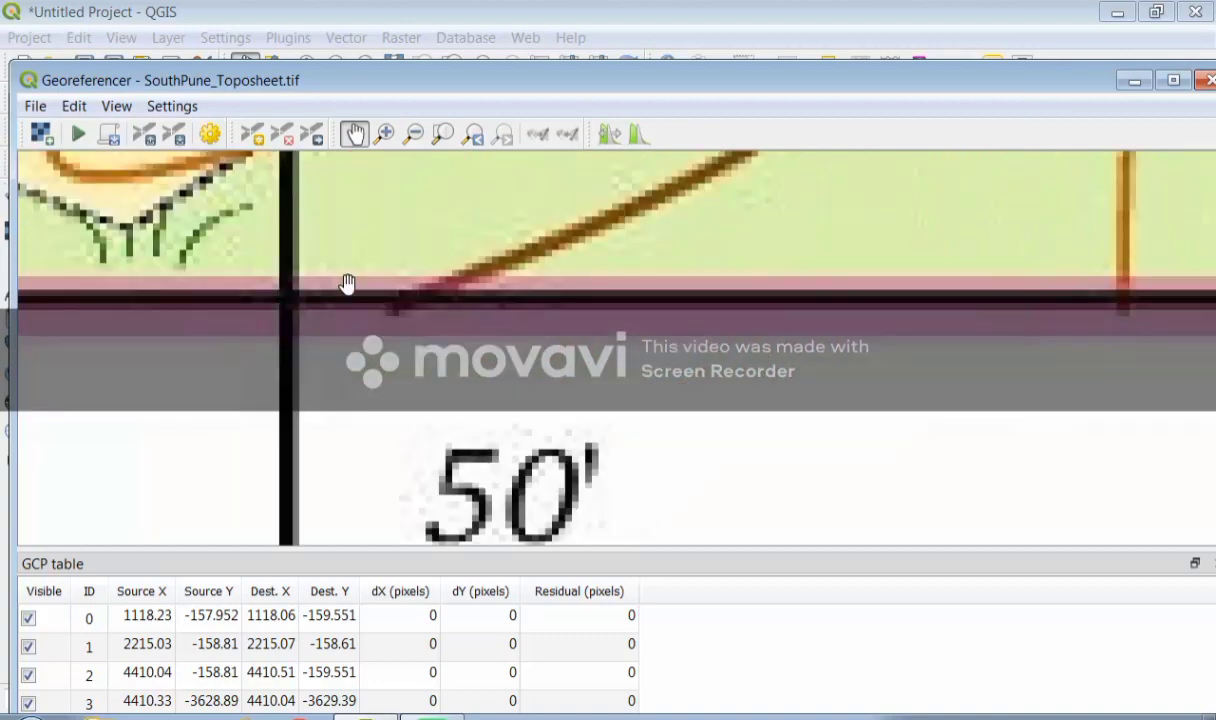
left_click(253, 133)
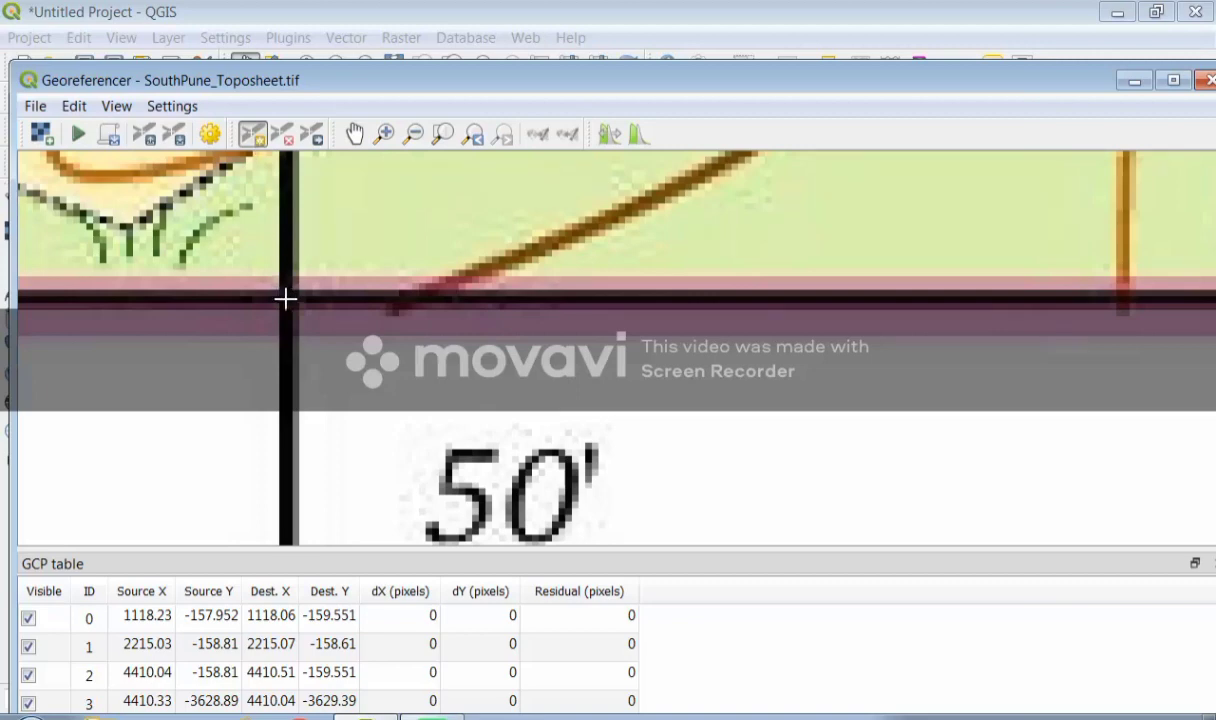
left_click(285, 298)
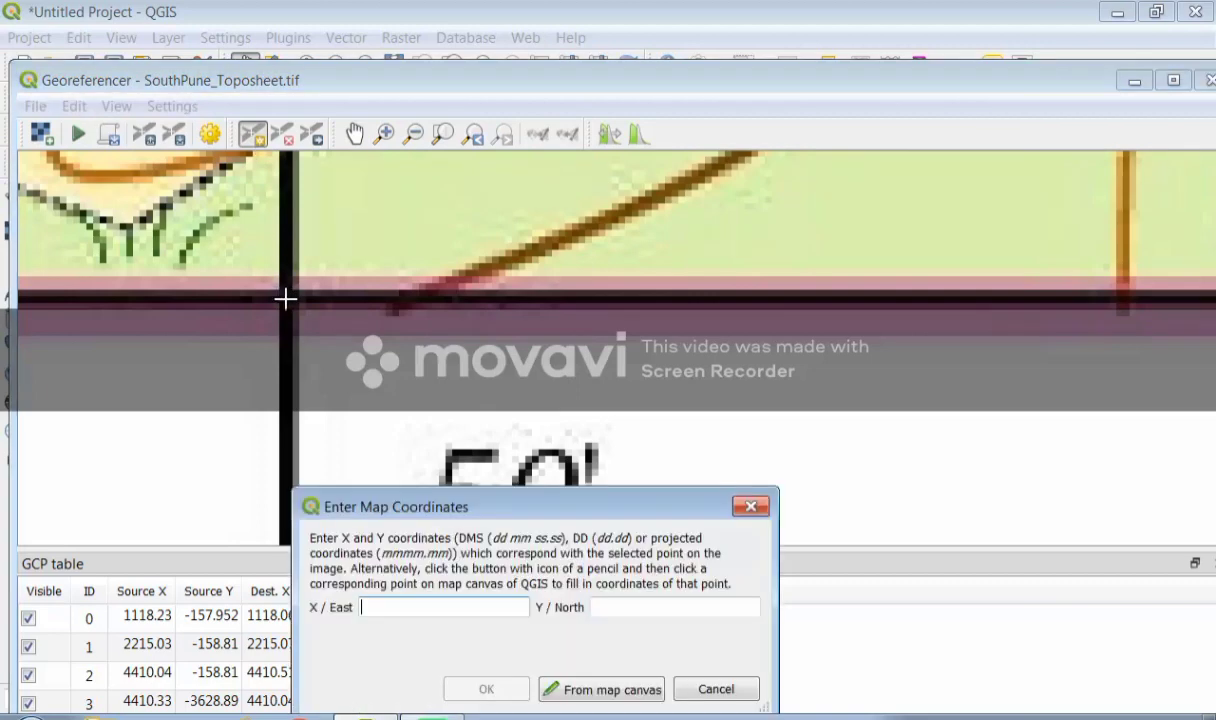
Step: Bring the matching crossing of the 50' meridian and the lower grid line into close view on the main map canvas
left_click(579, 689)
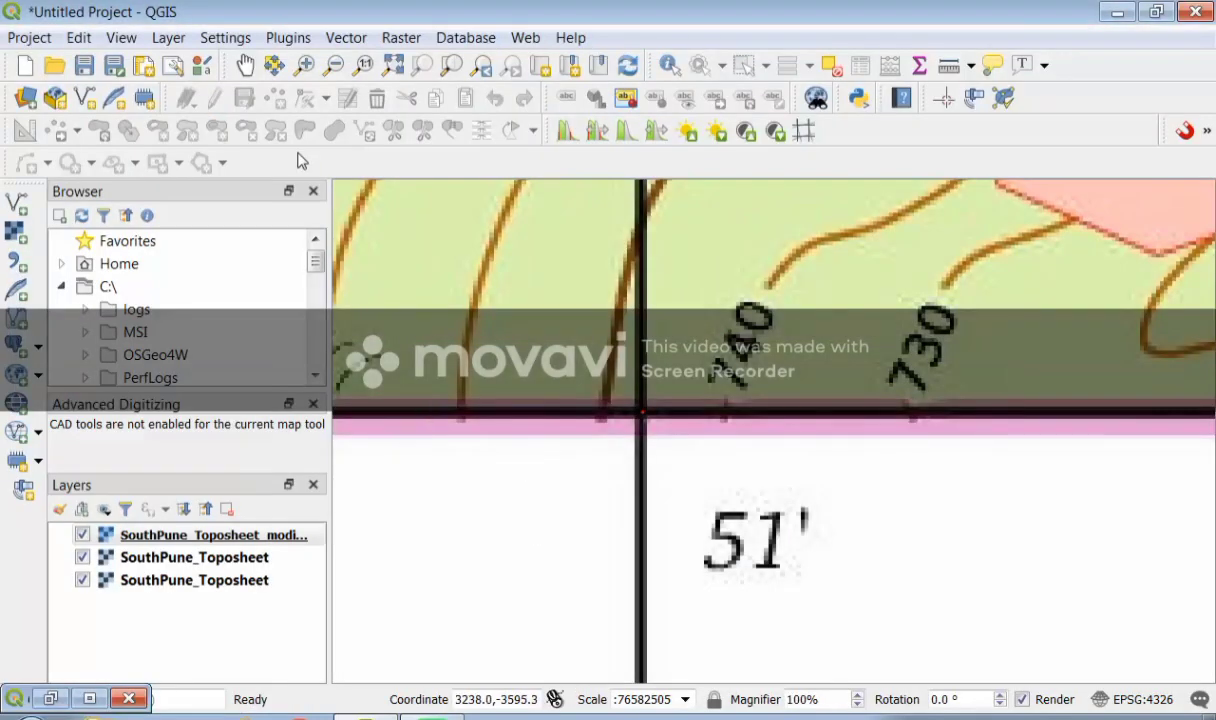
left_click(247, 66)
left_click_drag(647, 432, 896, 356)
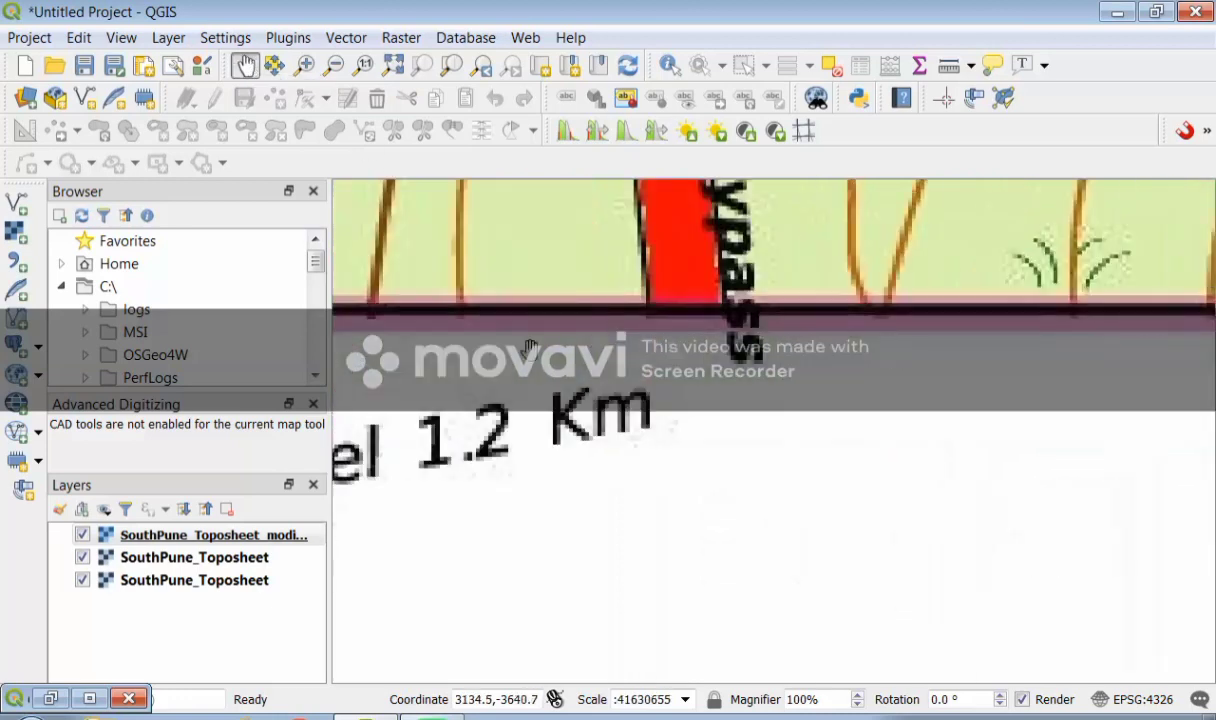
left_click_drag(530, 345, 1211, 344)
left_click_drag(570, 312, 1200, 300)
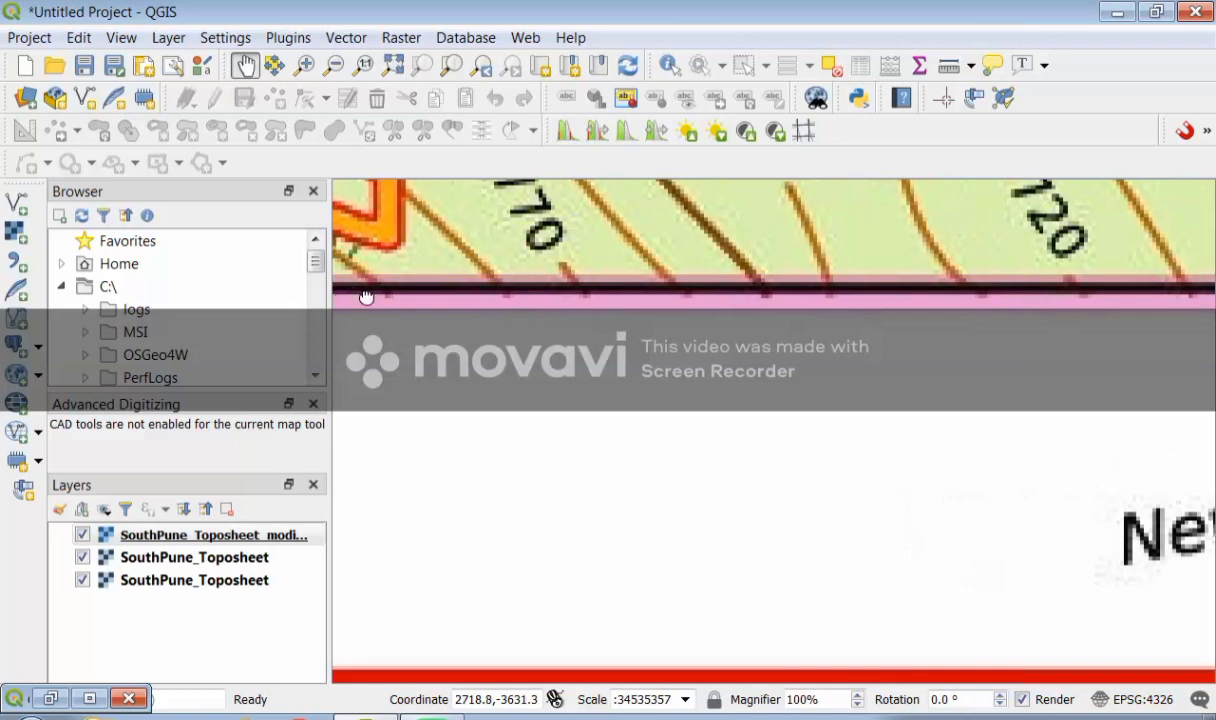
left_click_drag(364, 298, 1117, 271)
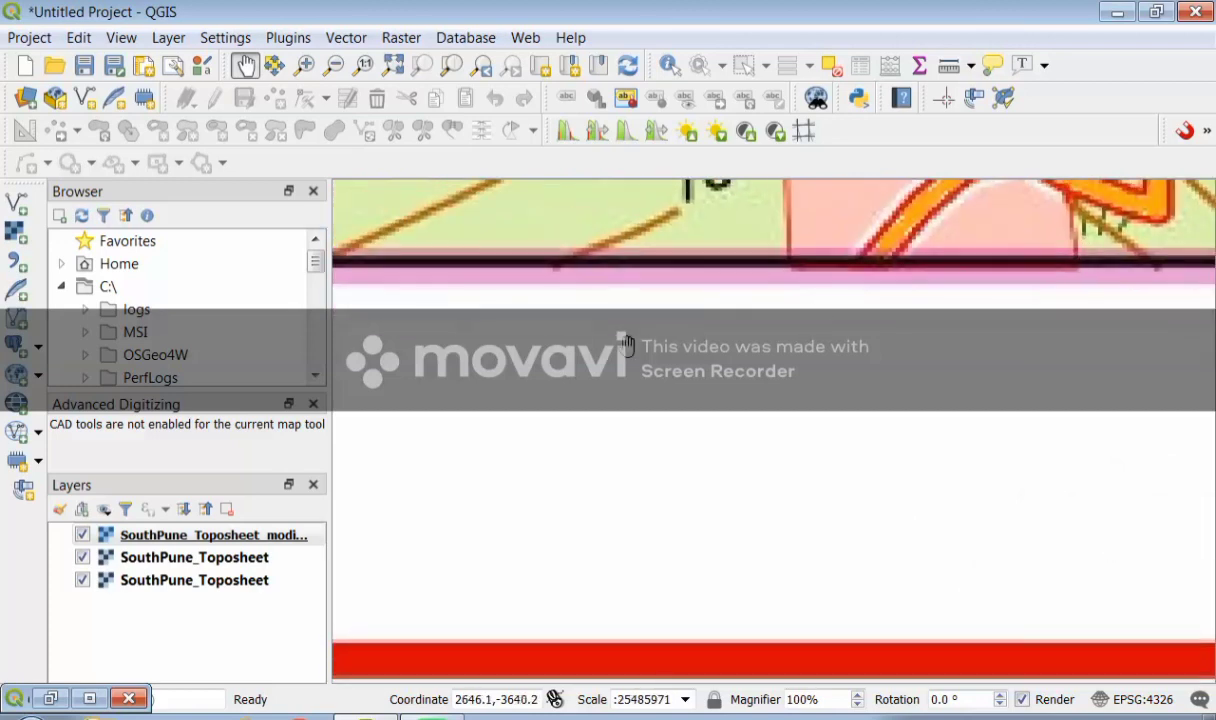
left_click_drag(718, 437, 966, 392)
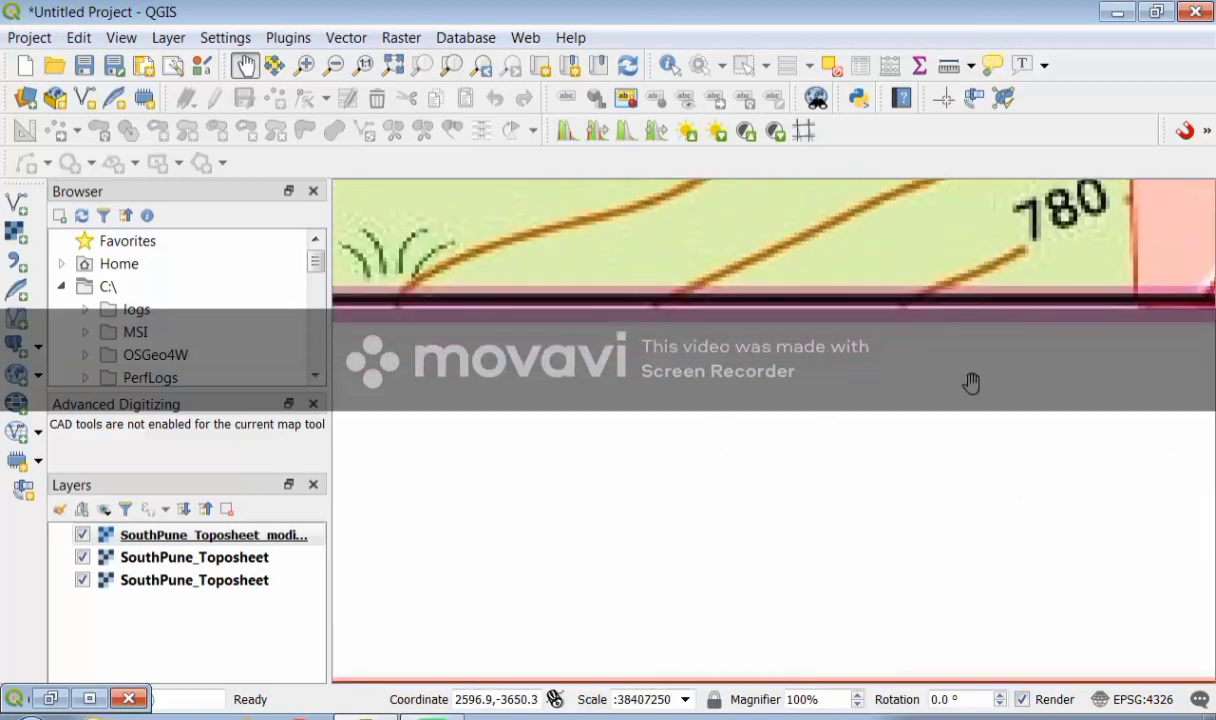
scroll(980, 379, "down", 2)
scroll(987, 380, "down", 2)
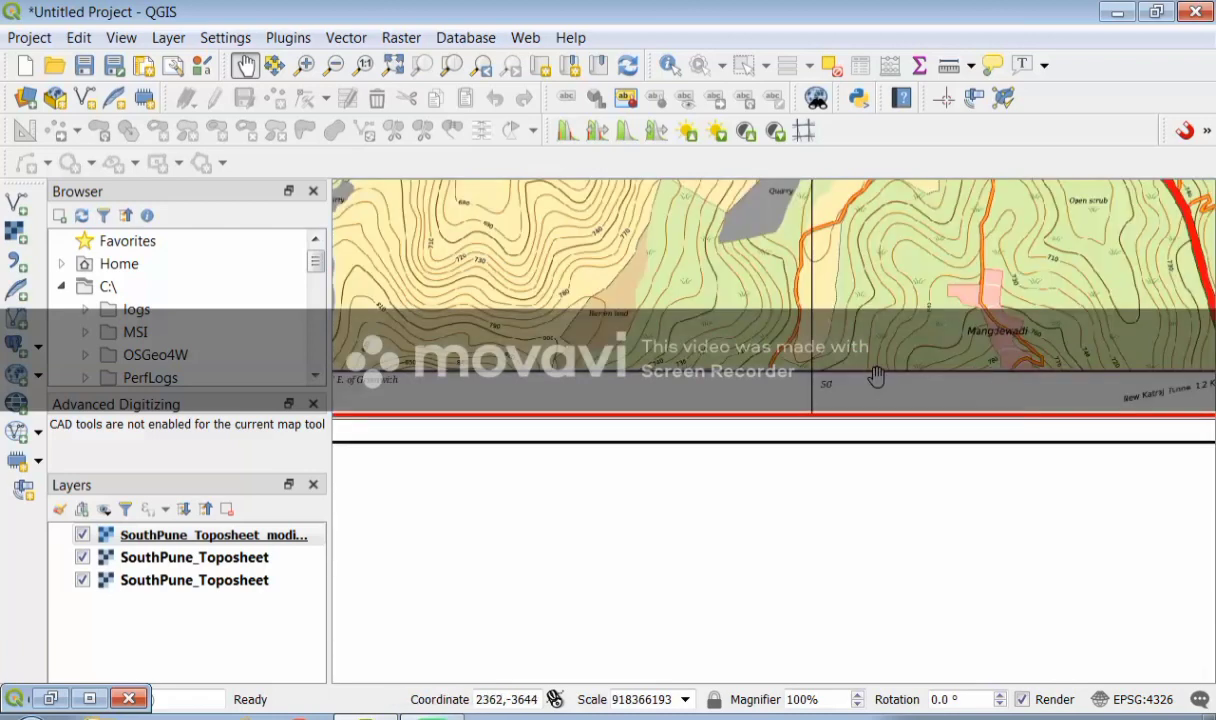
left_click_drag(840, 370, 831, 414)
scroll(937, 547, "down", 2)
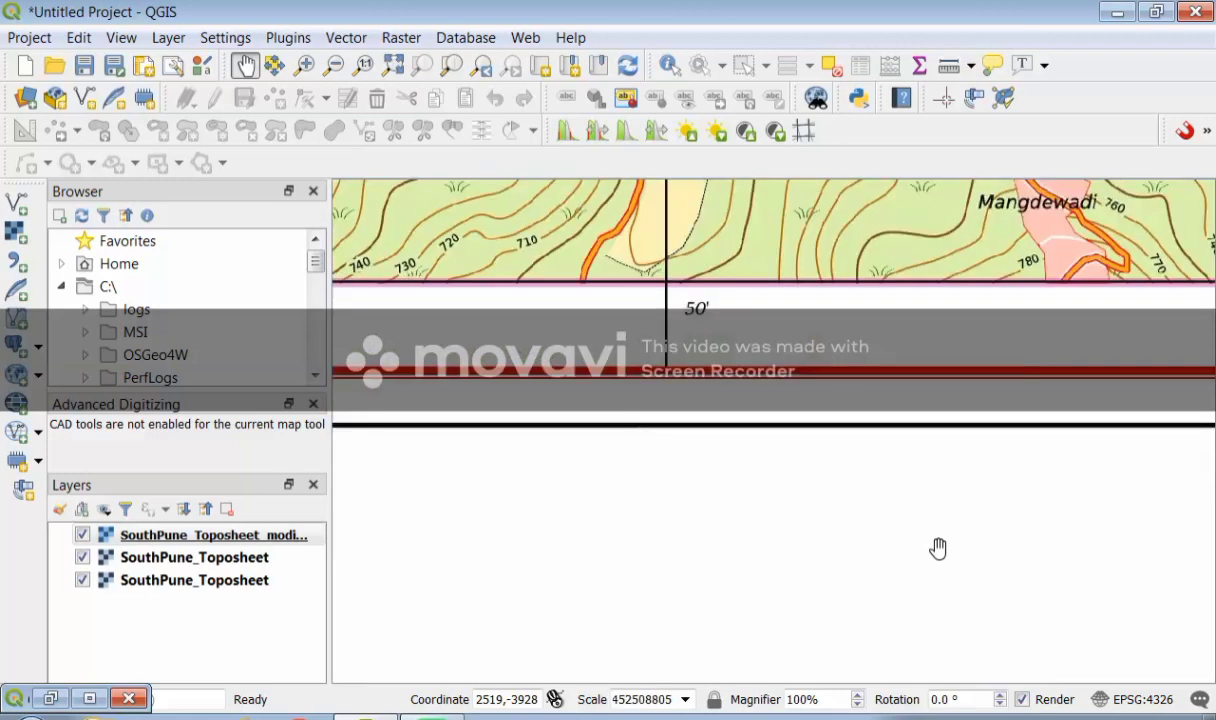
left_click_drag(657, 252, 722, 480)
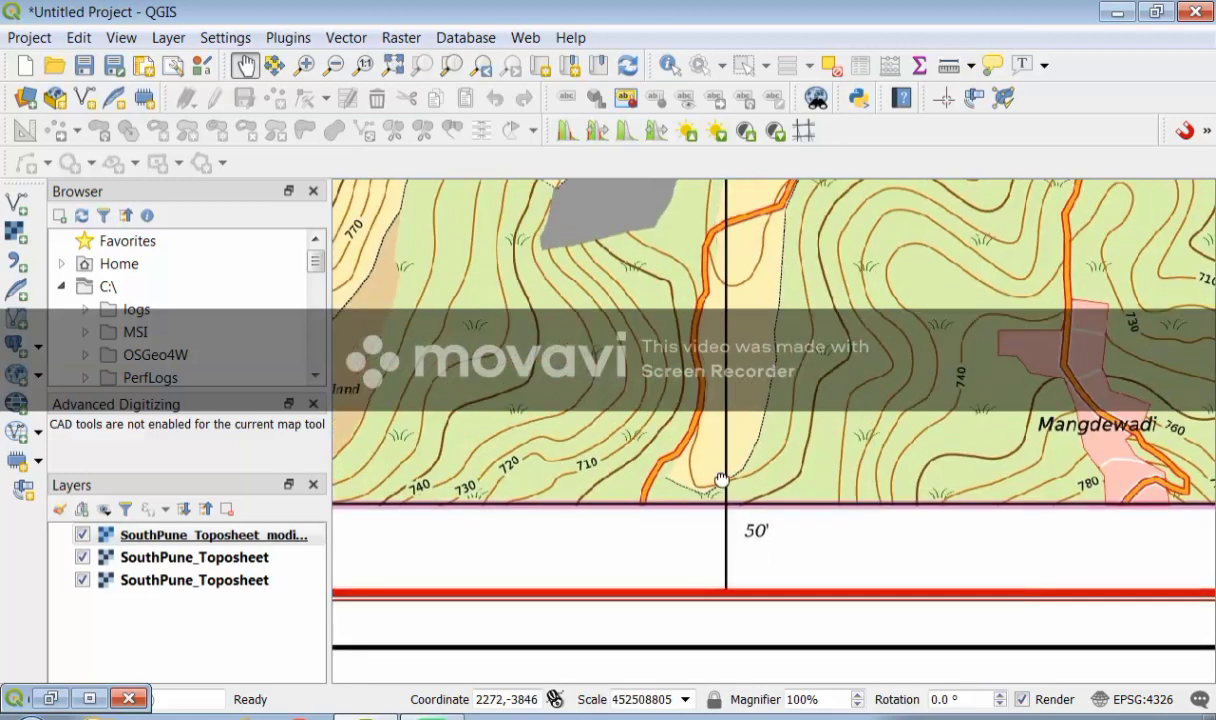
scroll(775, 555, "up", 6)
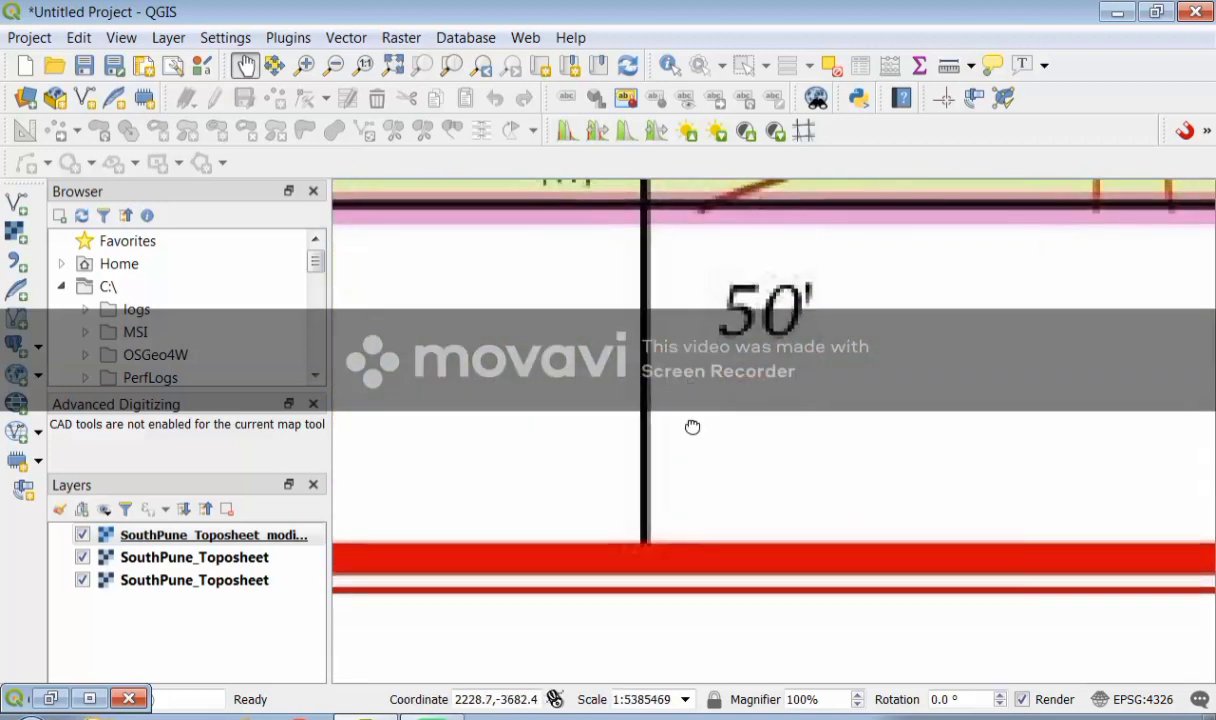
left_click_drag(692, 427, 695, 483)
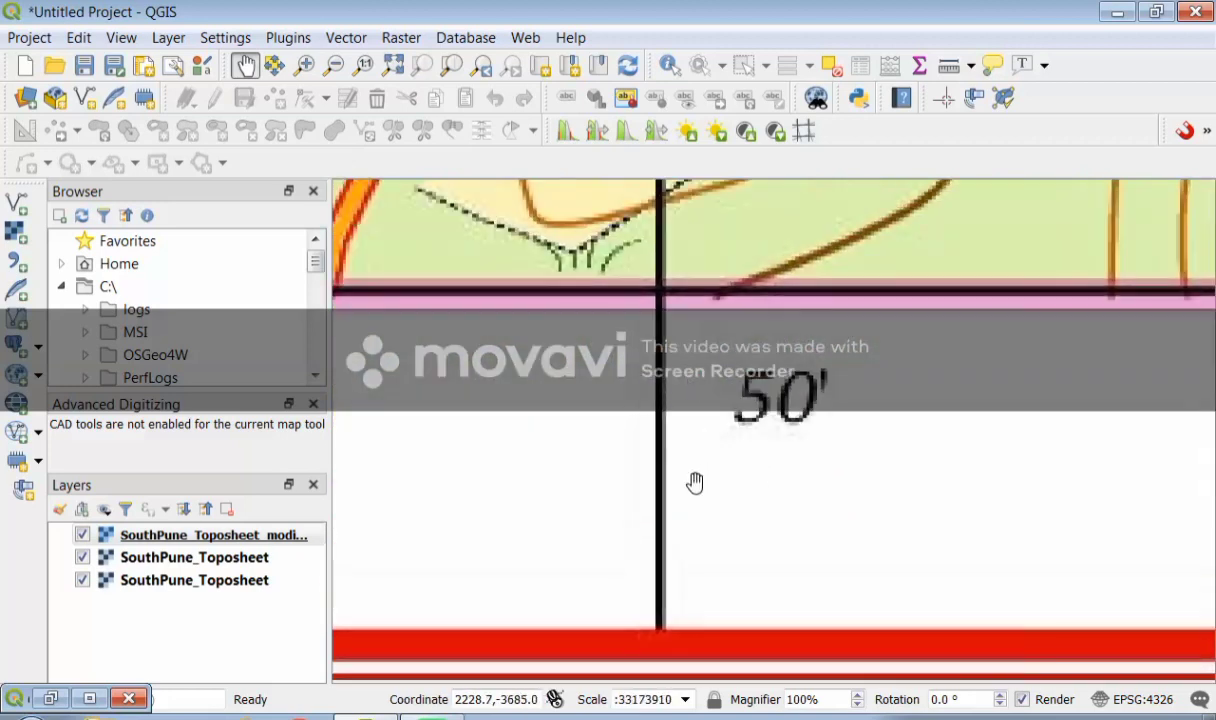
Step: Fill in the 50' control point's map coordinates by picking that crossing from the map canvas and accept the point
left_click(60, 700)
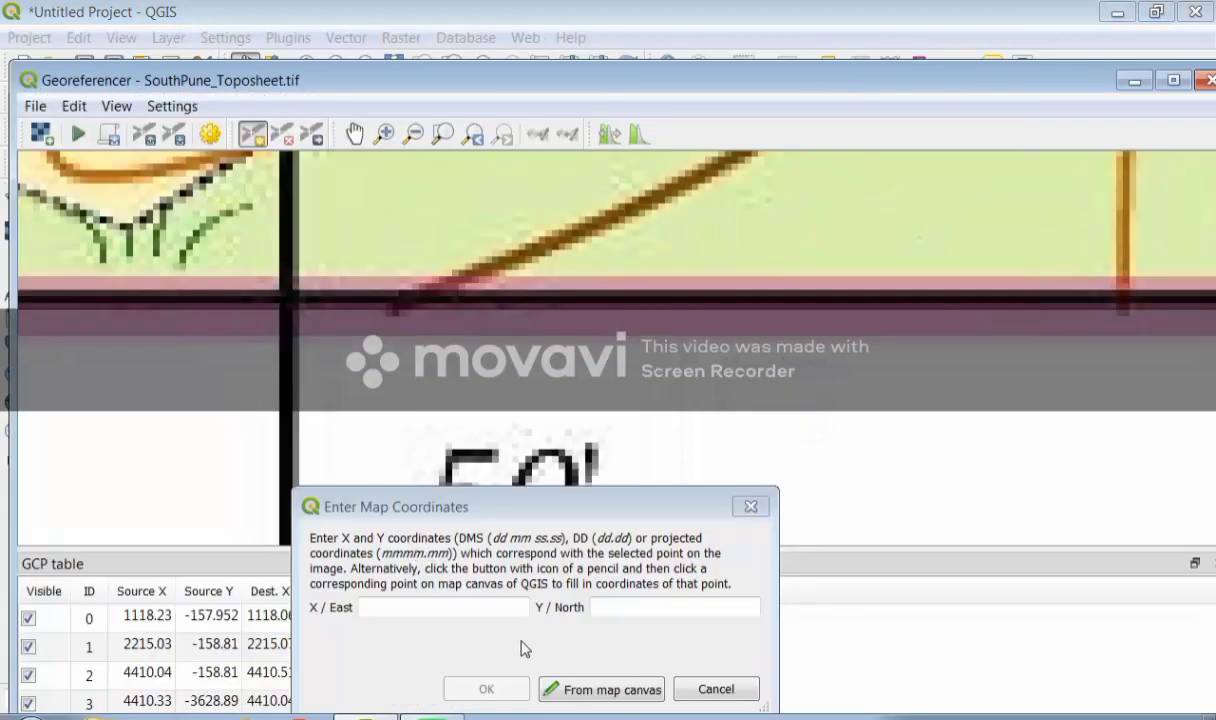
left_click(600, 690)
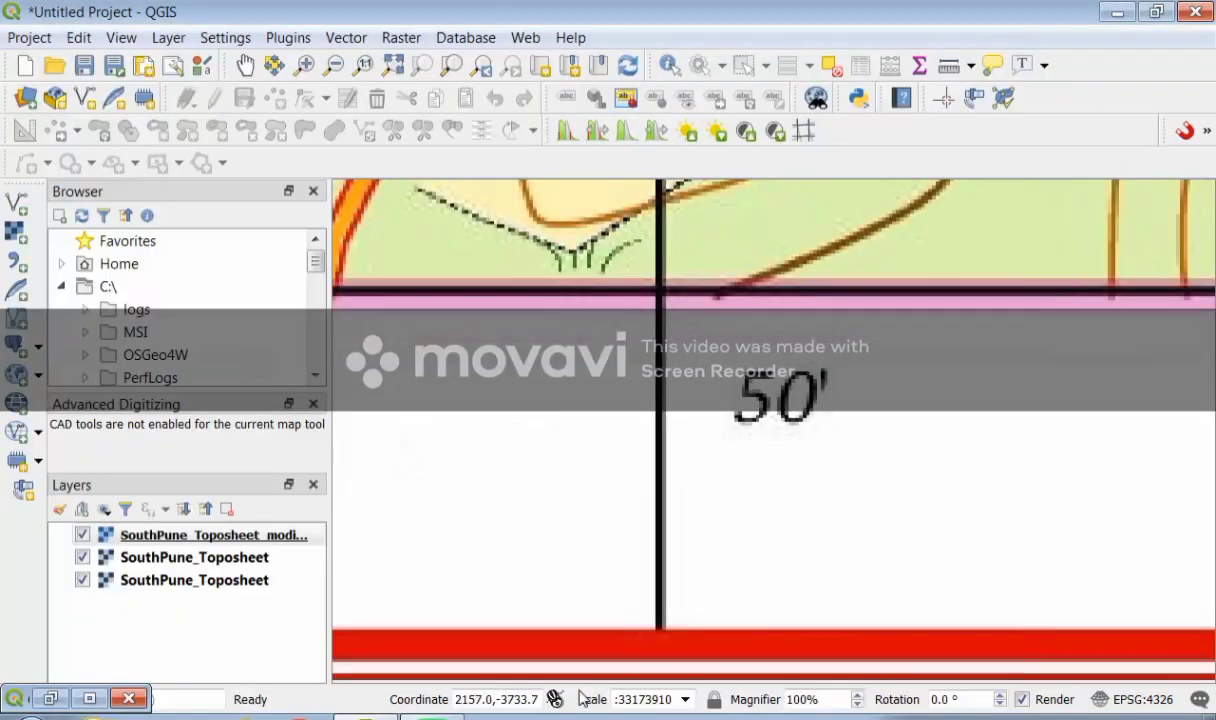
left_click(660, 294)
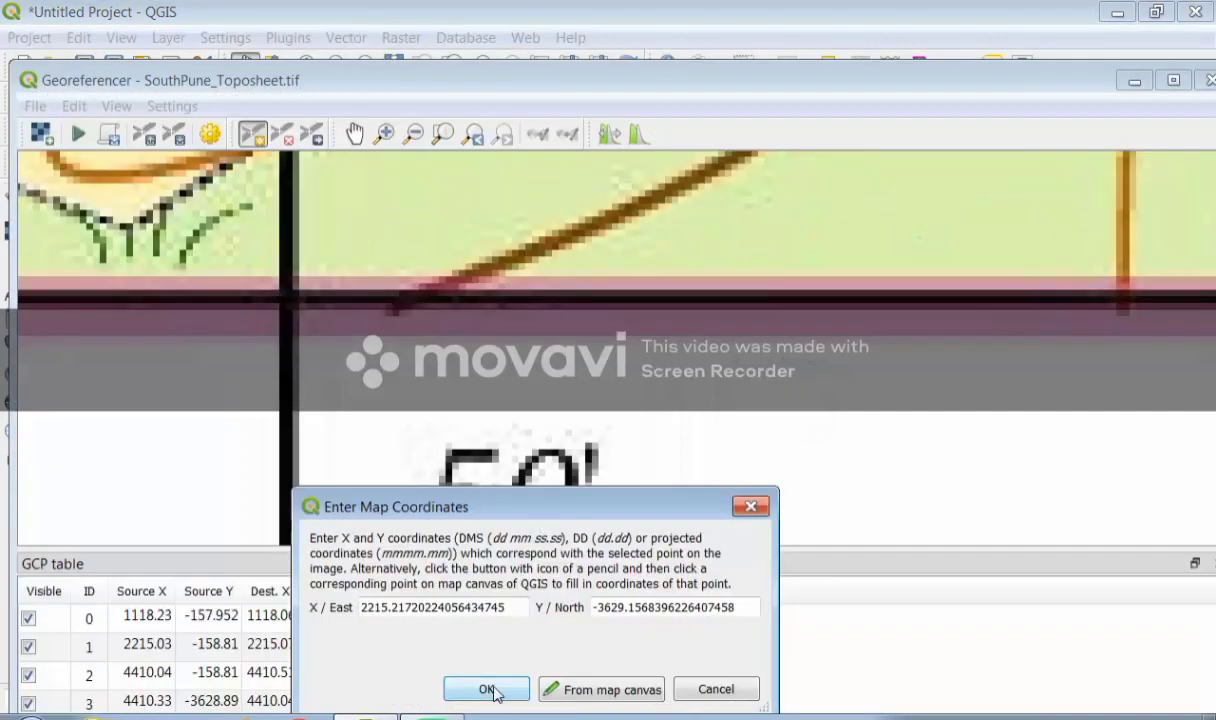
left_click(486, 688)
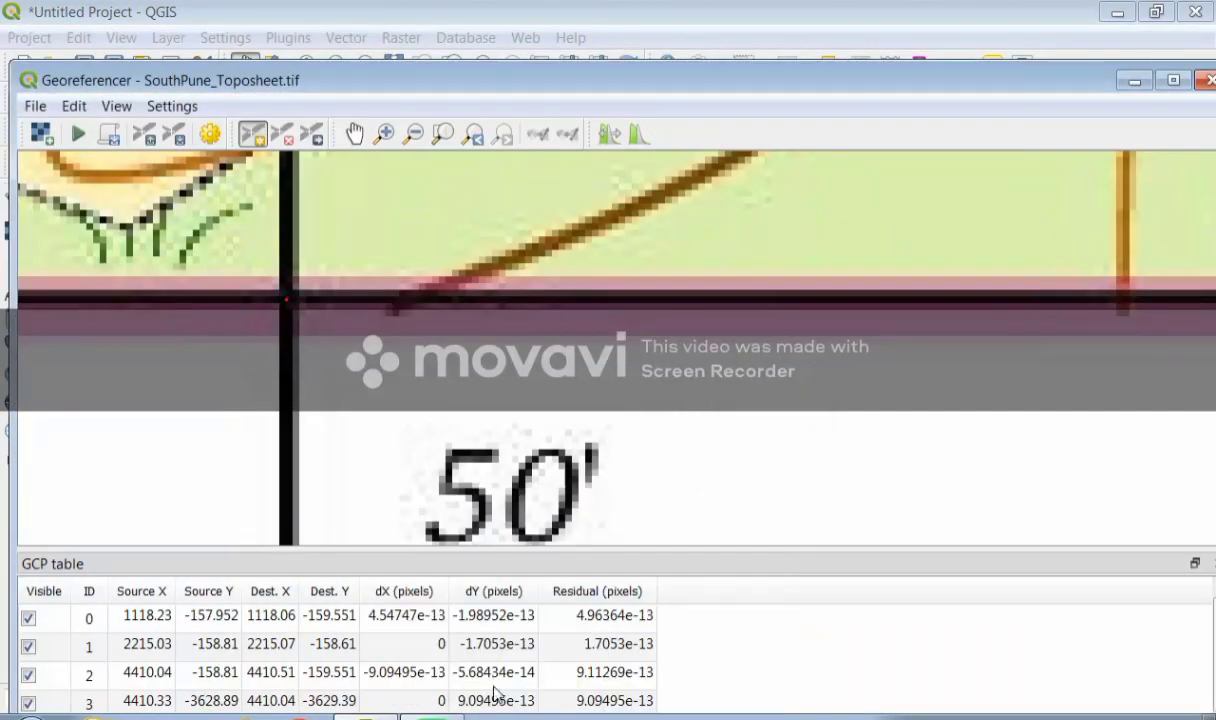
scroll(411, 387, "down", 6)
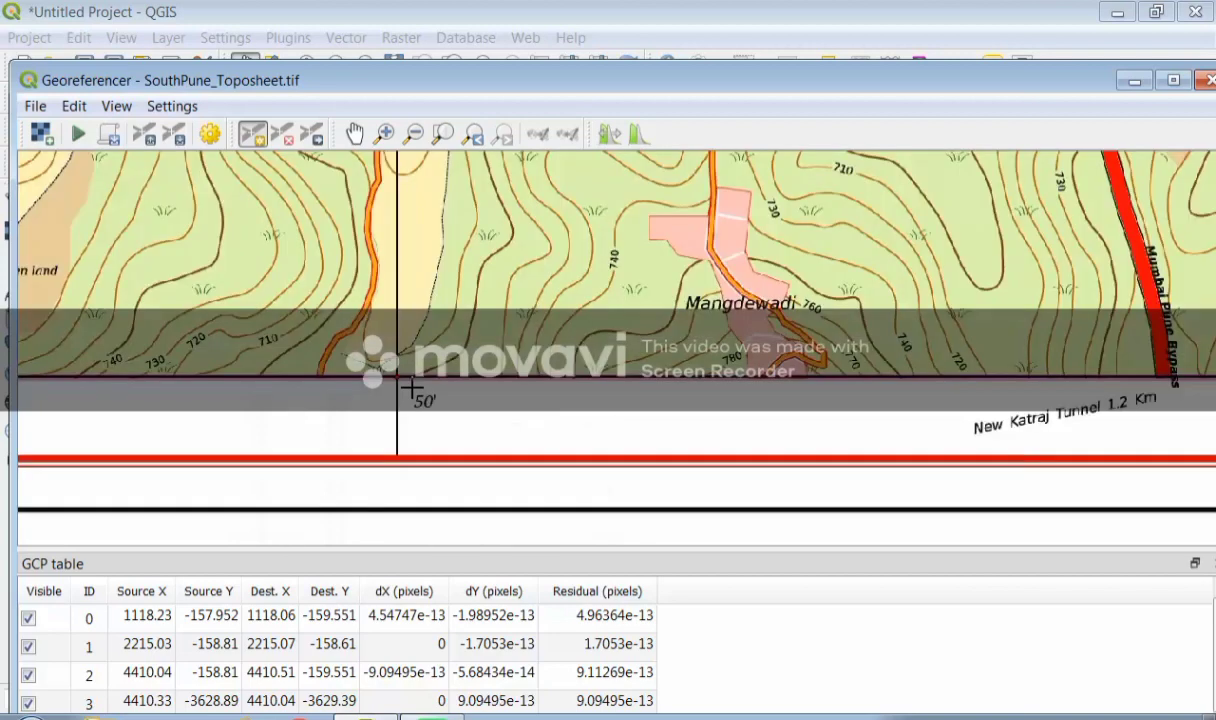
Step: Place a ground control point in the Georeferencer where the 73°49' meridian meets the 18°25' lower grid line
scroll(421, 387, "down", 2)
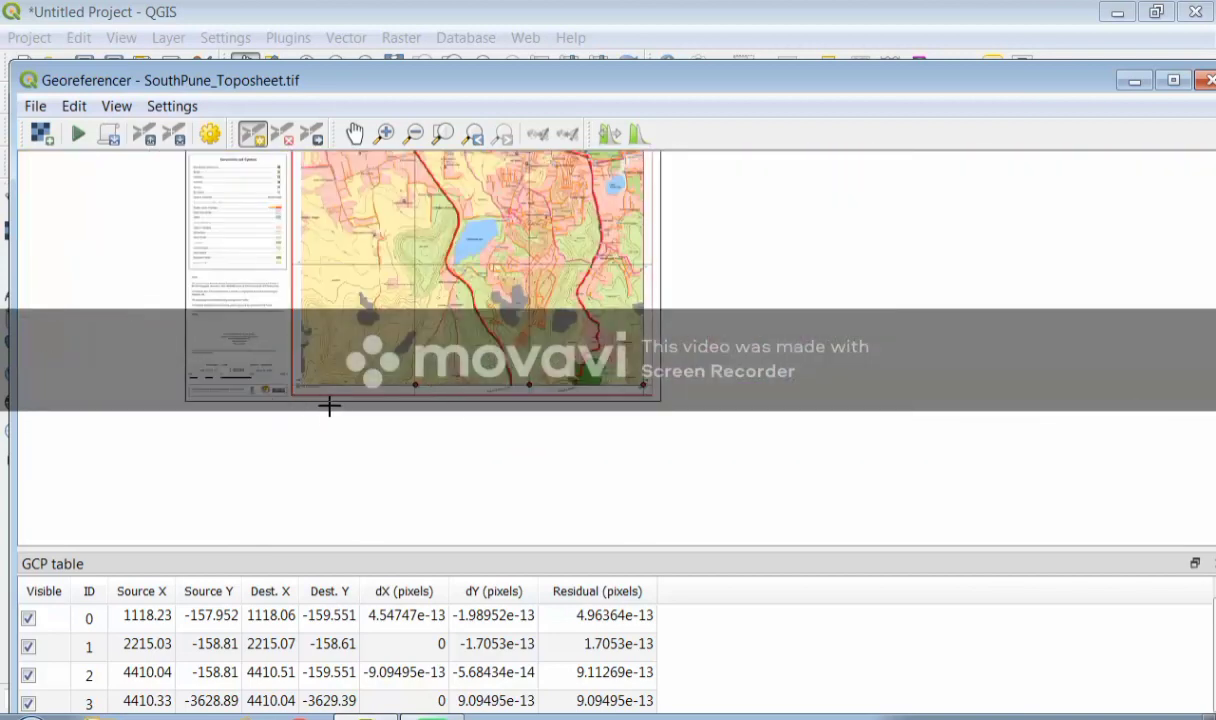
scroll(306, 393, "up", 4)
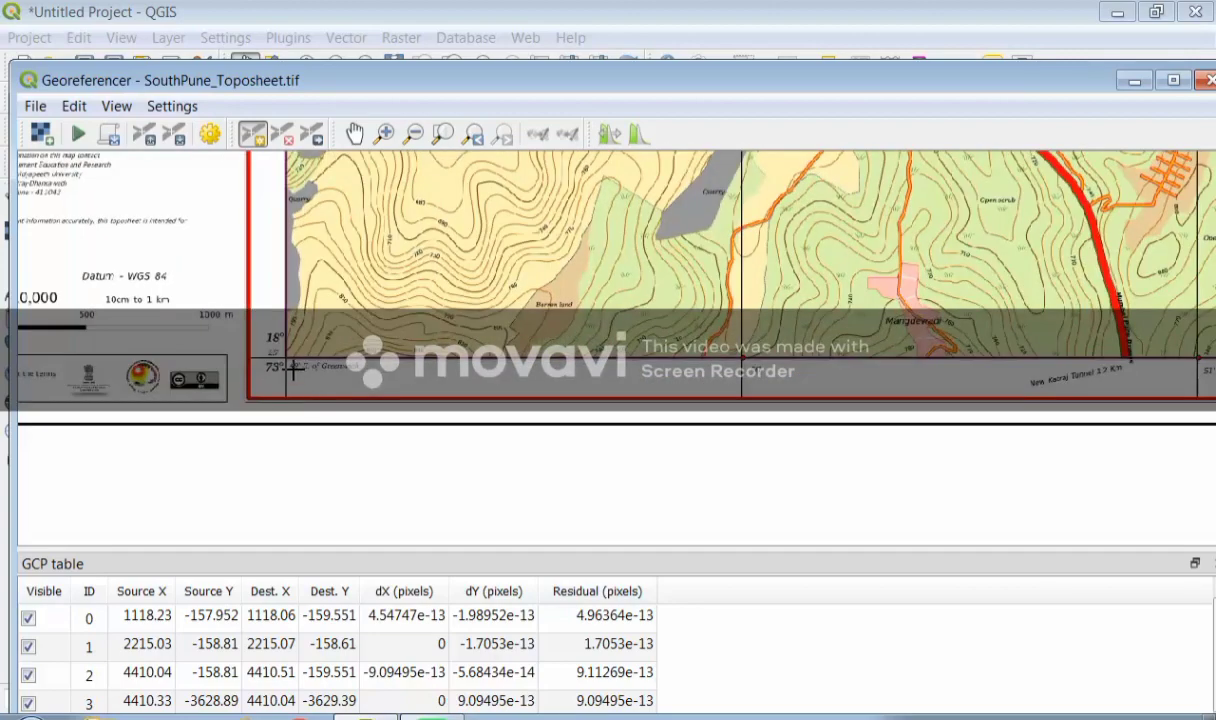
scroll(290, 367, "up", 2)
scroll(290, 367, "up", 2)
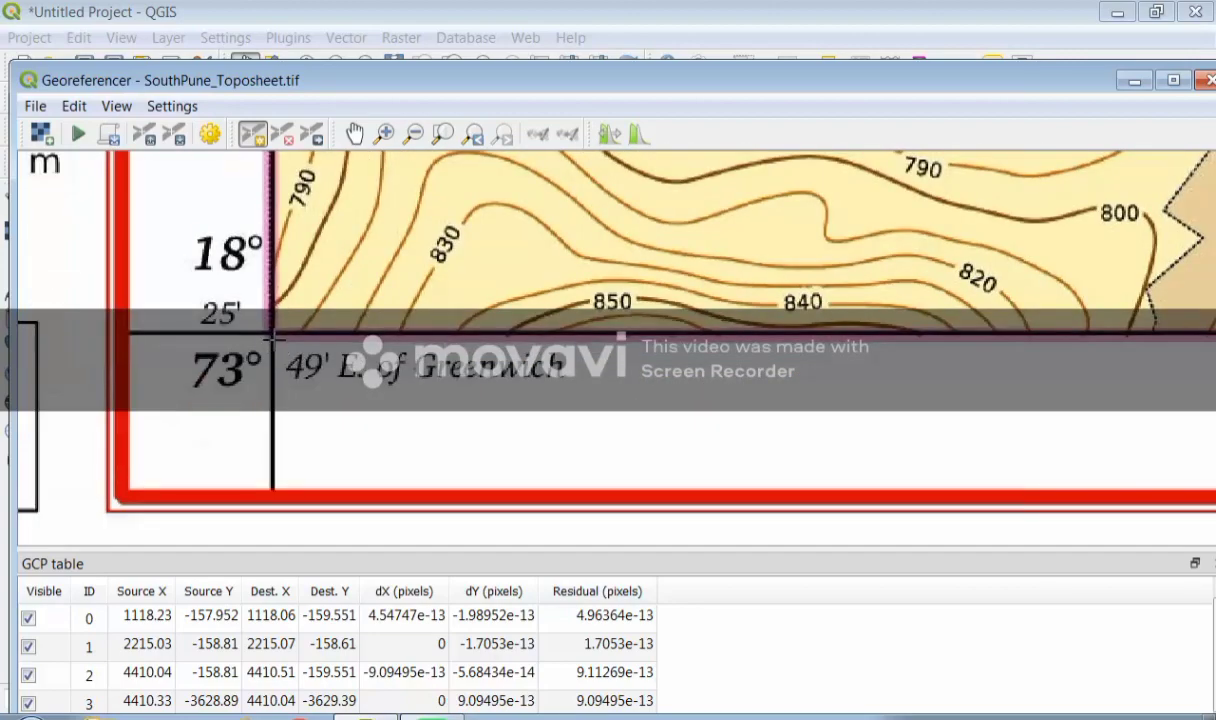
scroll(272, 328, "up", 2)
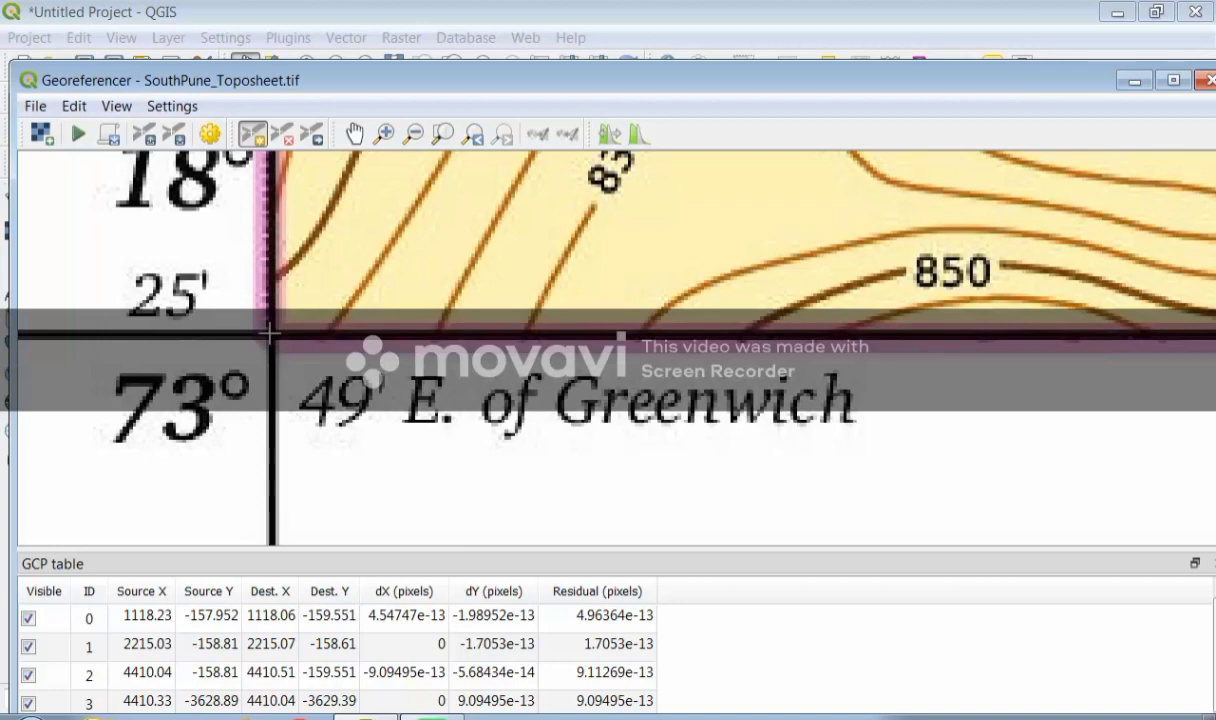
left_click(270, 335)
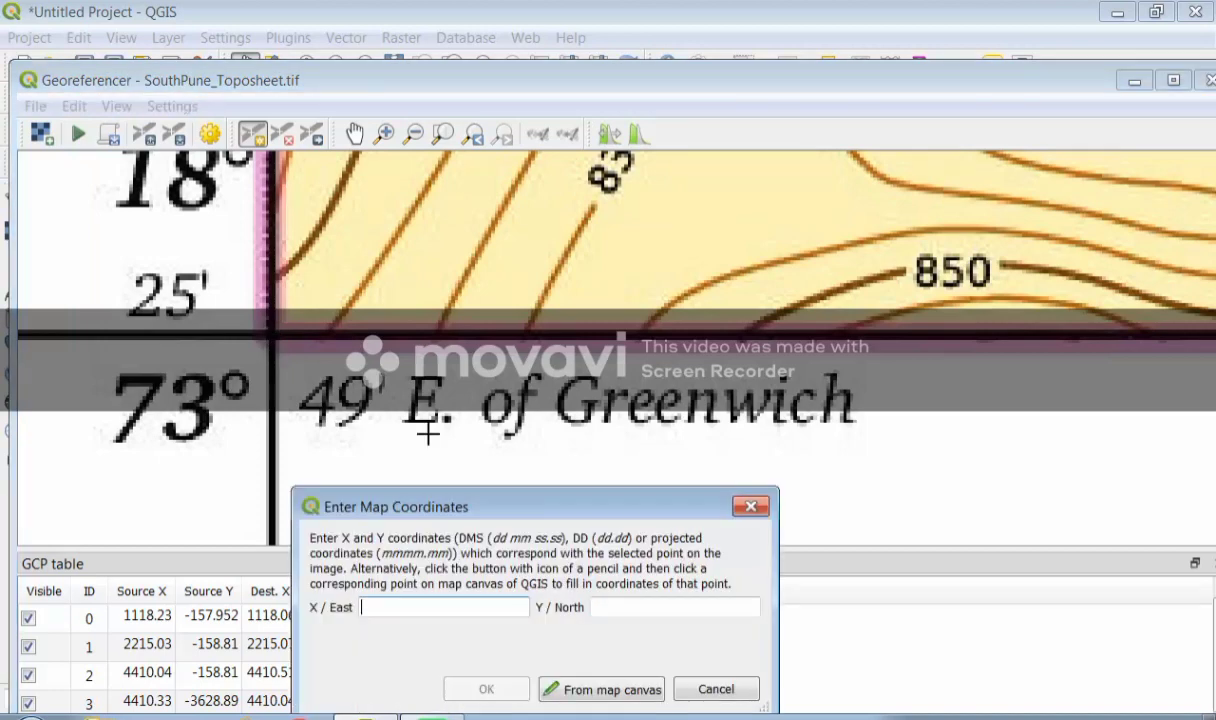
Step: Bring the matching crossing of the 73°49' meridian and the 18°25' grid line into close view on the main map canvas
left_click(581, 680)
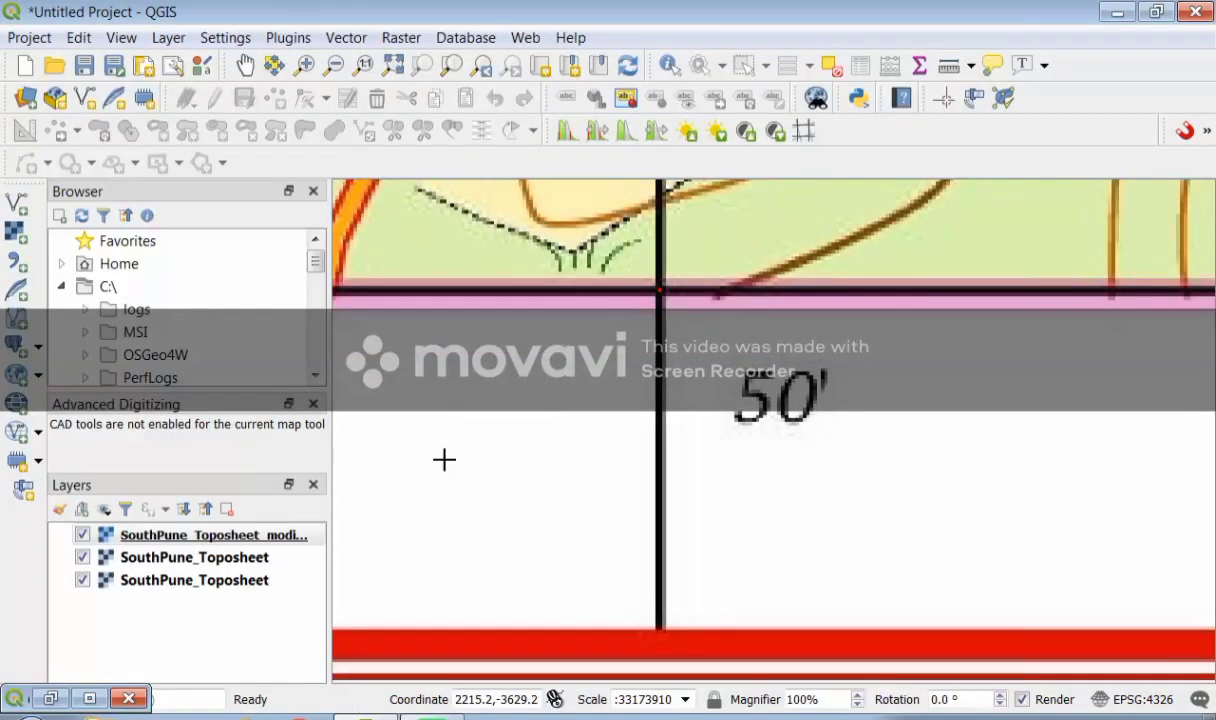
scroll(461, 429, "down", 3)
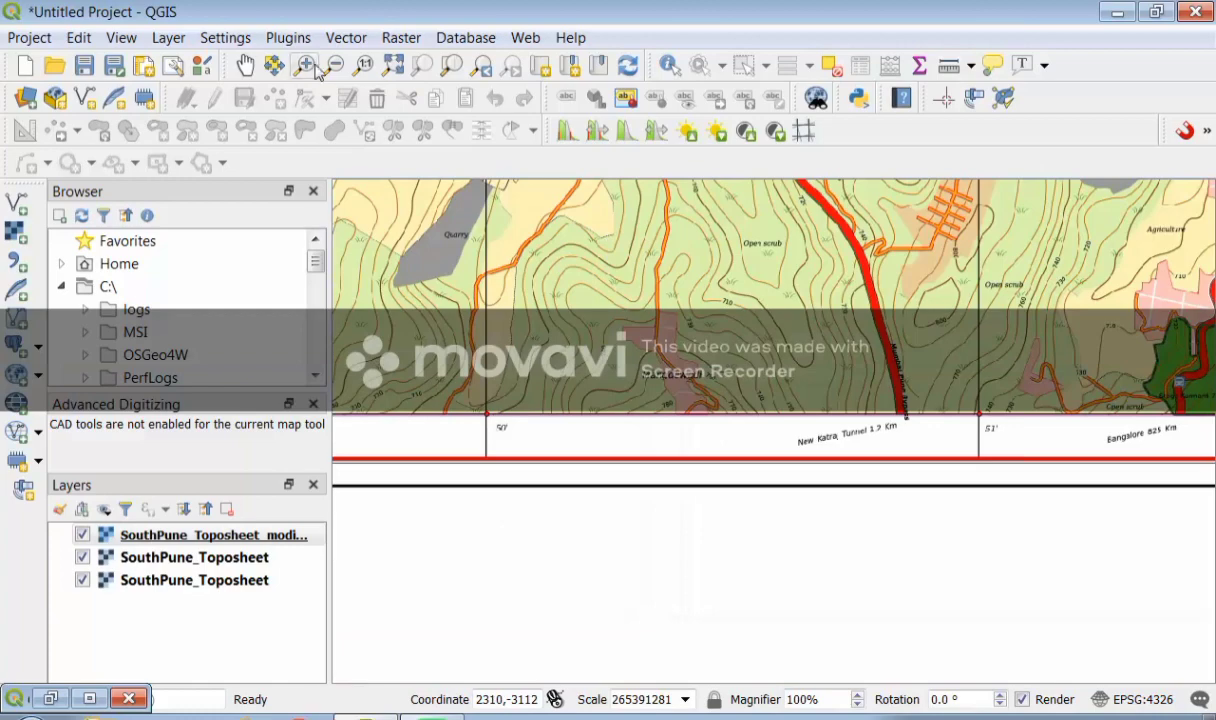
left_click(246, 67)
left_click_drag(413, 255, 885, 272)
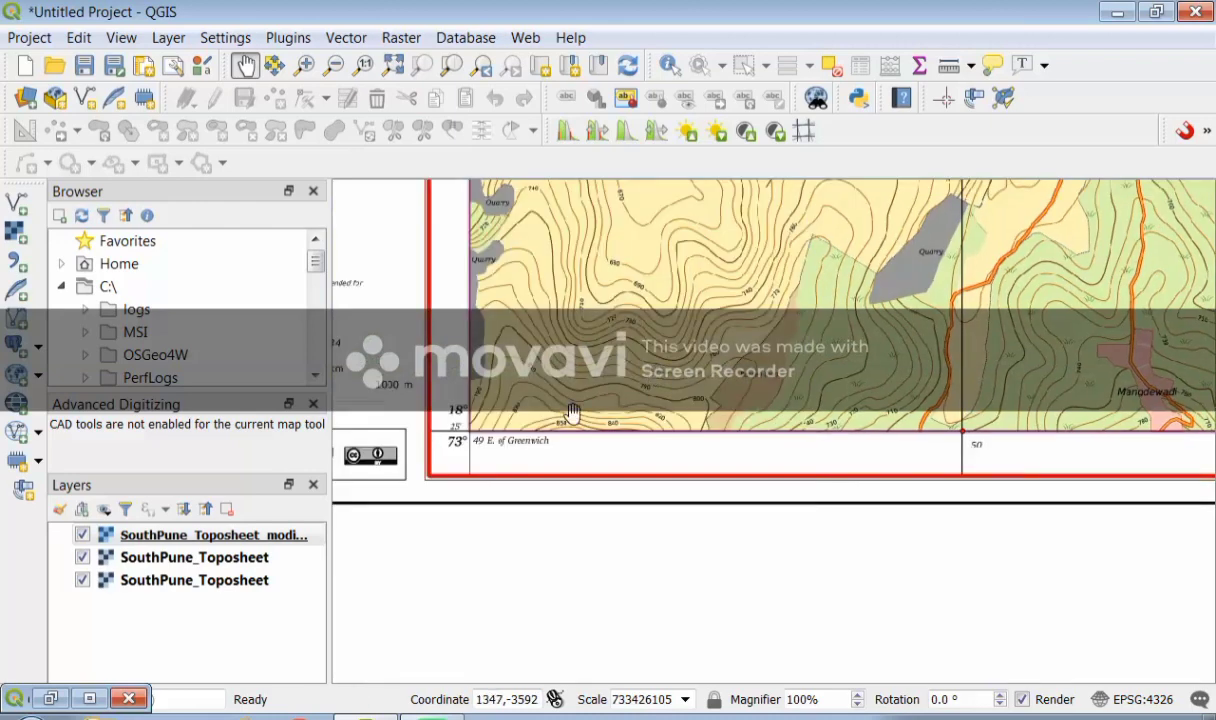
left_click_drag(510, 410, 632, 373)
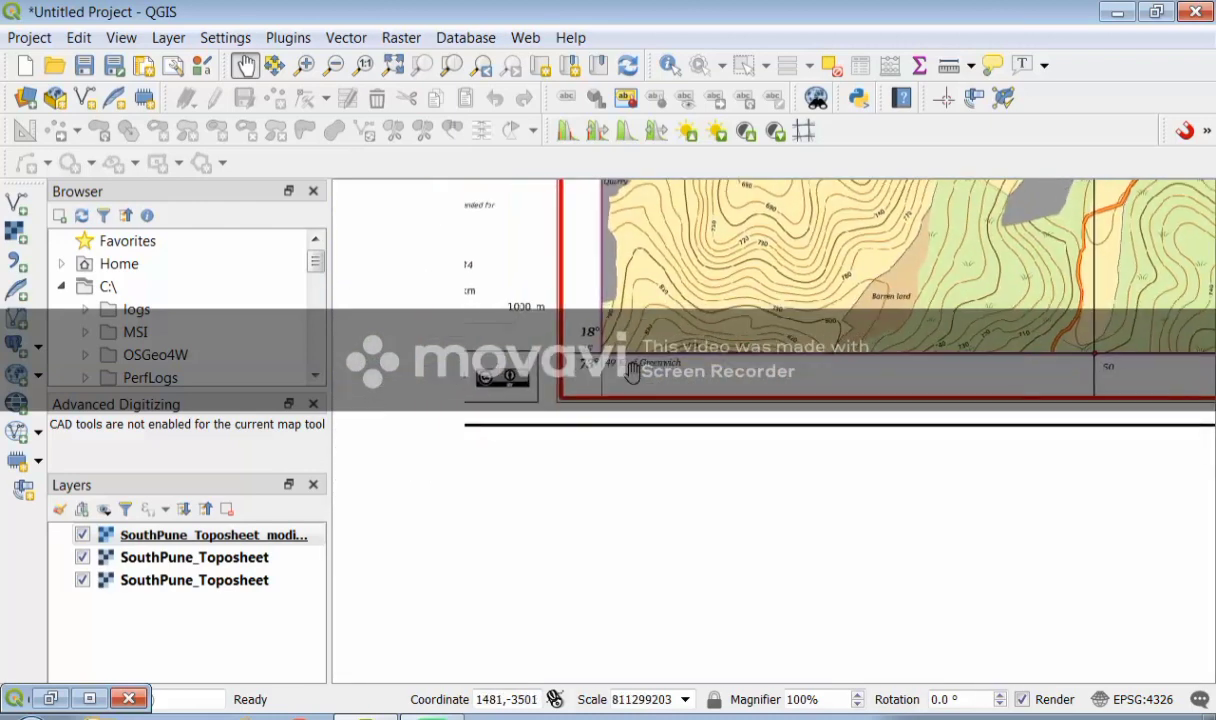
scroll(632, 373, "up", 4)
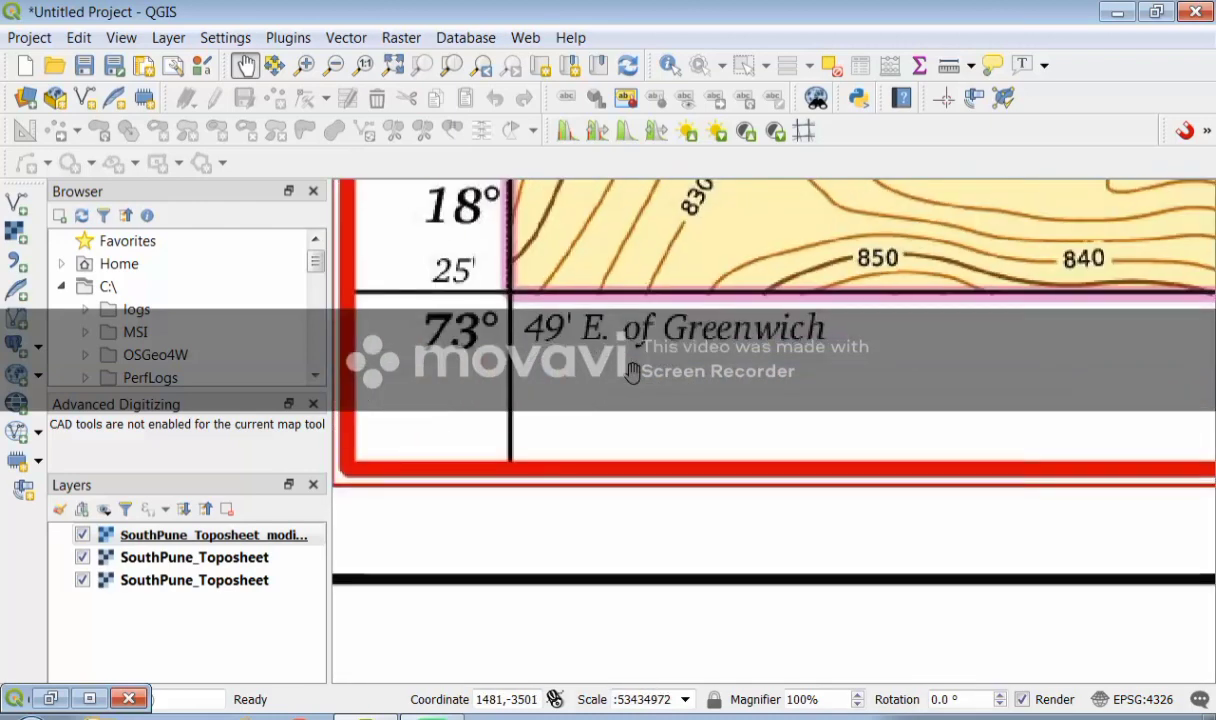
scroll(632, 373, "up", 2)
left_click_drag(632, 373, 923, 579)
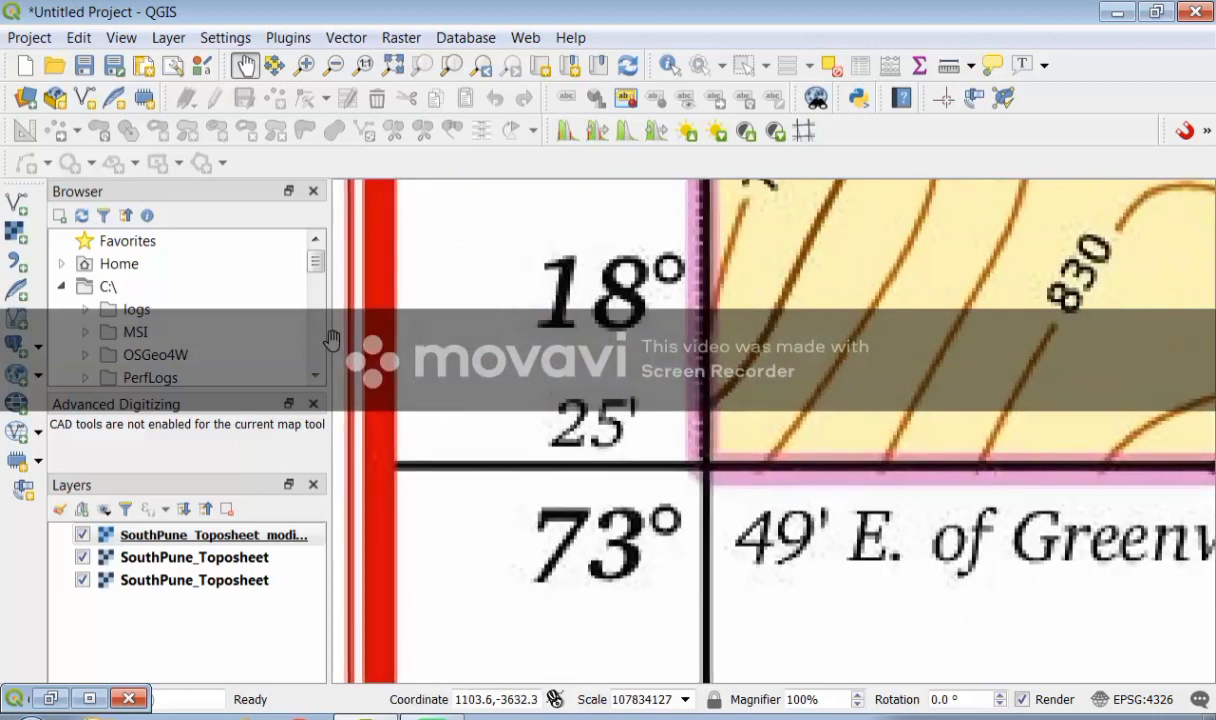
Step: Fill in the 49' control point's map coordinates by picking that corner crossing from the map canvas and accept the point
left_click(51, 698)
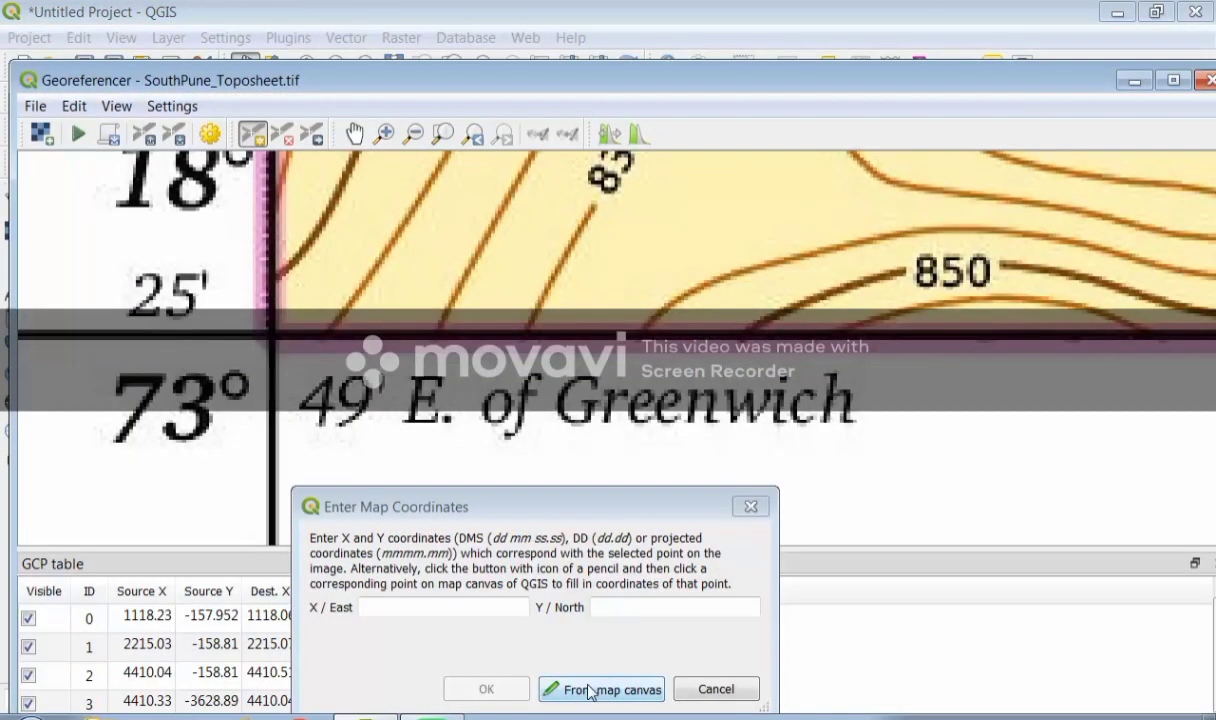
left_click(600, 689)
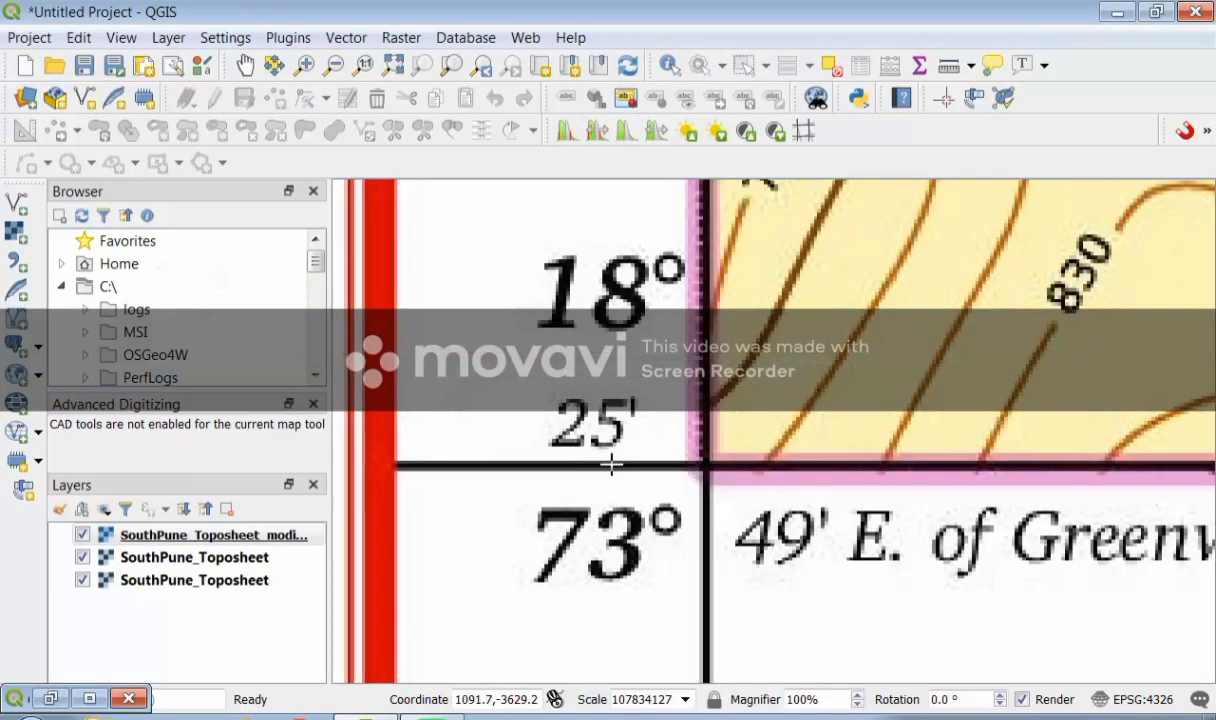
left_click(705, 465)
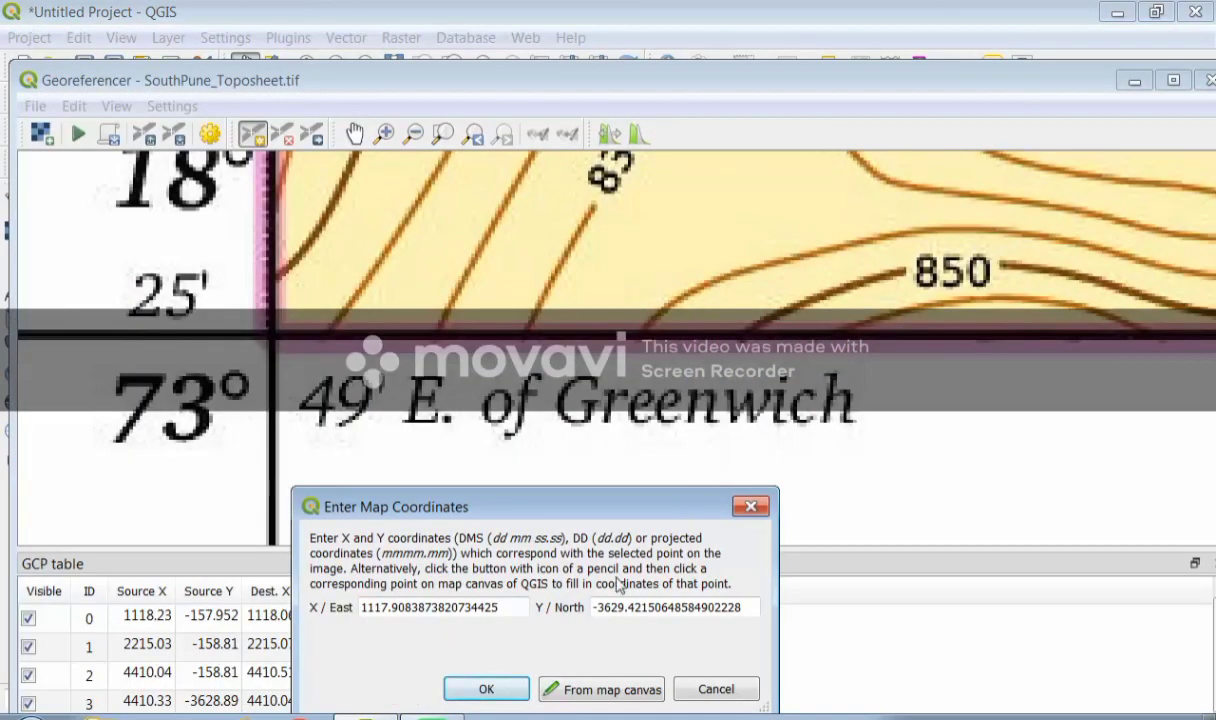
left_click(487, 688)
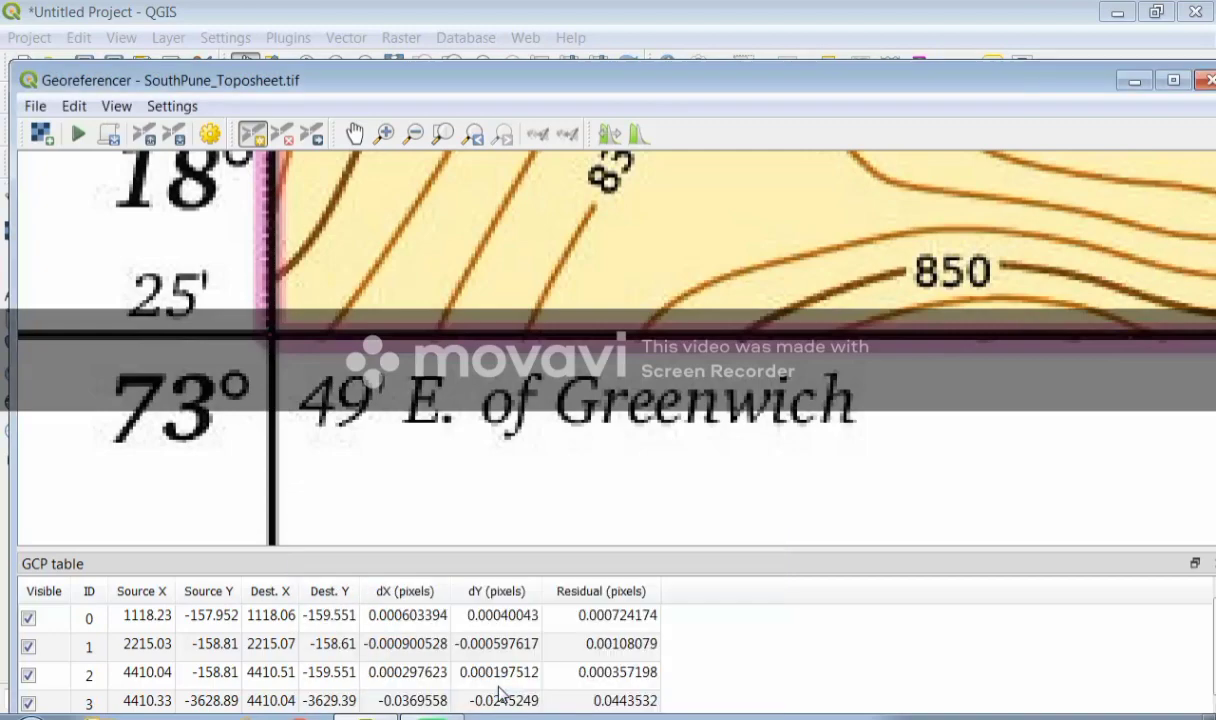
Step: Confirm Polynomial 2 and EPSG:4326 - WGS 84 as the transformation settings, with output SouthPune_Toposheet_modified.tif, and run the georeferencing
scroll(552, 520, "down", 3)
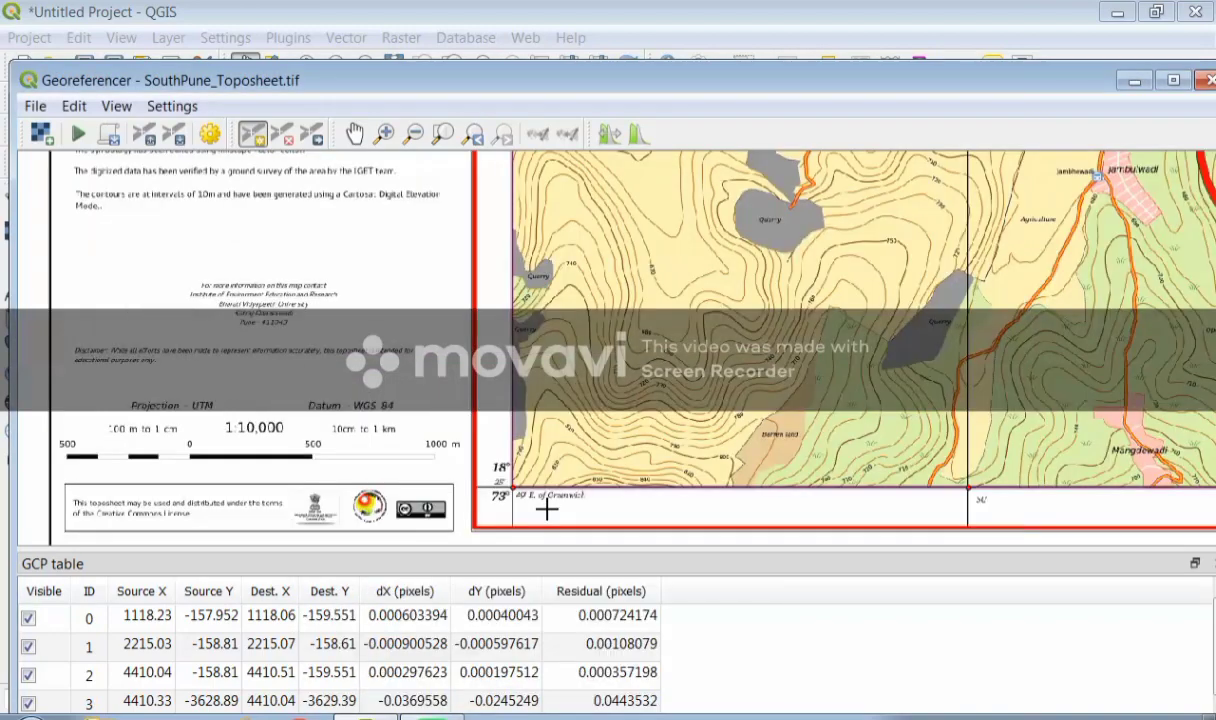
scroll(546, 509, "down", 1)
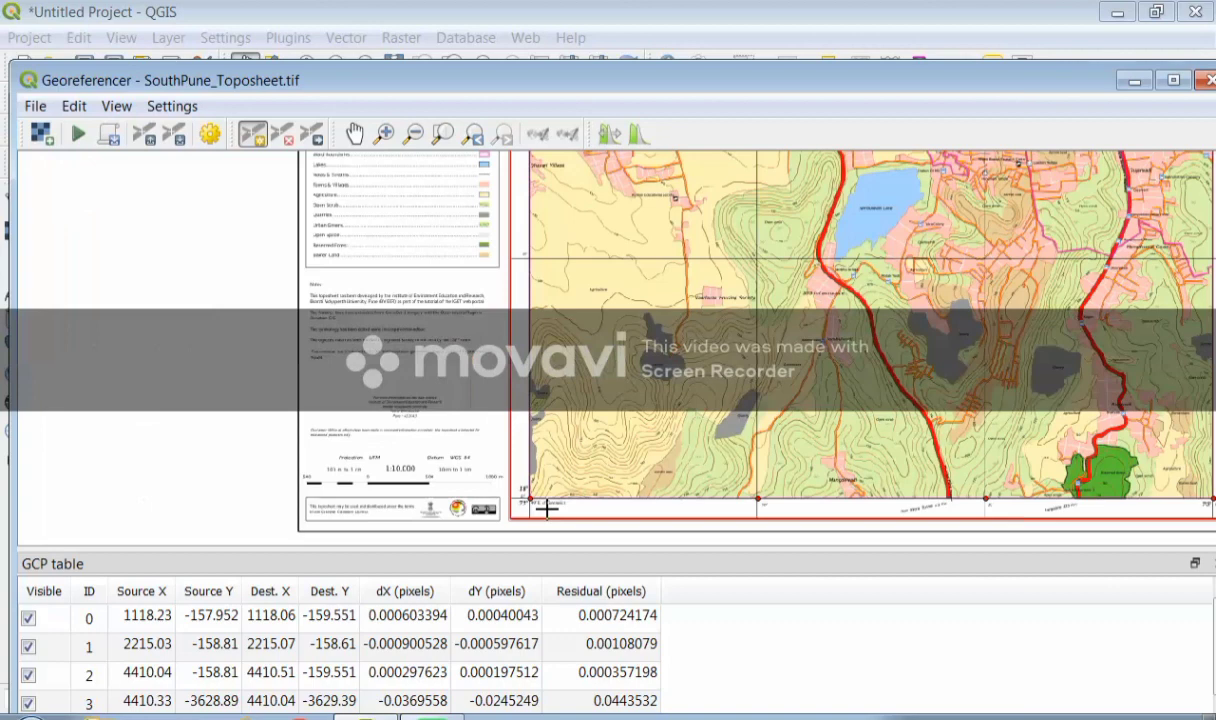
scroll(547, 509, "down", 3)
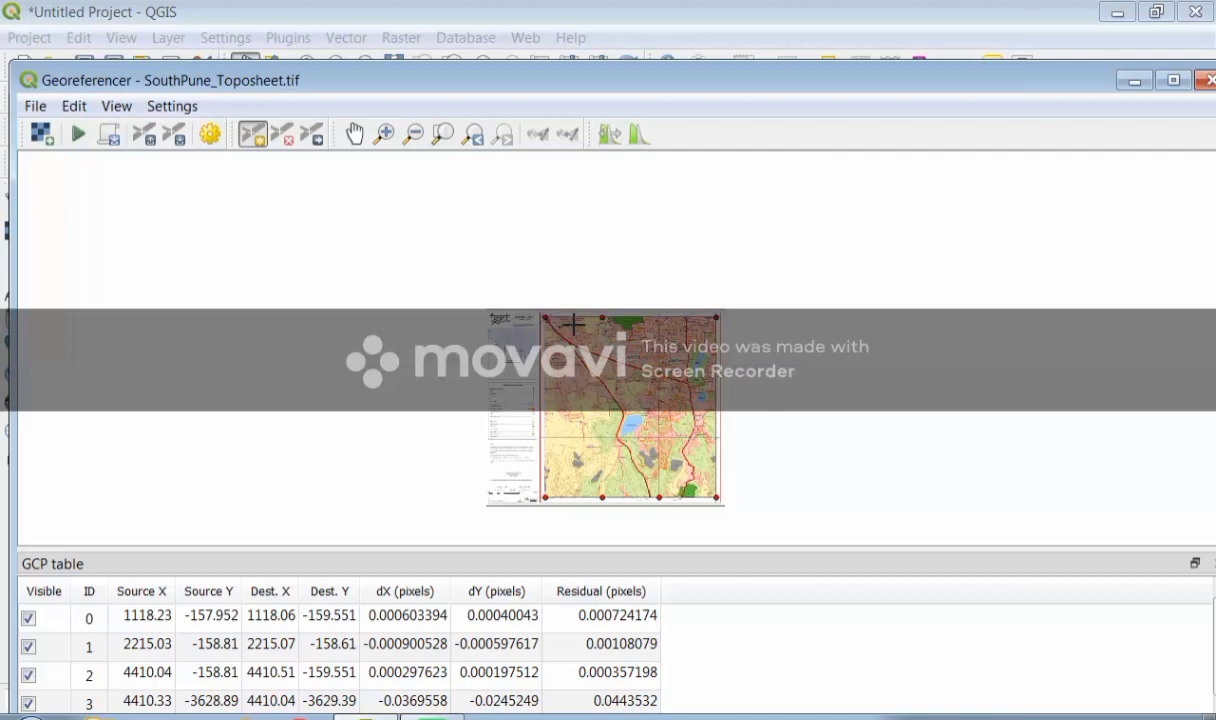
left_click(80, 138)
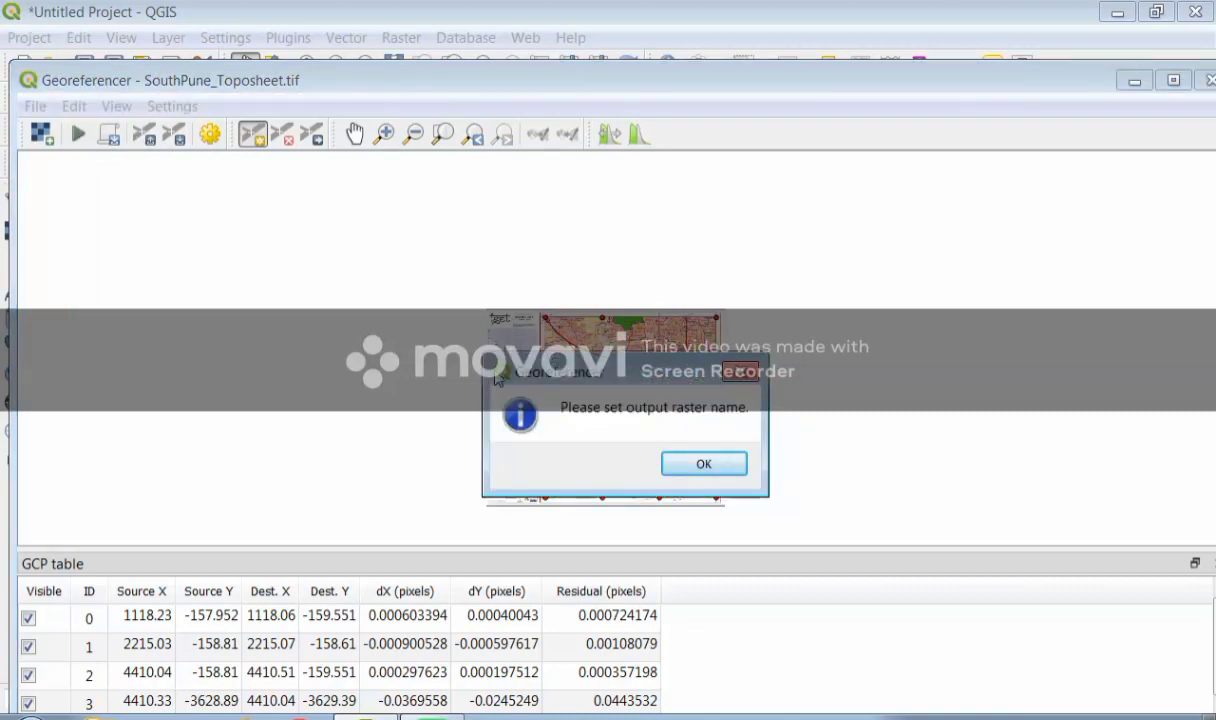
left_click(690, 464)
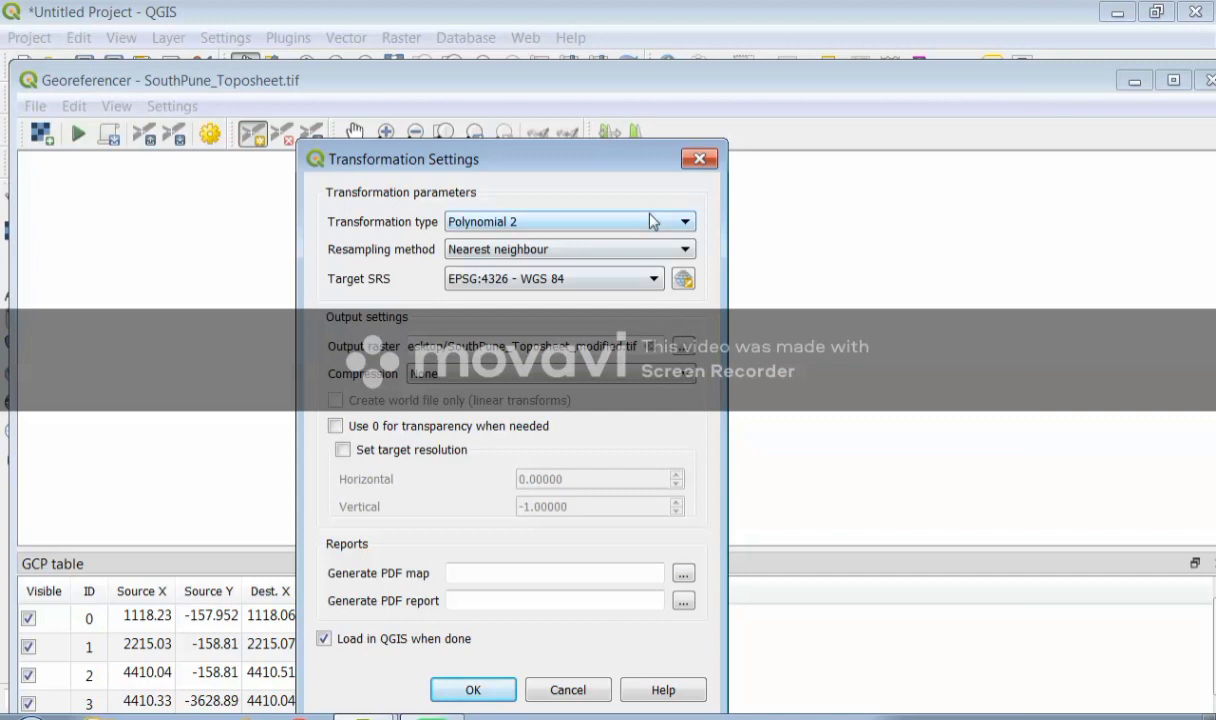
left_click(651, 221)
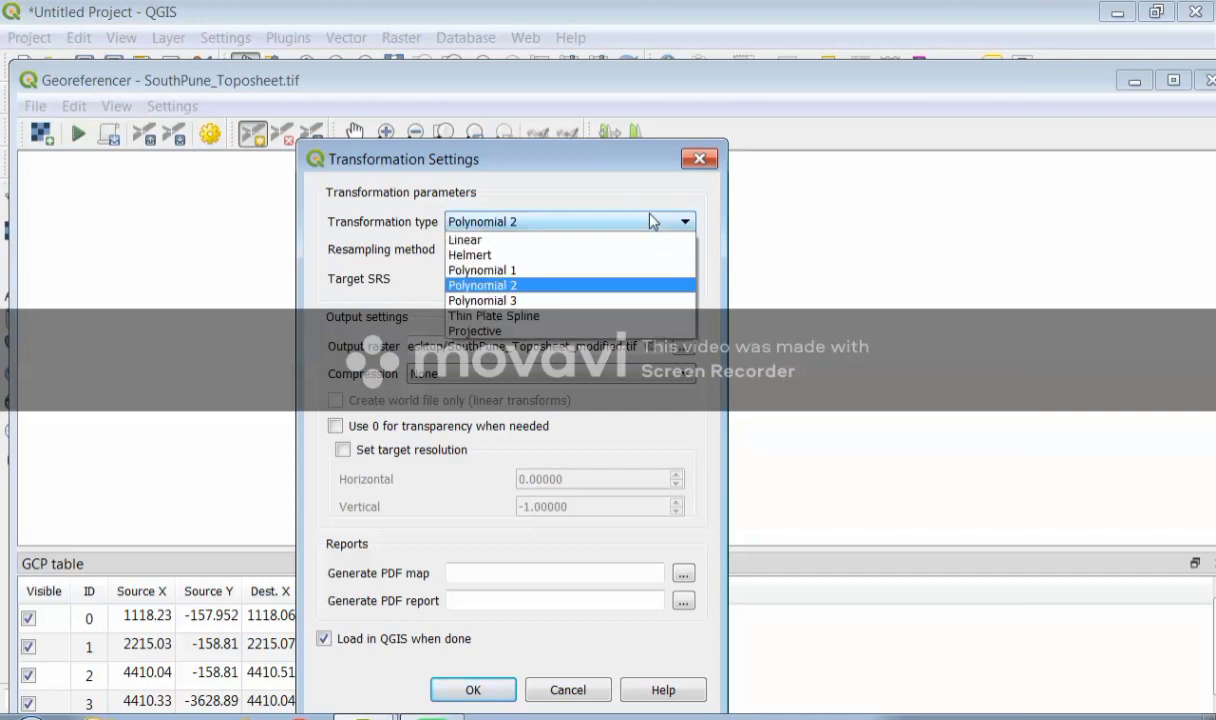
left_click(595, 287)
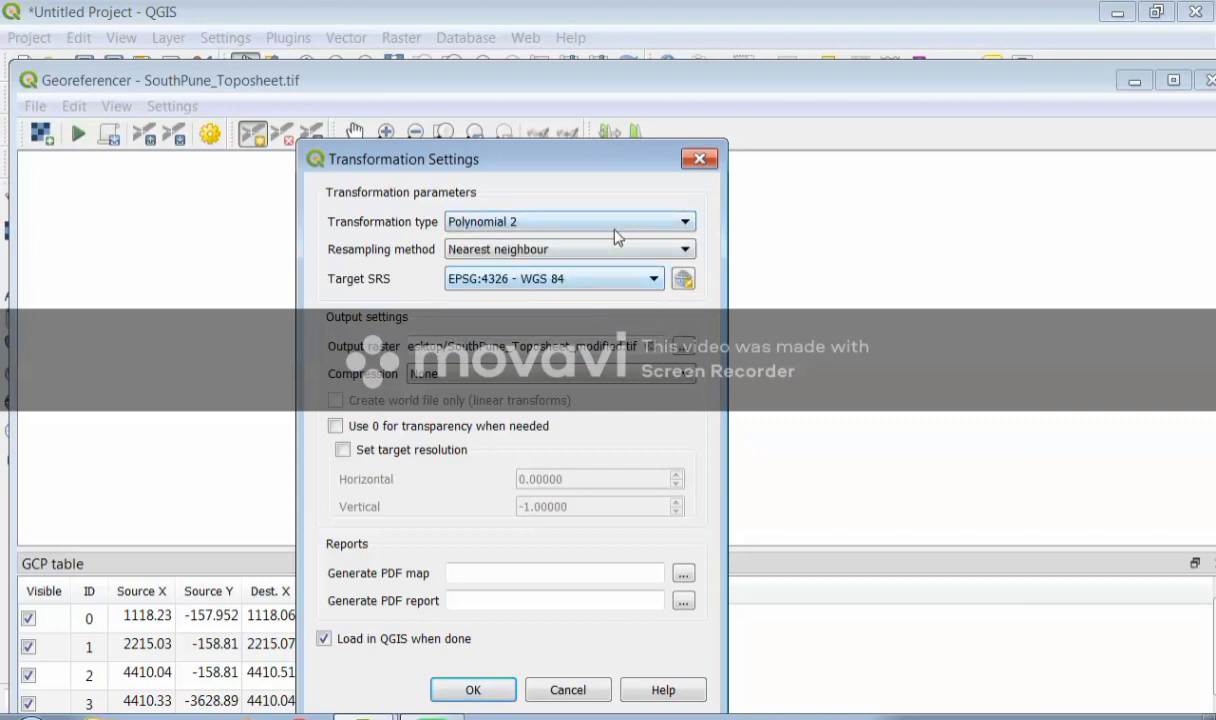
left_click(618, 284)
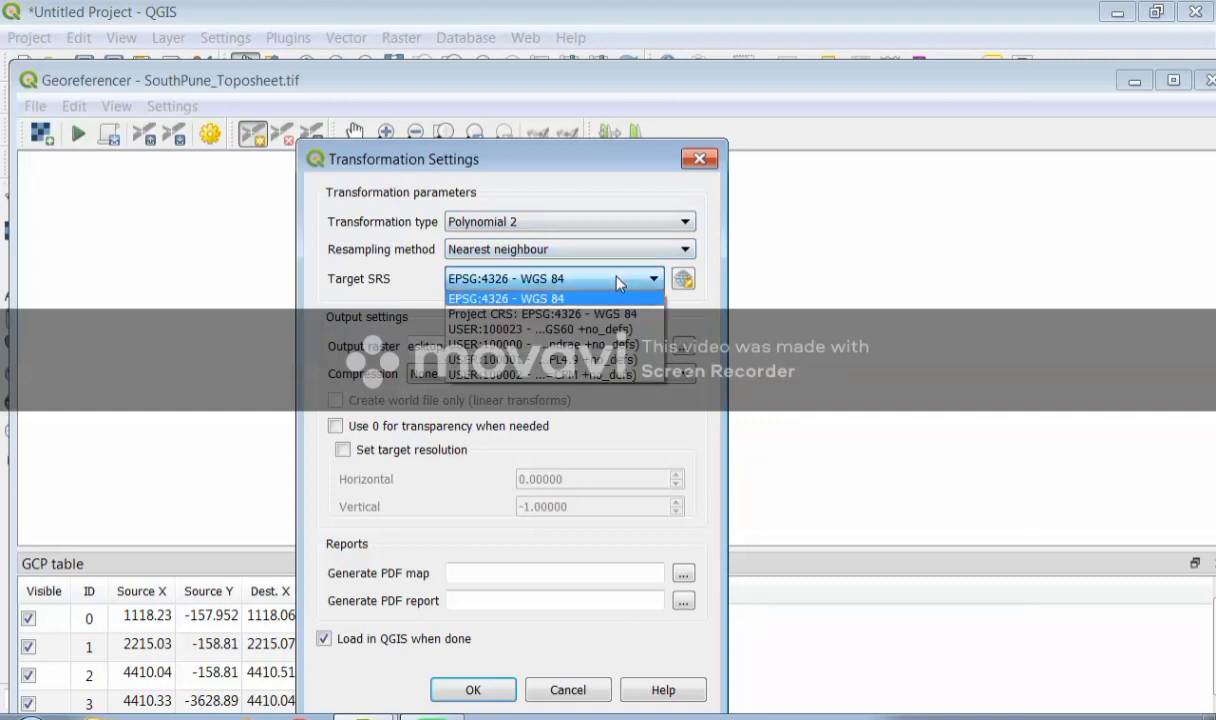
left_click(600, 298)
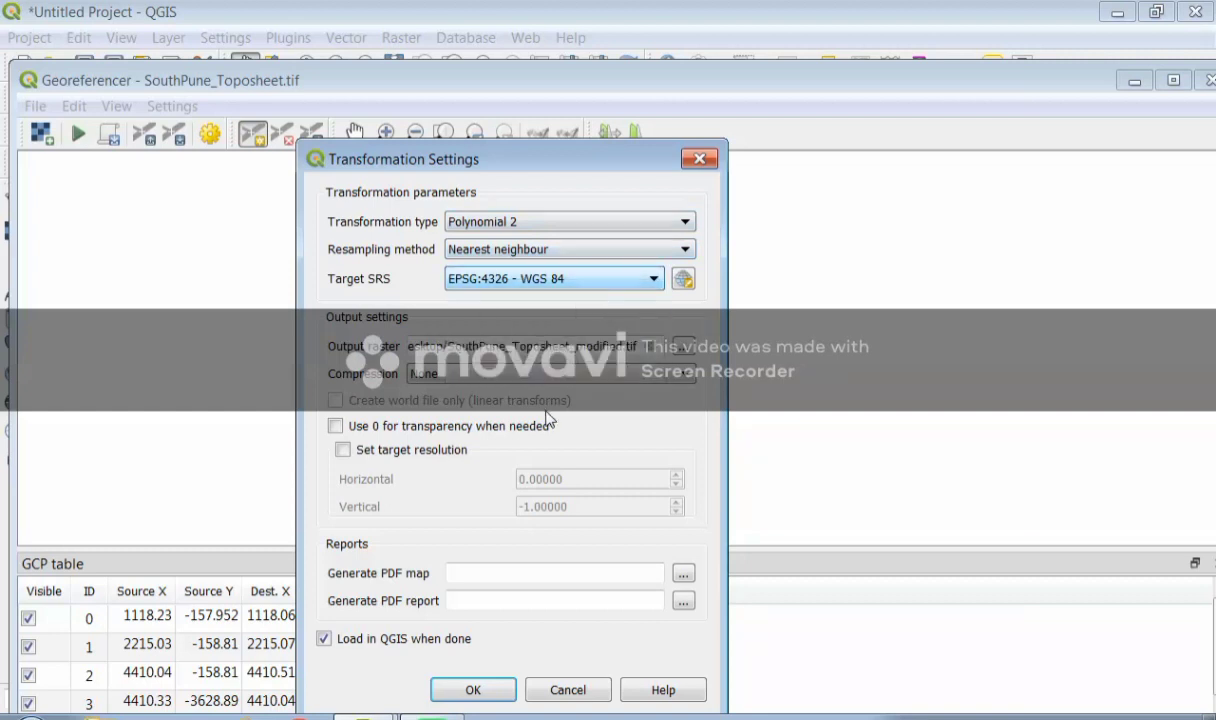
left_click(473, 690)
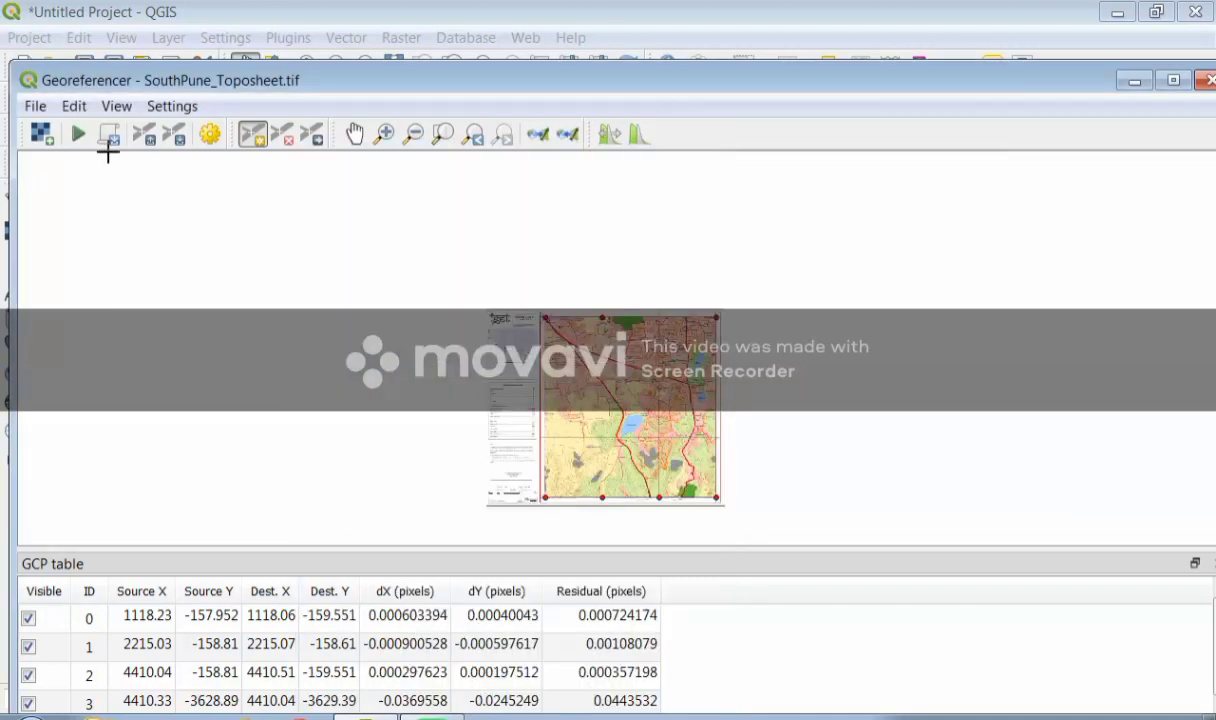
left_click(78, 137)
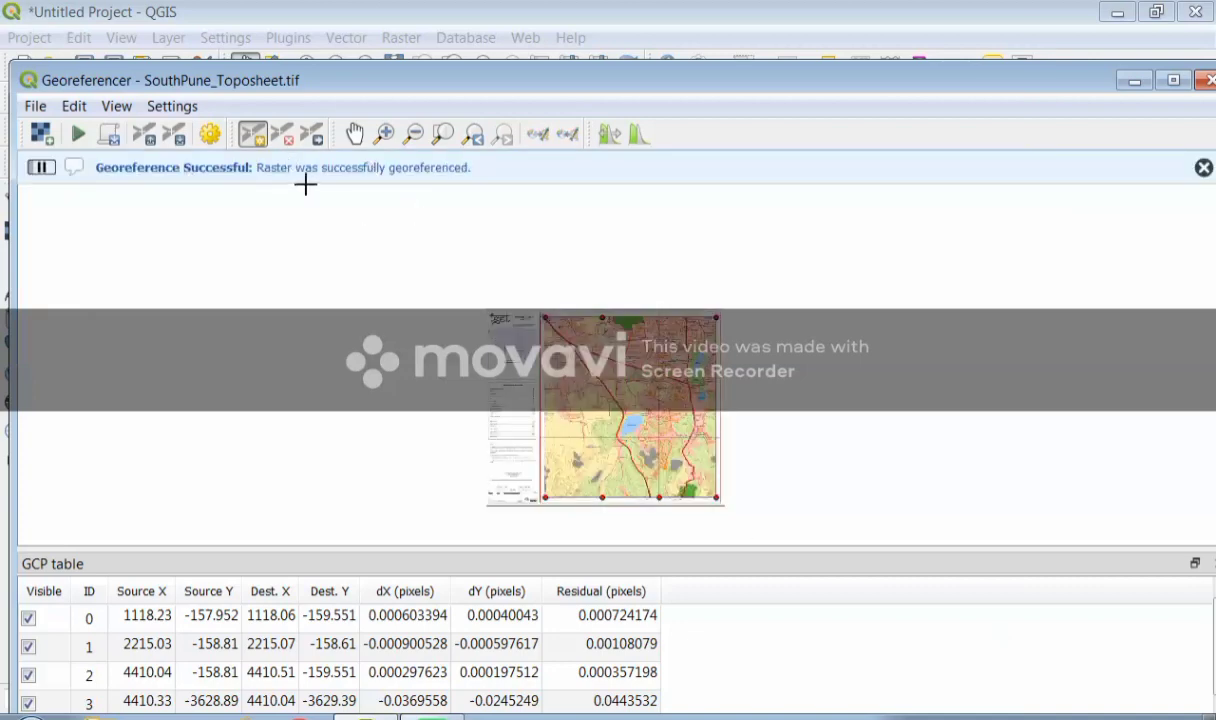
Step: Save the ground control points to the Desktop as SouthPune_Toposheet.tif.points and try loading them back into the Georeferencer
left_click(176, 135)
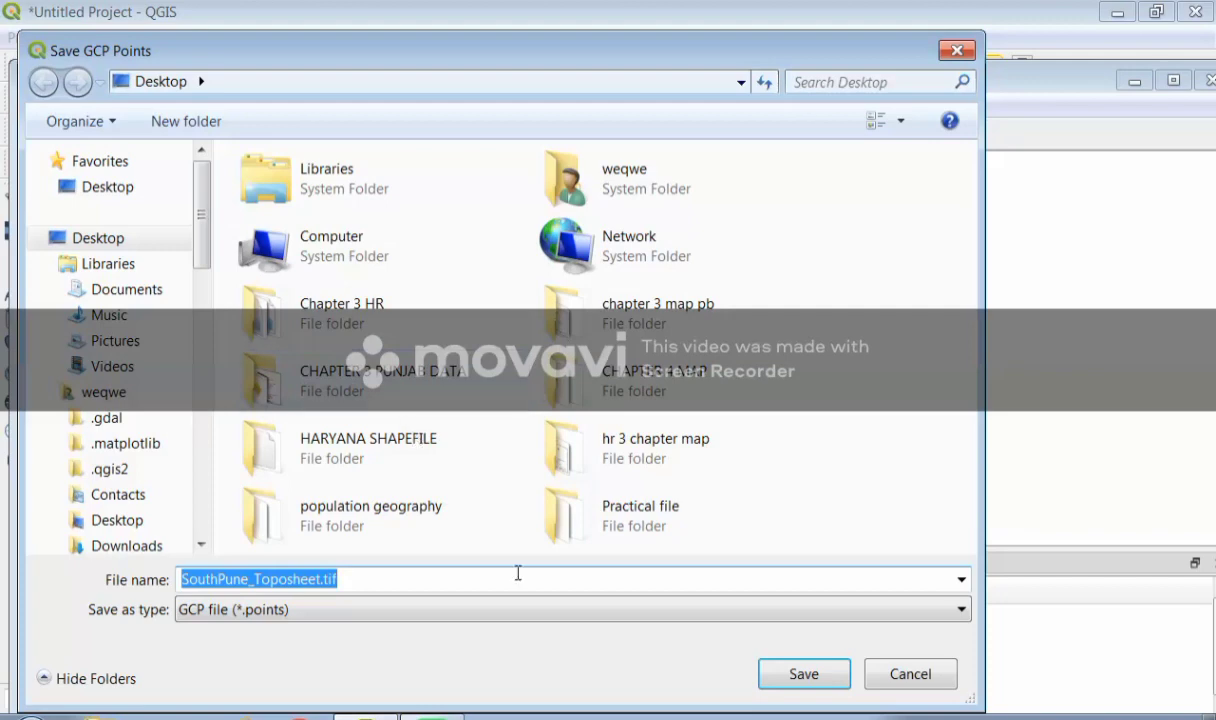
left_click(782, 683)
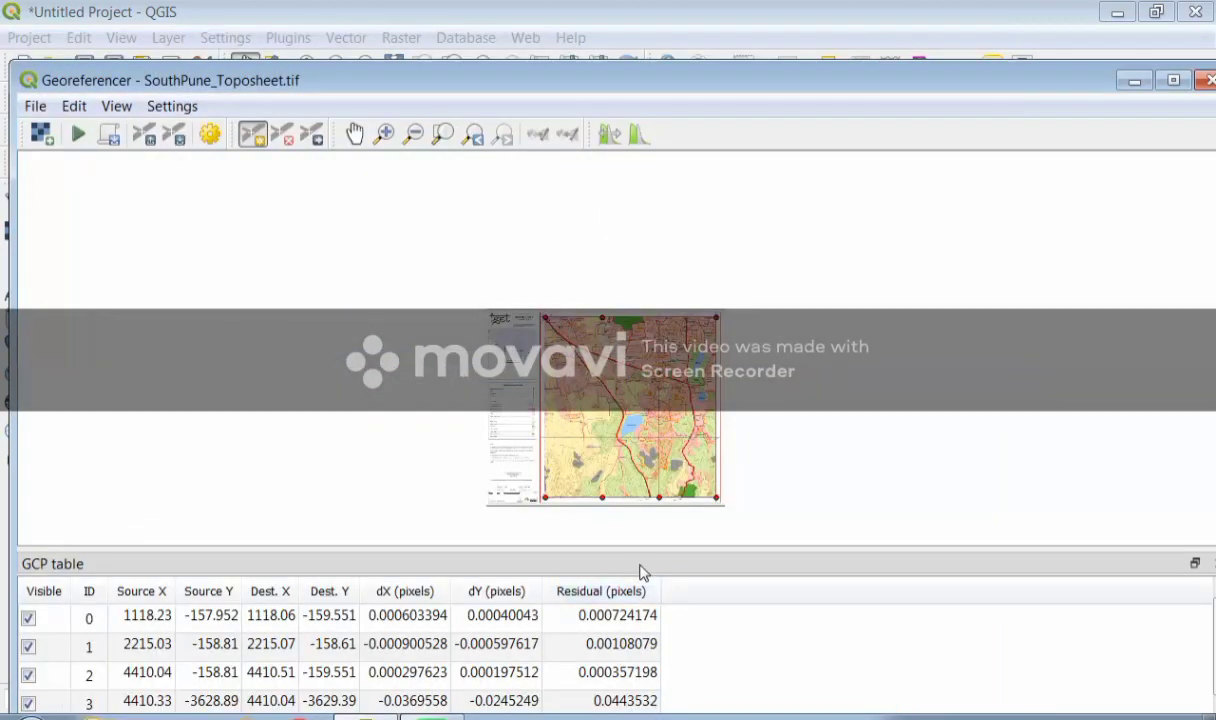
left_click(145, 136)
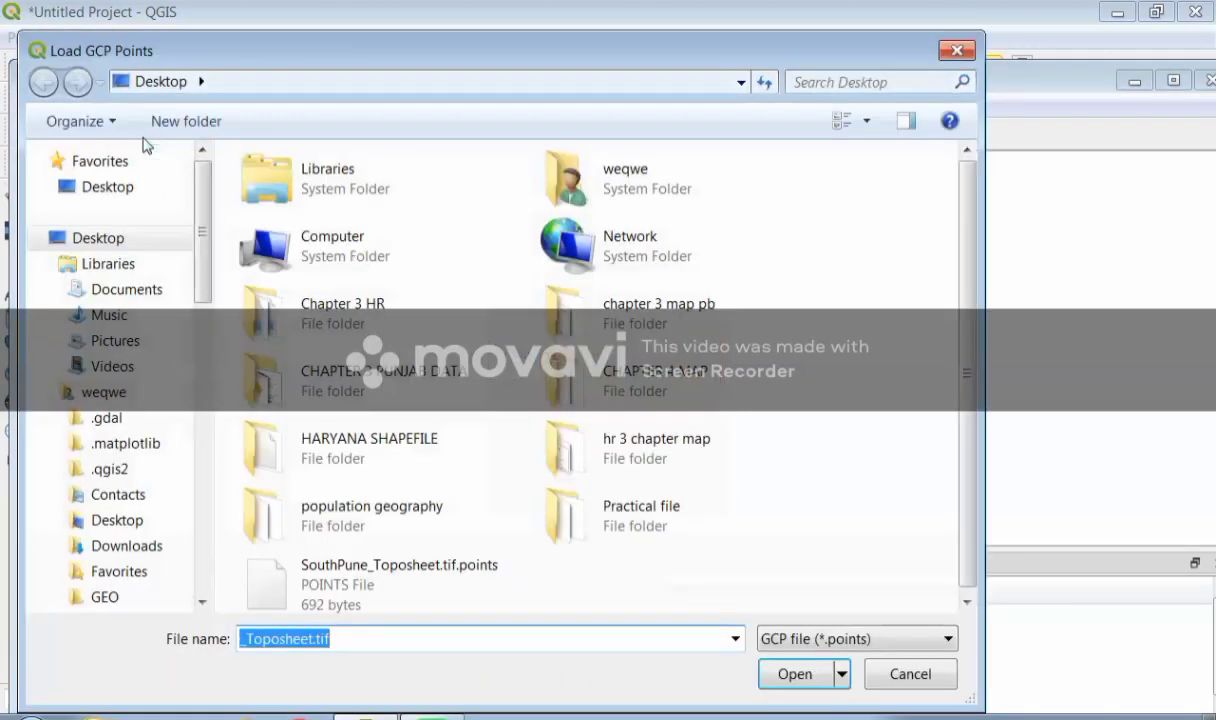
left_click(777, 656)
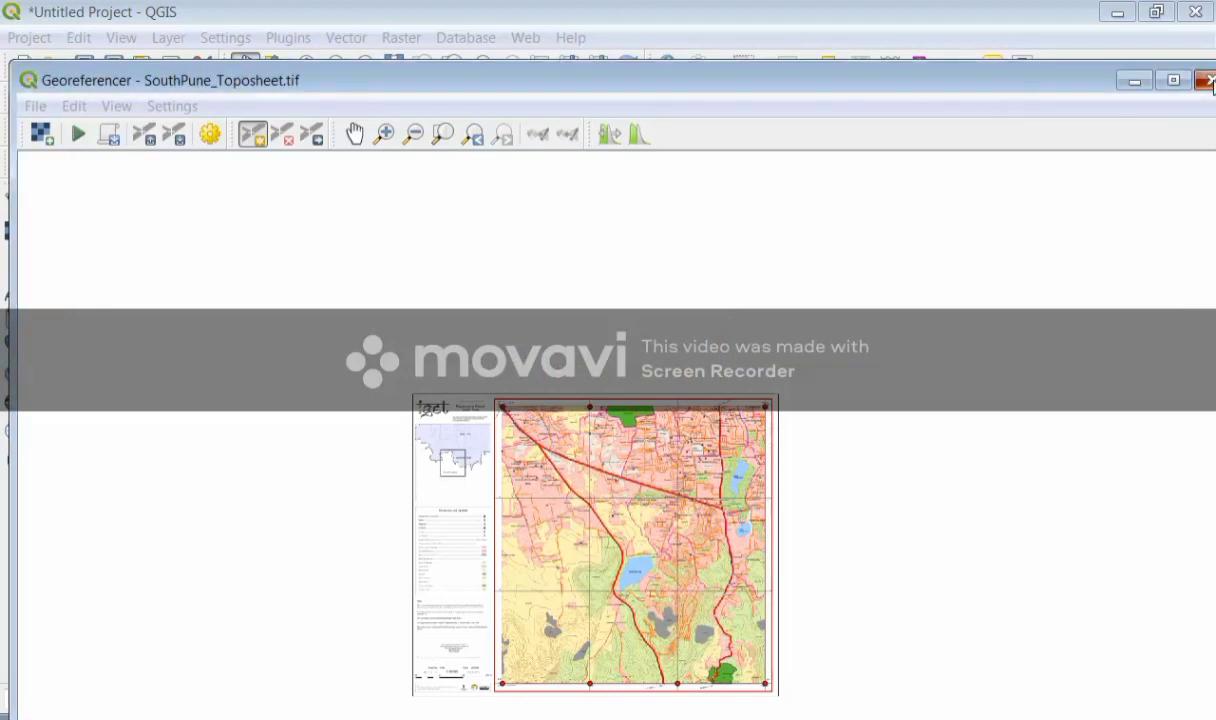
Step: Close the Georeferencer and try to exit QGIS, cancelling the exit instead of saving or discarding the project
left_click(1208, 80)
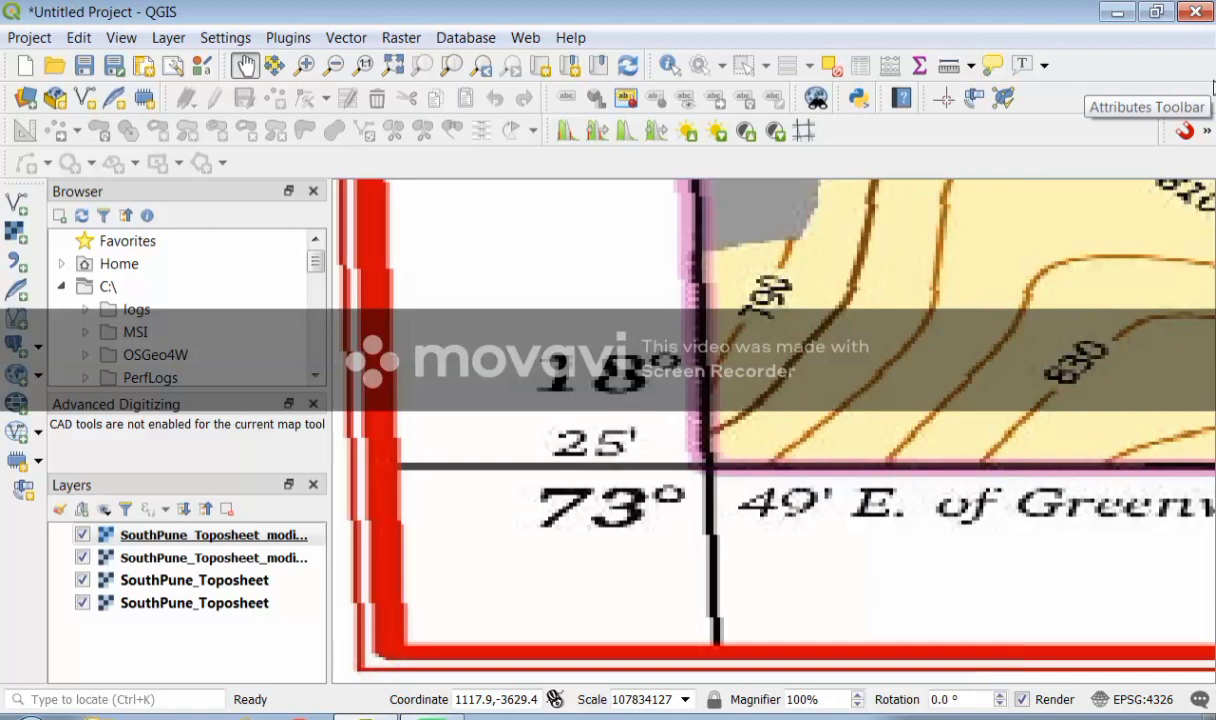
left_click(1197, 12)
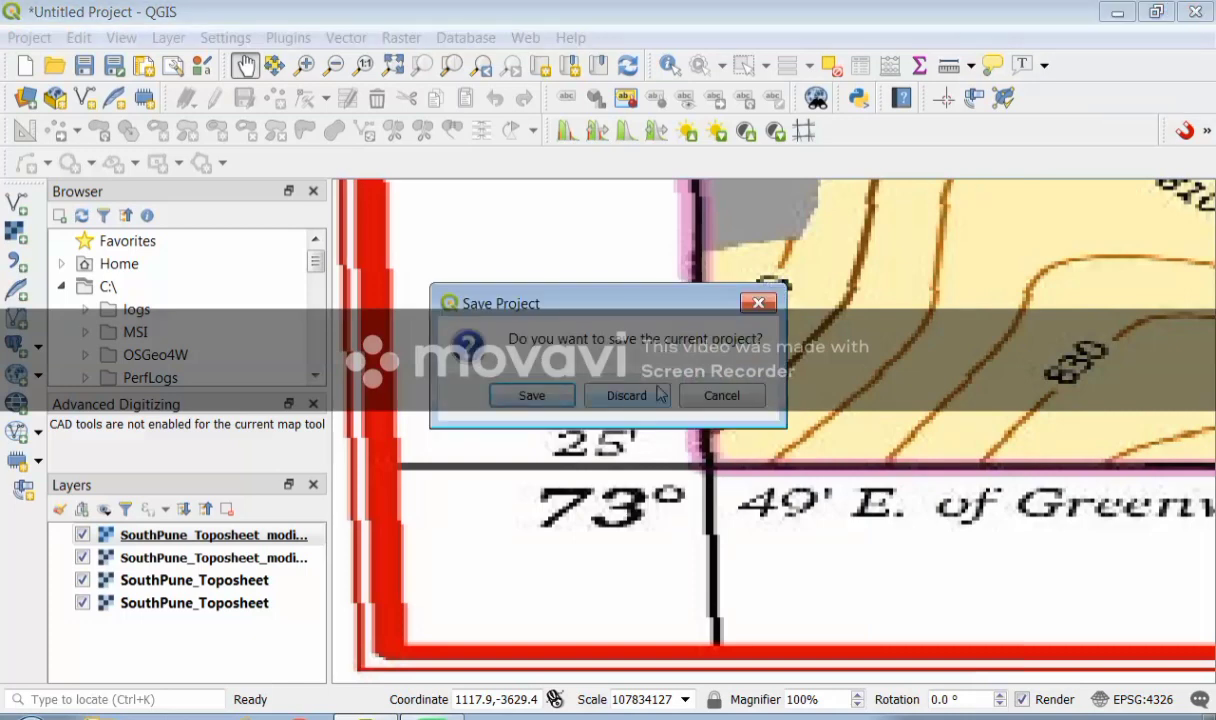
left_click(724, 398)
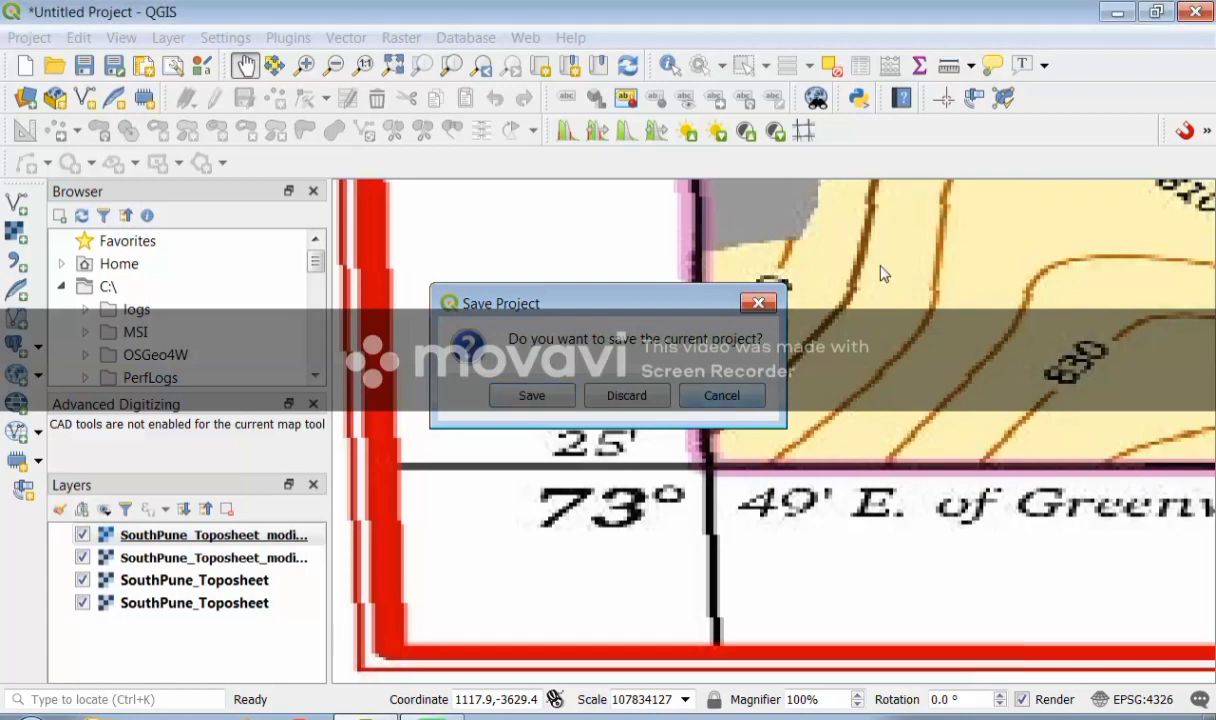